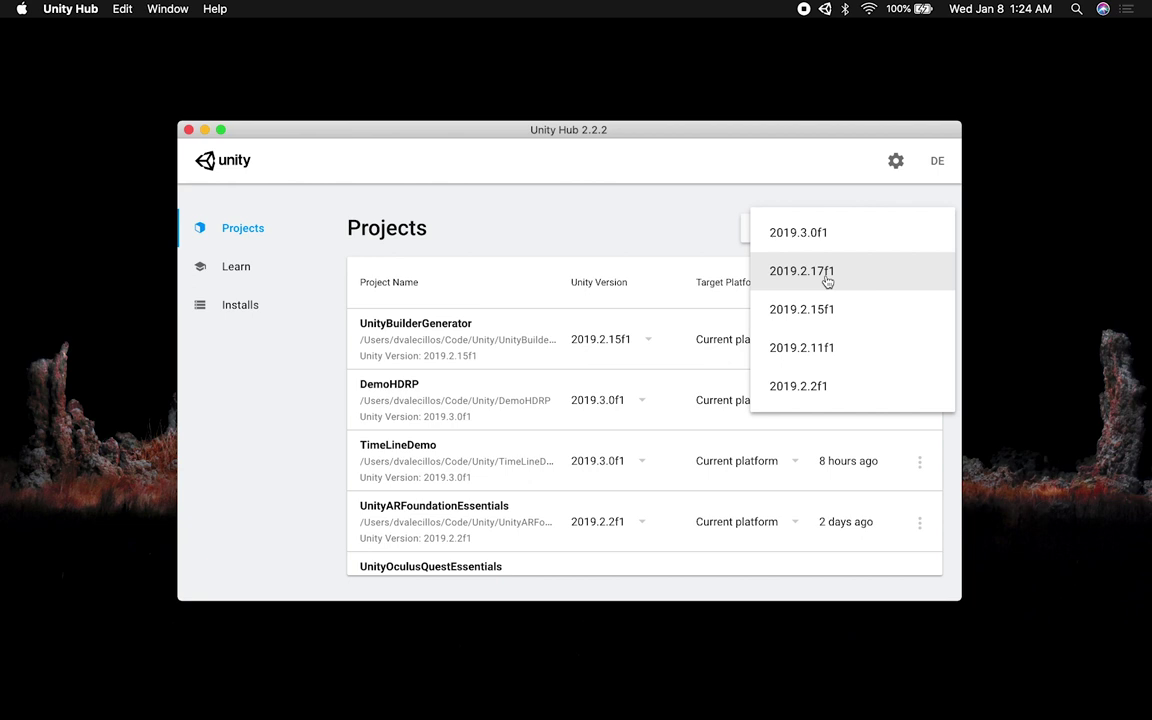
- Create a new Unity 2019.2.17f1 project named HDRPDemo from the High Definition RP template, keeping the default location
{"action": "left_click", "coordinate": [824, 280]}
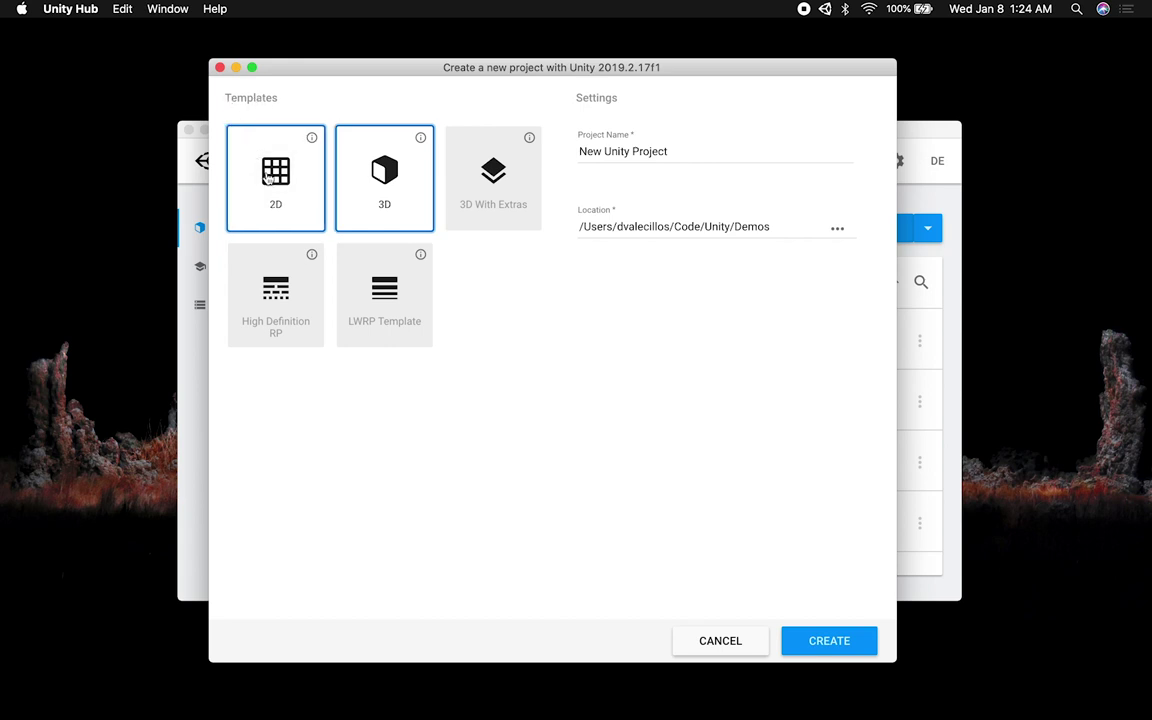
{"action": "left_click", "coordinate": [278, 320]}
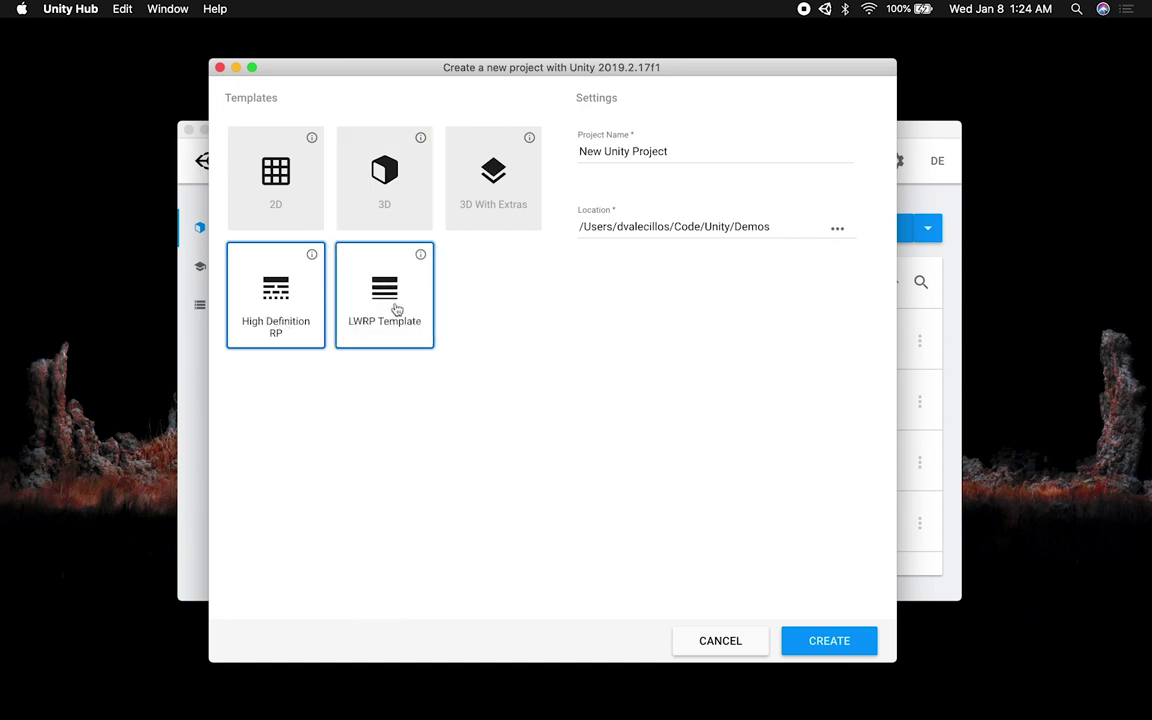
{"action": "triple_click", "coordinate": [709, 140]}
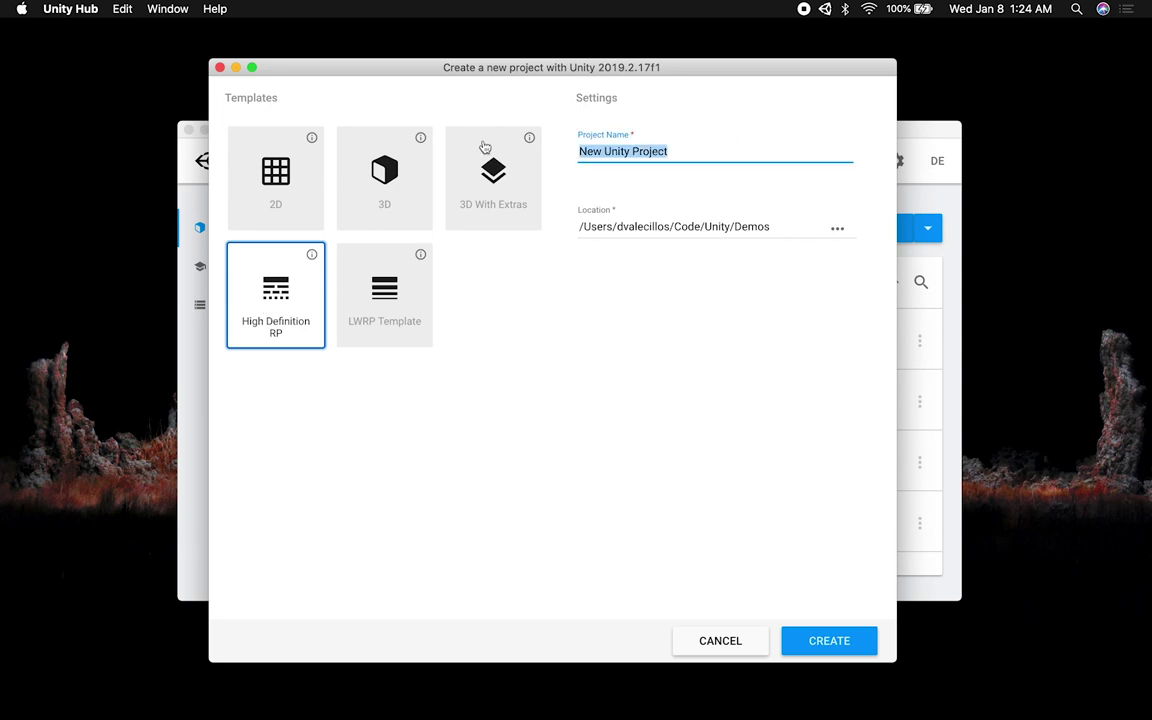
{"action": "type", "text": "HDRPDemo"}
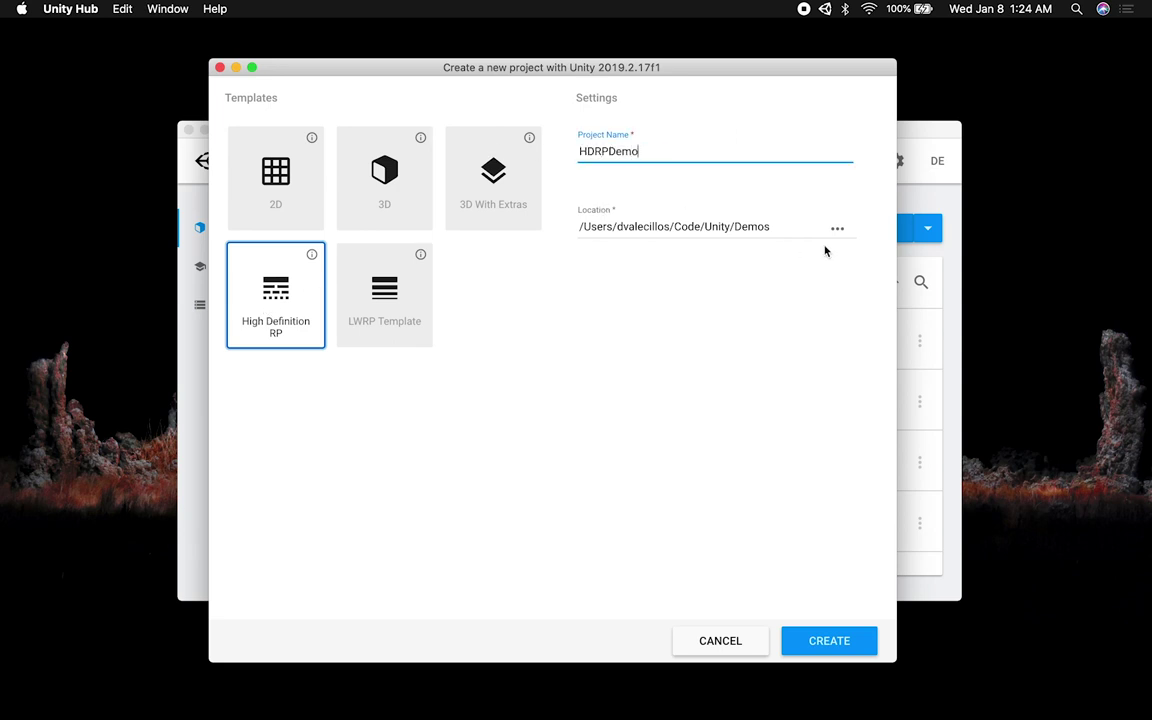
{"action": "left_click", "coordinate": [780, 224]}
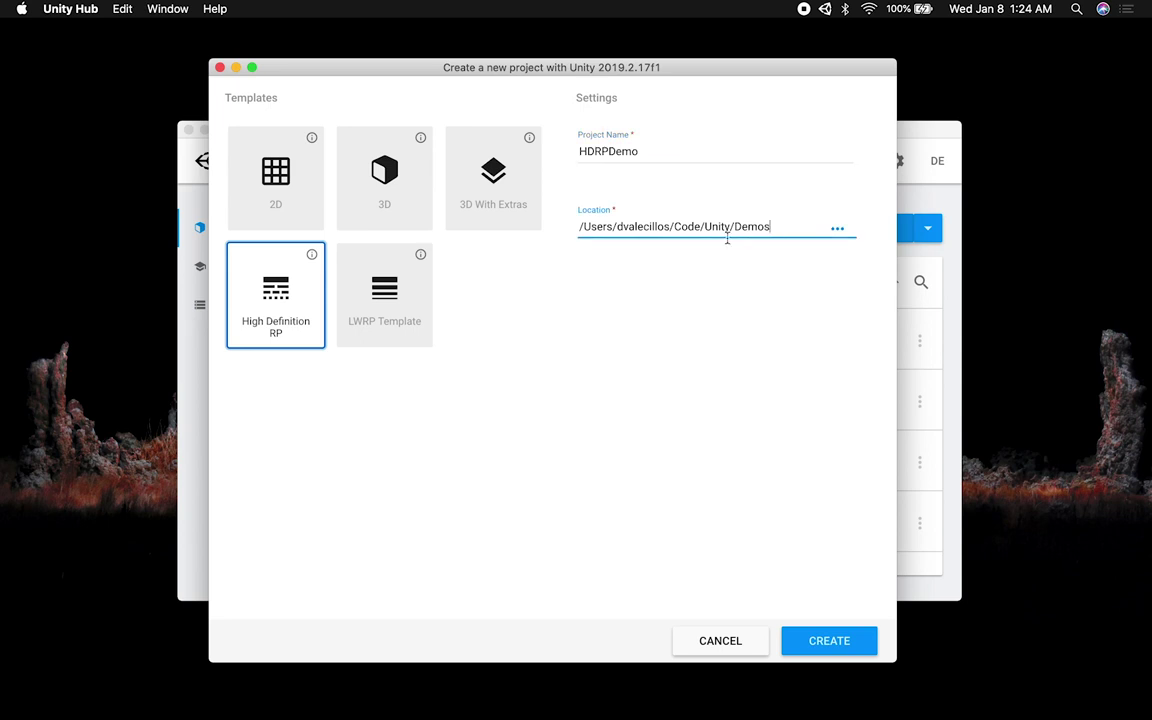
{"action": "left_click", "coordinate": [803, 631]}
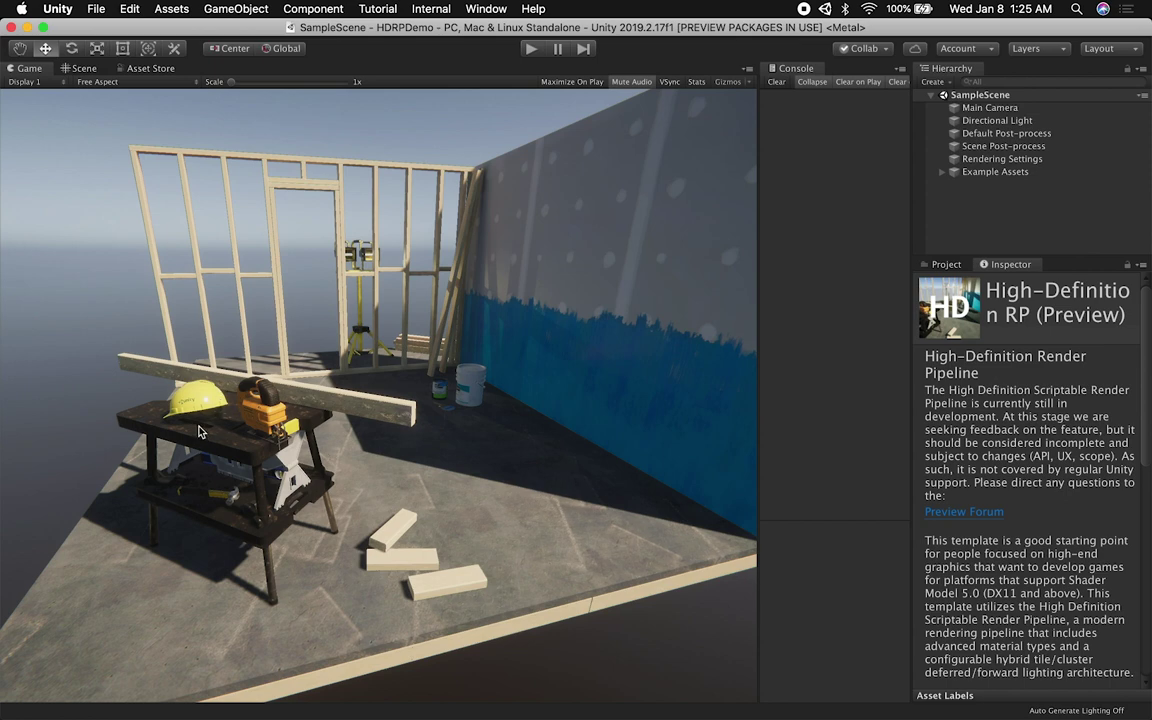
- Examine the sample room in the Scene view, including the main reflection probe at its centre
{"action": "left_click", "coordinate": [78, 68]}
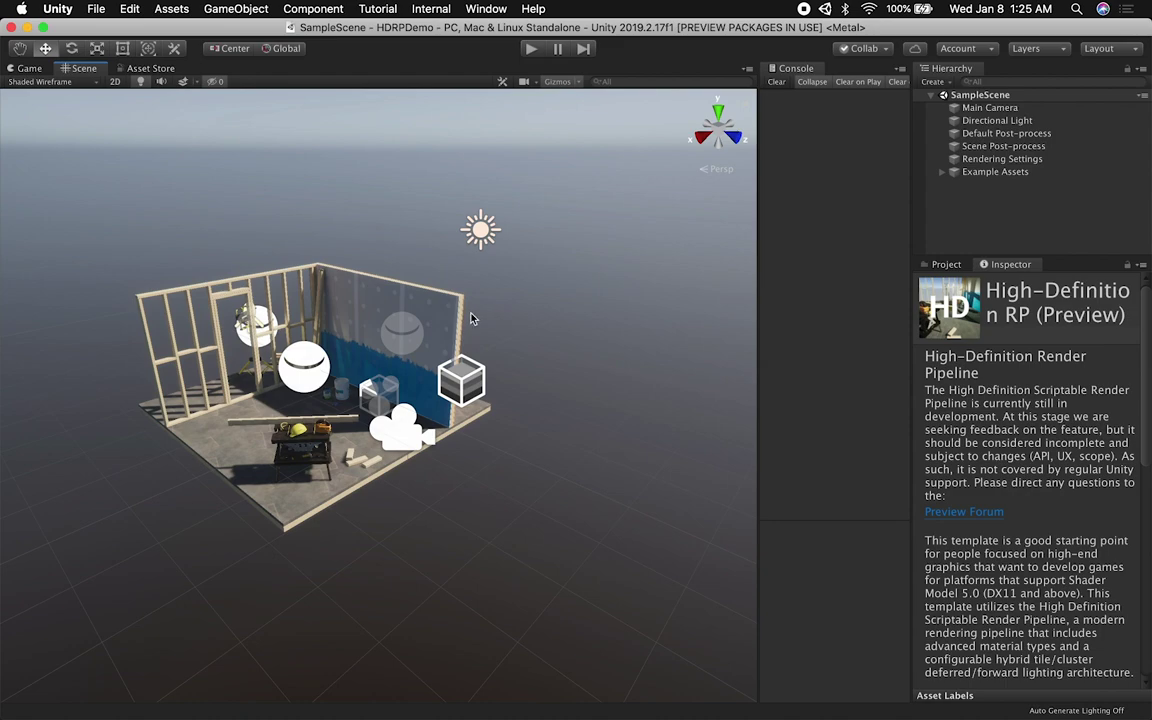
{"action": "scroll", "coordinate": [463, 430], "scroll_direction": "up", "scroll_amount": 5}
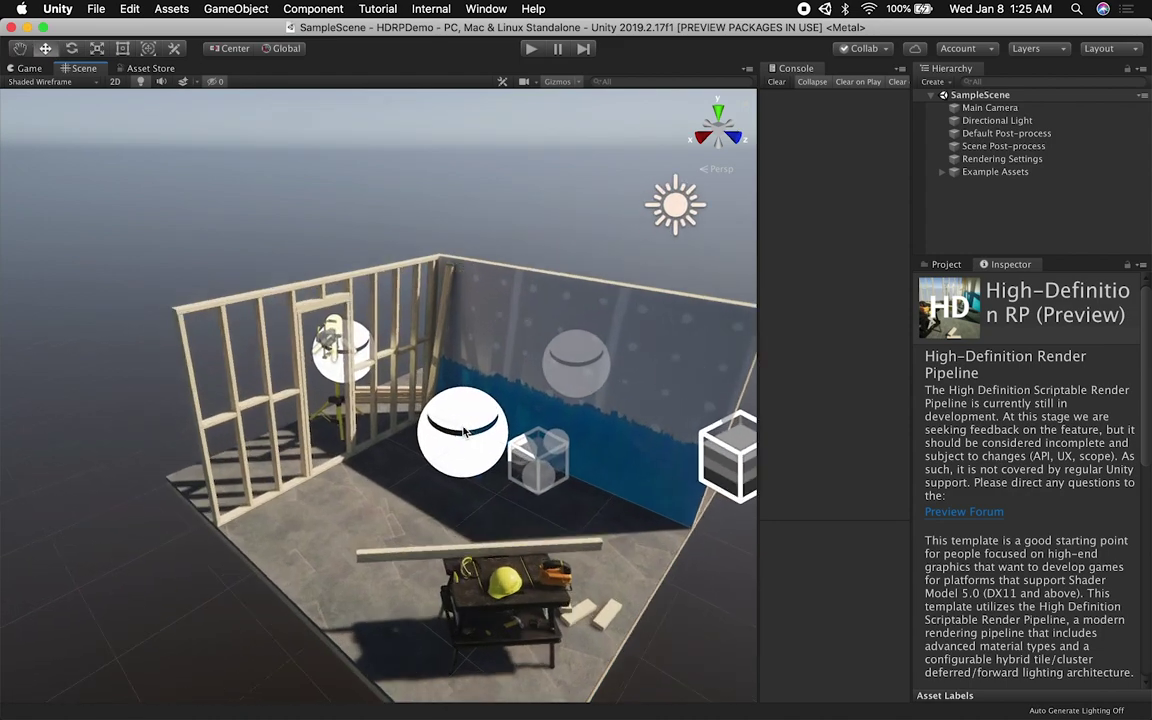
{"action": "scroll", "coordinate": [463, 430], "scroll_direction": "up", "scroll_amount": 5}
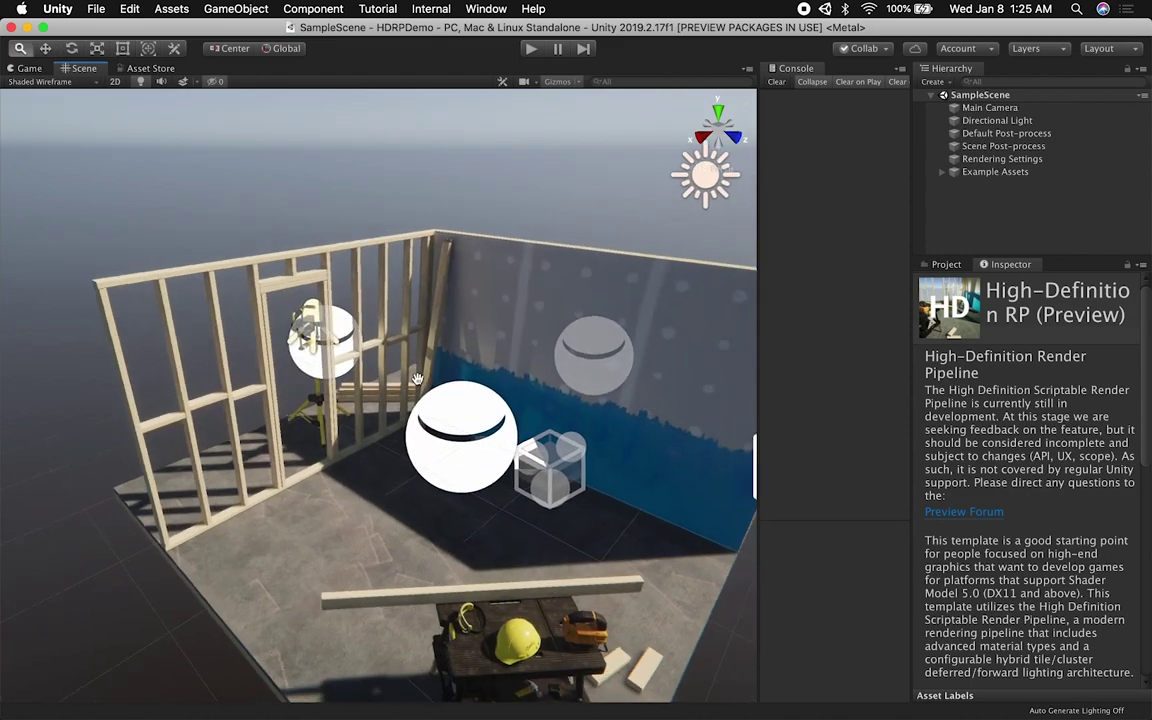
{"action": "left_click_drag", "start_coordinate": [318, 308], "coordinate": [412, 352], "text": "alt"}
{"action": "left_click", "coordinate": [458, 340]}
{"action": "scroll", "coordinate": [412, 352], "scroll_direction": "up", "scroll_amount": 5}
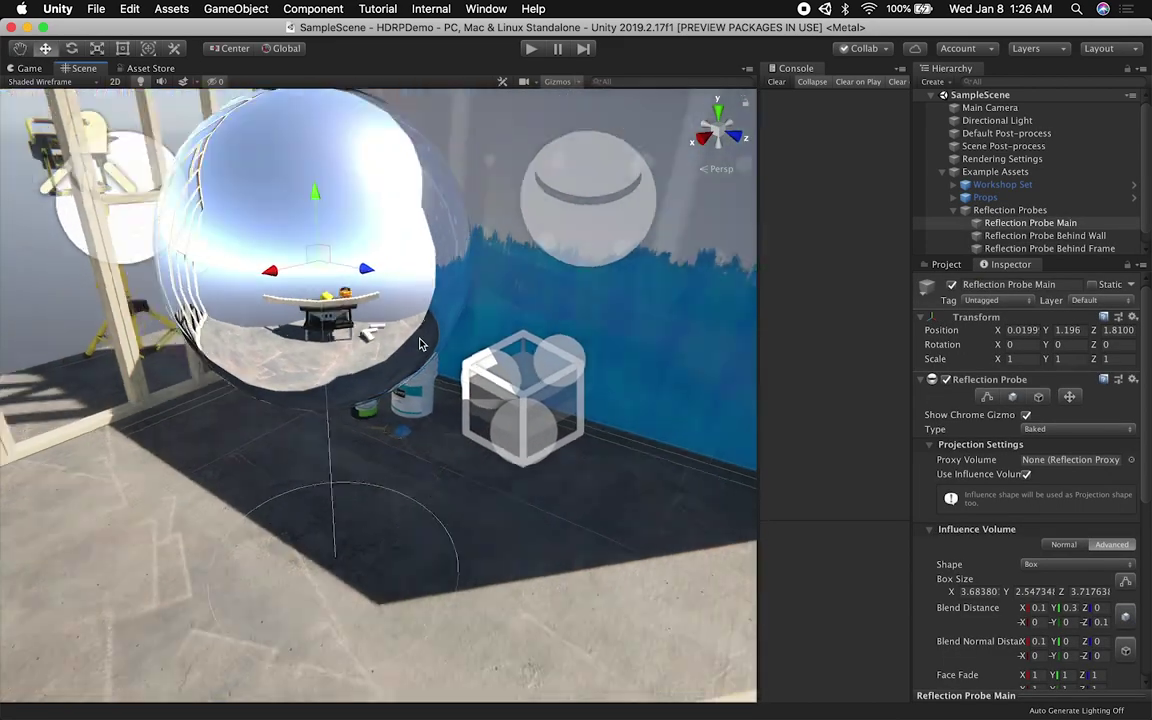
{"action": "scroll", "coordinate": [420, 344], "scroll_direction": "down", "scroll_amount": 5}
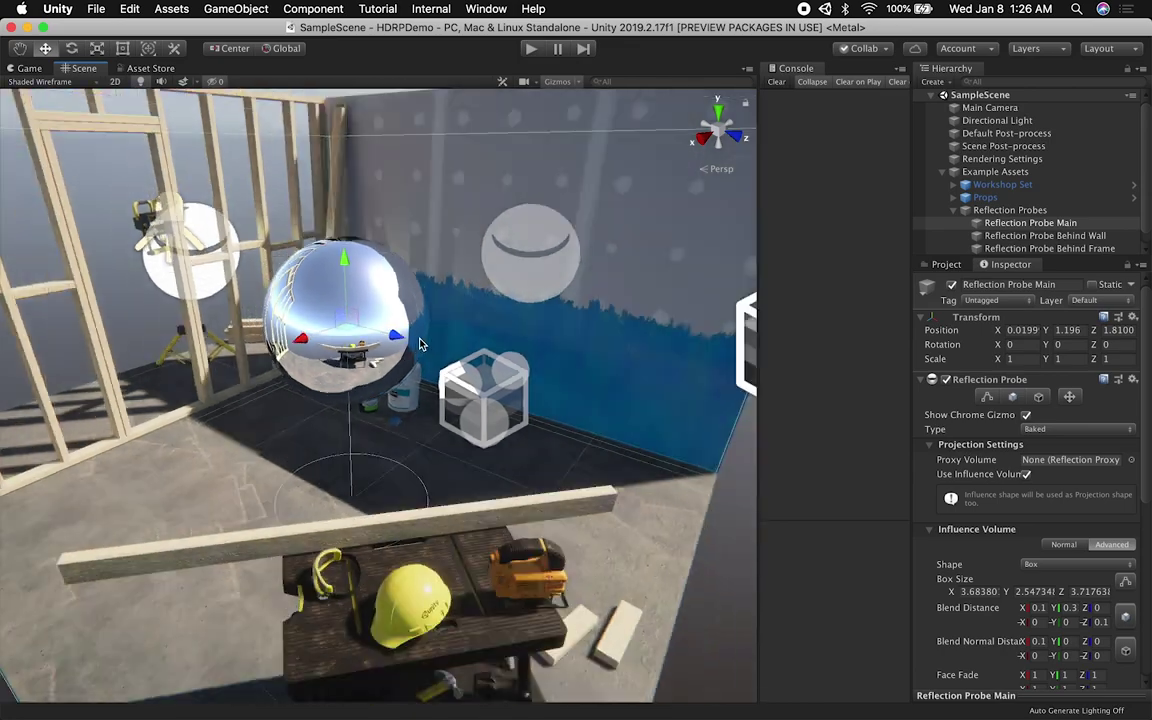
- Examine the reflection probes behind the wall and behind the frame from several sides of the room
{"action": "left_click", "coordinate": [540, 266]}
{"action": "right_click_drag", "start_coordinate": [547, 276], "coordinate": [541, 320]}
{"action": "left_click_drag", "start_coordinate": [541, 320], "coordinate": [527, 316], "text": "alt"}
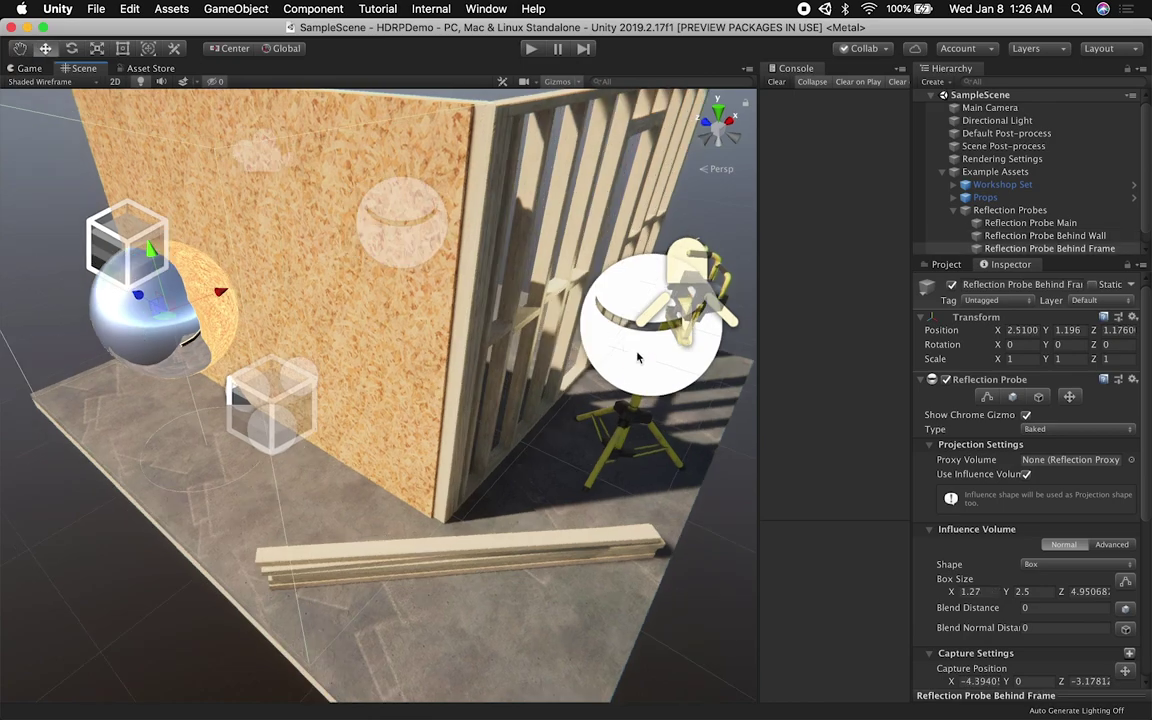
{"action": "left_click", "coordinate": [585, 320]}
{"action": "key", "text": "f"}
{"action": "left_click_drag", "start_coordinate": [342, 348], "coordinate": [483, 370], "text": "alt"}
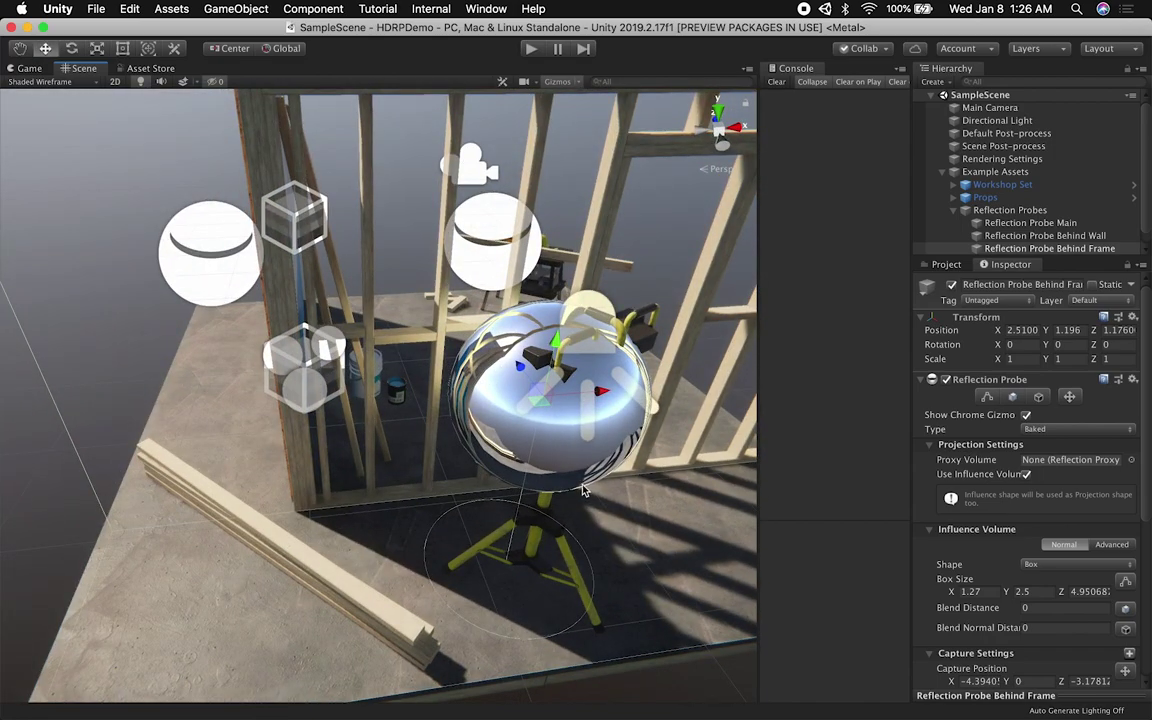
{"action": "scroll", "coordinate": [584, 490], "scroll_direction": "down", "scroll_amount": 5}
{"action": "left_click_drag", "start_coordinate": [584, 490], "coordinate": [395, 368], "text": "alt"}
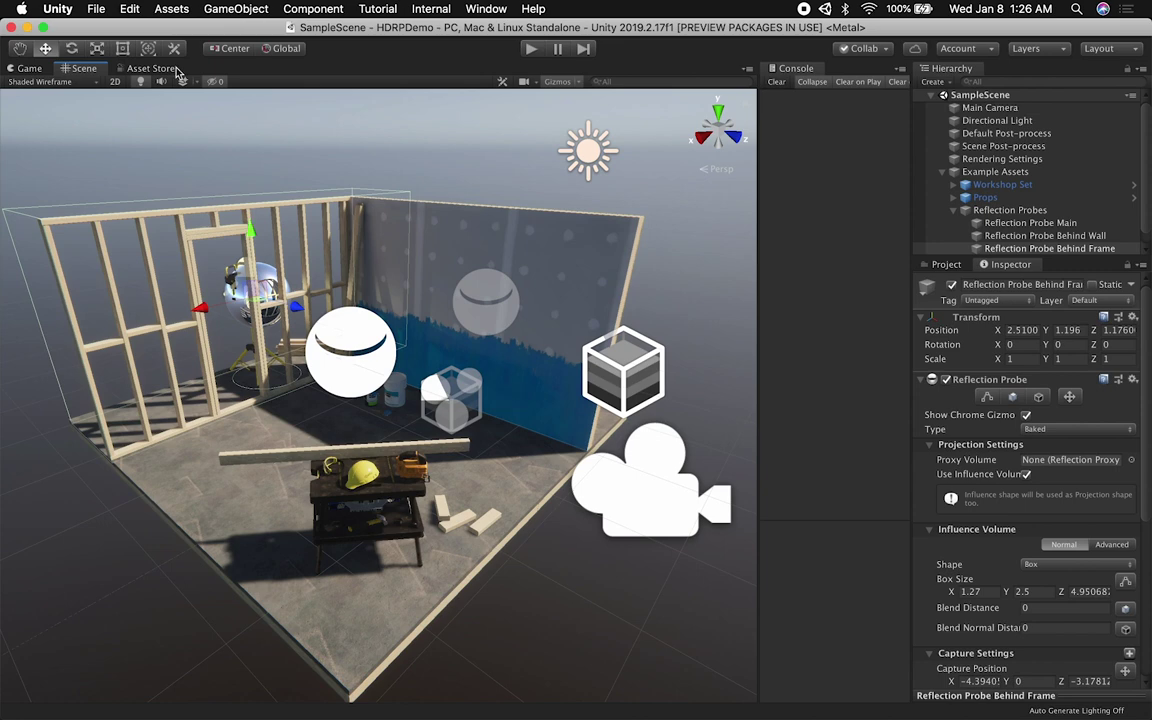
- Return to the Game view and collapse the Example Assets group in the scene hierarchy
{"action": "left_click", "coordinate": [30, 70]}
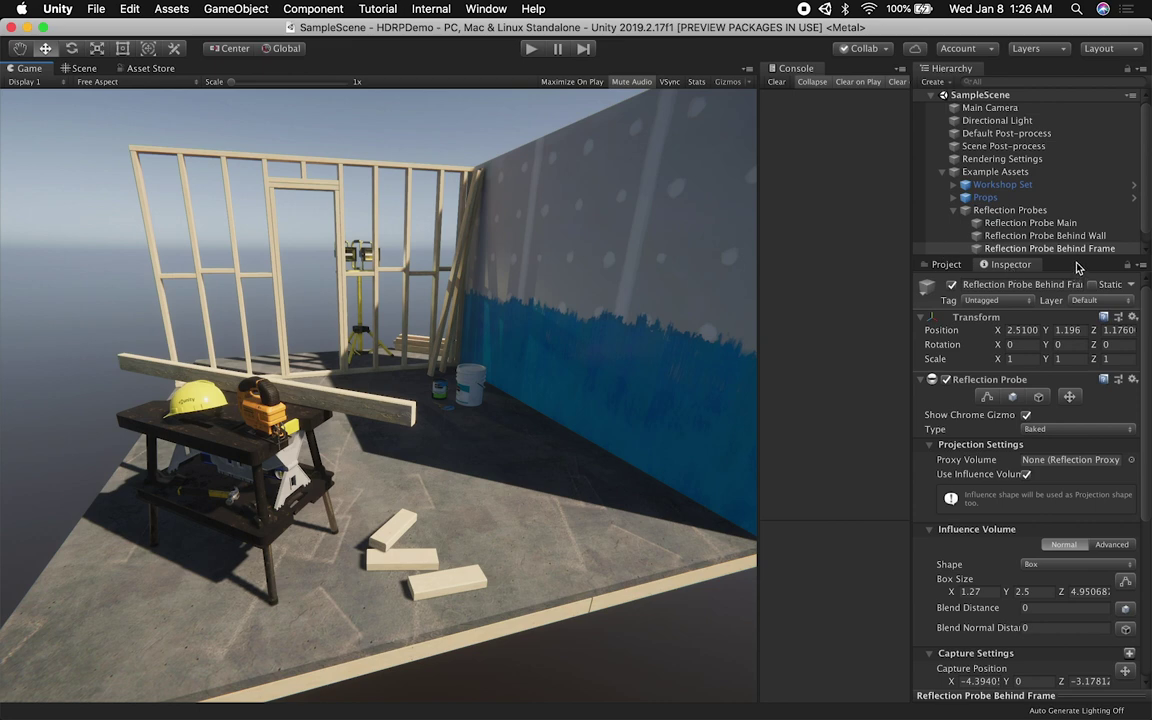
{"action": "left_click_drag", "start_coordinate": [1078, 262], "coordinate": [1075, 390]}
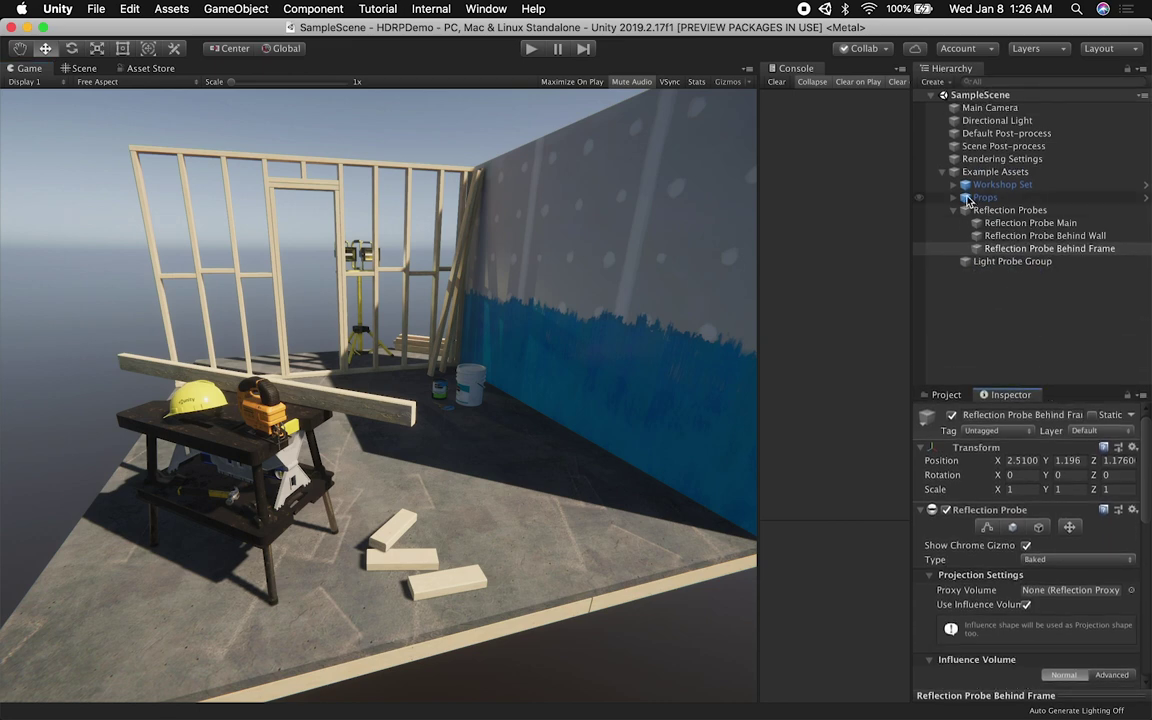
{"action": "left_click", "coordinate": [942, 172]}
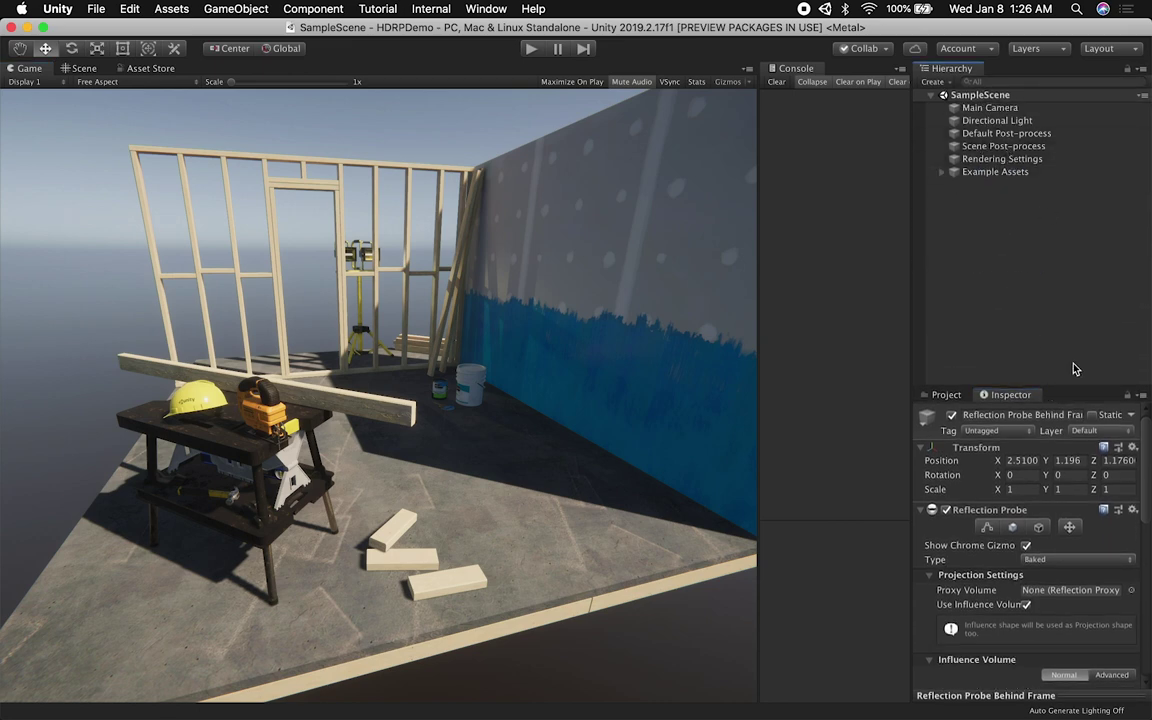
{"action": "left_click_drag", "start_coordinate": [1096, 384], "coordinate": [1050, 258]}
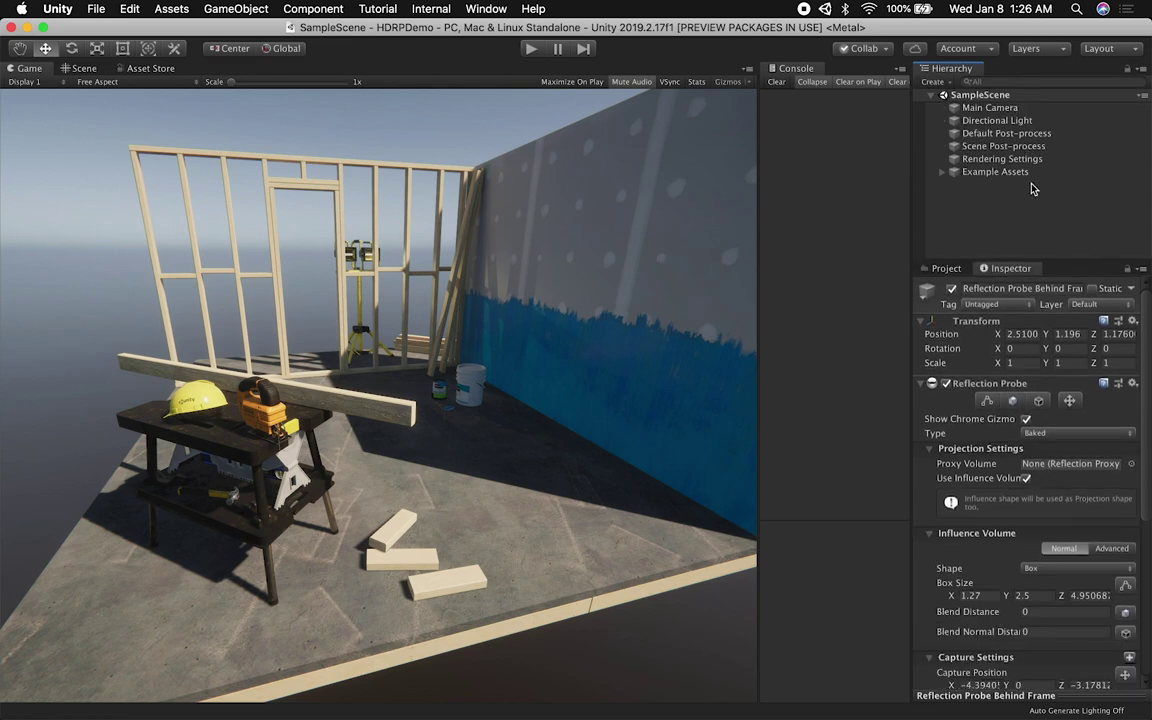
- Review the components of the Main Camera and the Directional Light, collapsing Camera, Simple Camera Controller and Light
{"action": "left_click", "coordinate": [988, 109]}
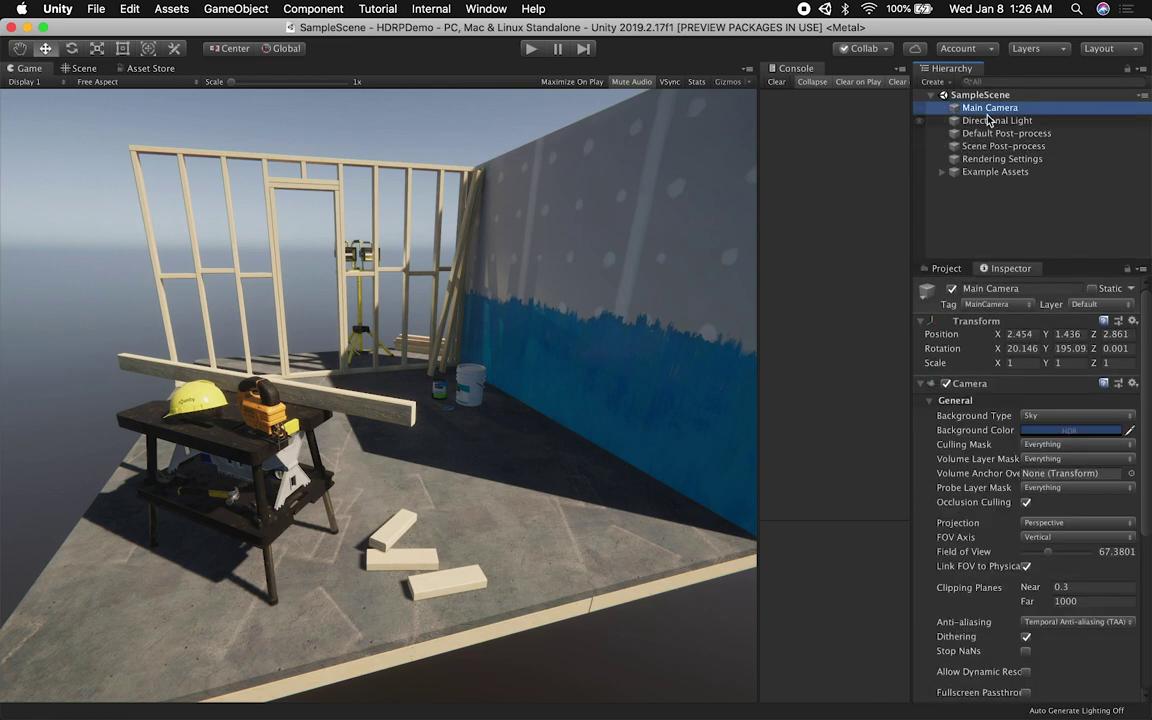
{"action": "left_click", "coordinate": [921, 384]}
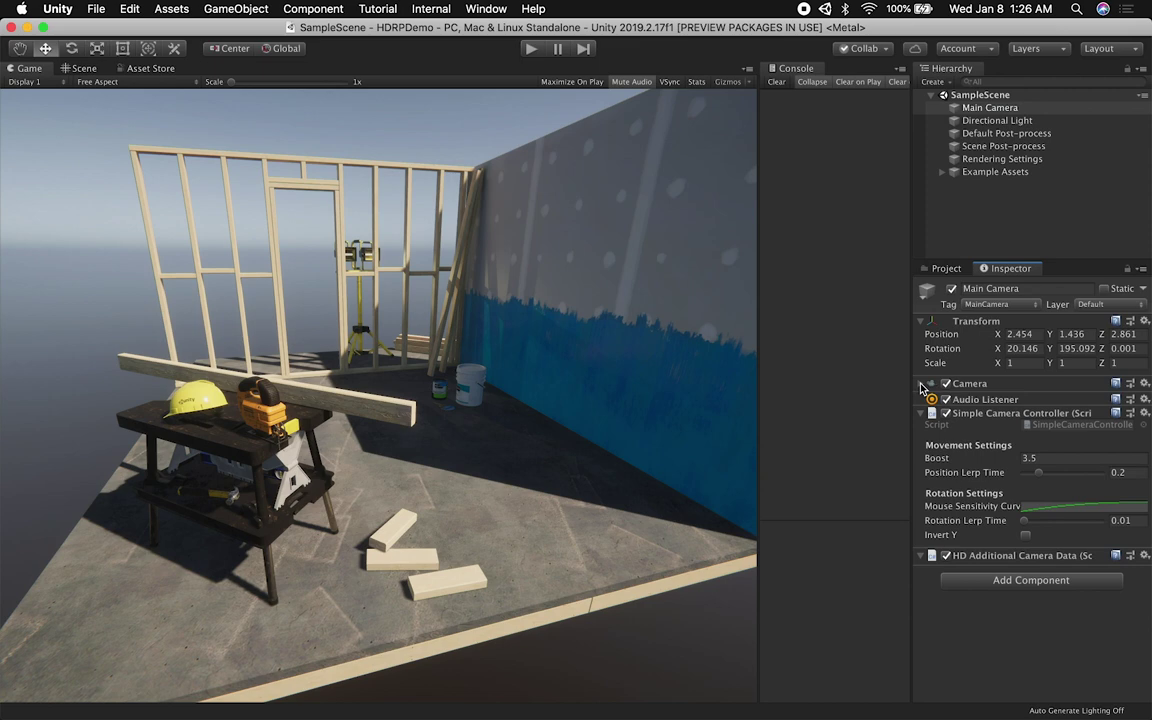
{"action": "left_click", "coordinate": [921, 413]}
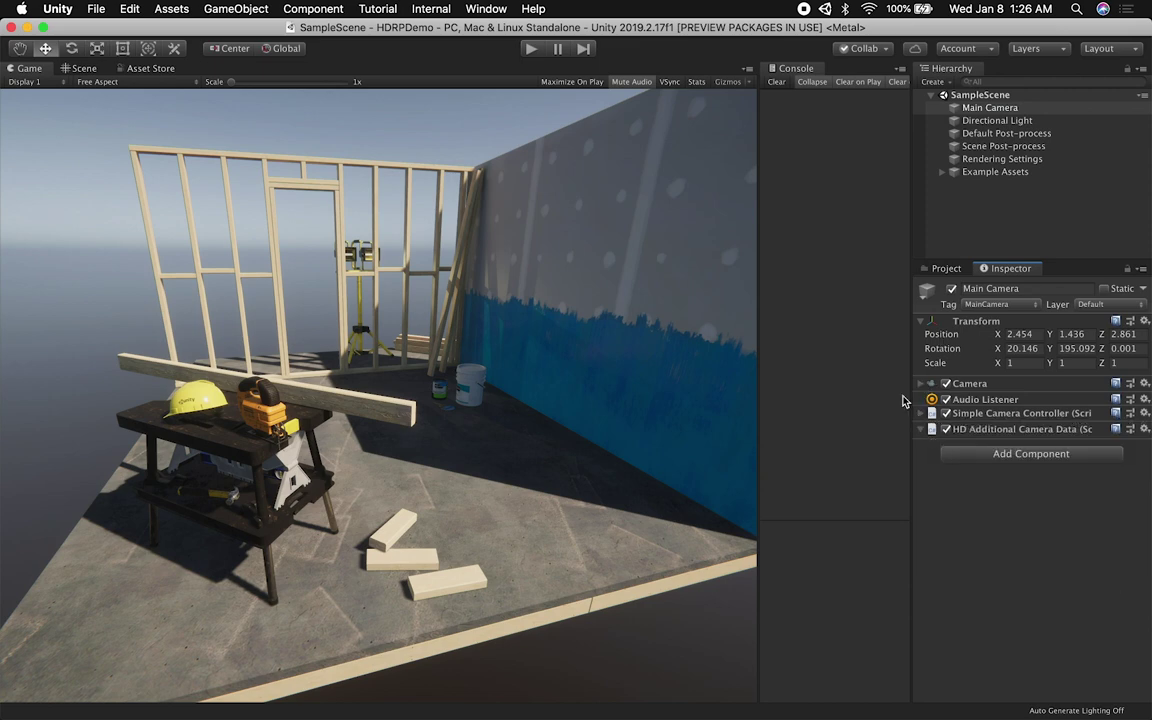
{"action": "left_click", "coordinate": [980, 122]}
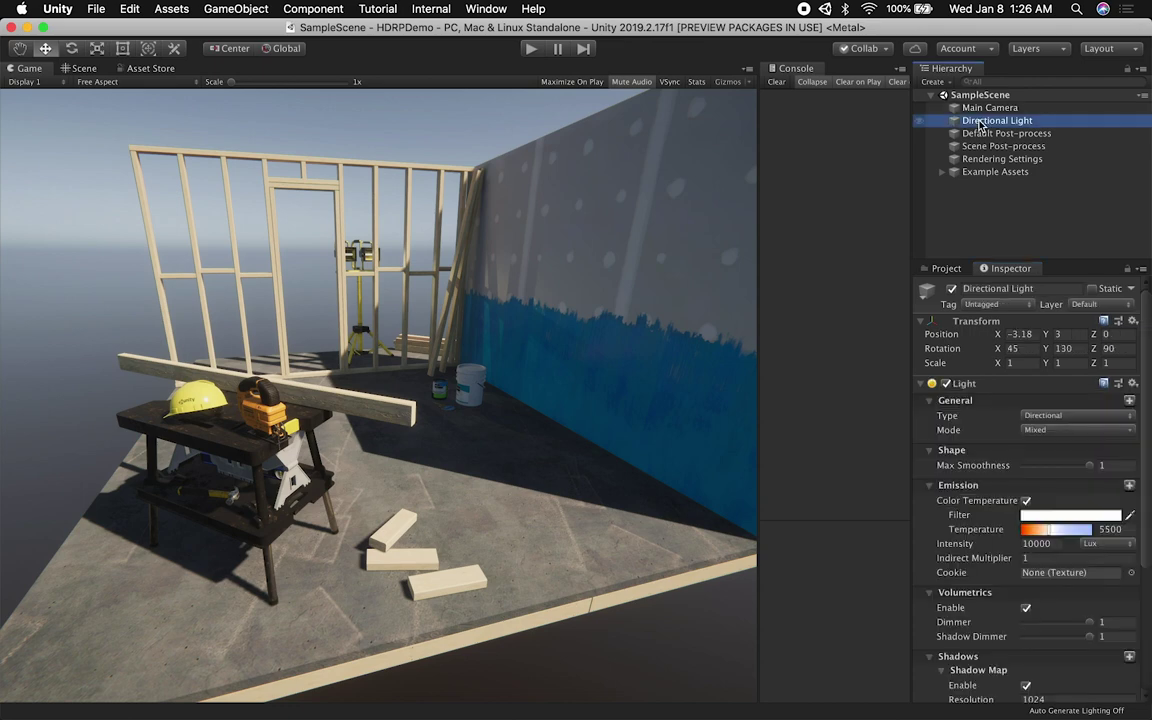
{"action": "left_click", "coordinate": [920, 383]}
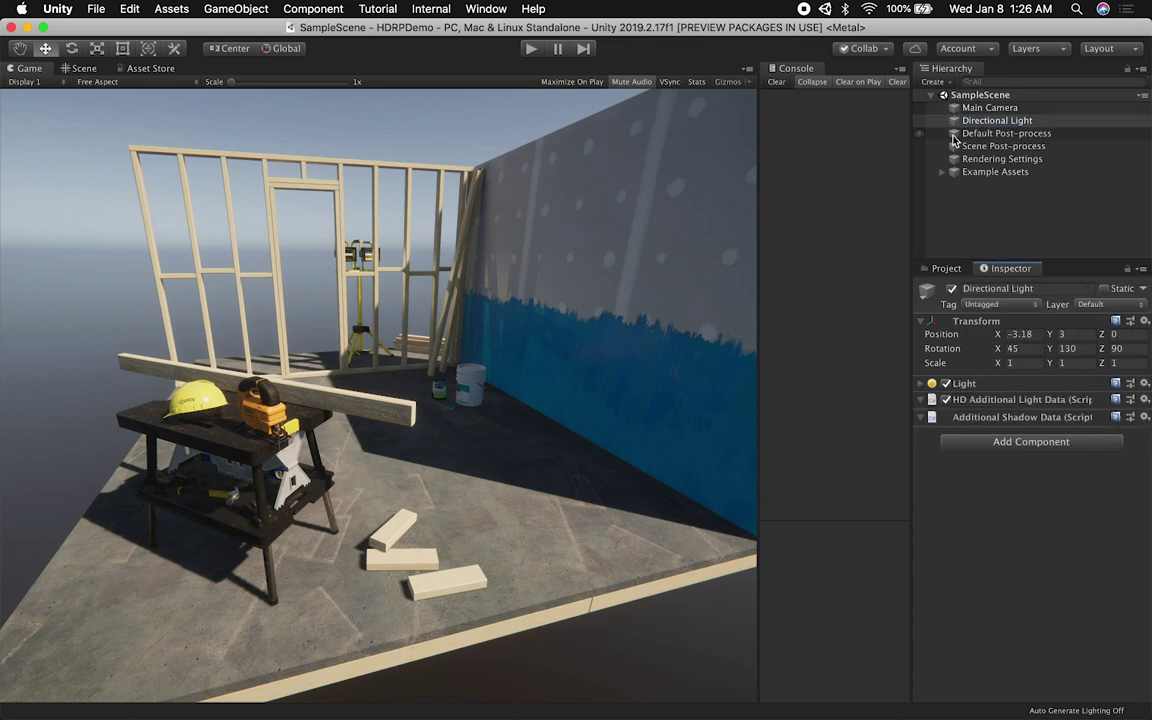
- Examine the Default Post-process volume and its Bloom and Exposure overrides
{"action": "left_click", "coordinate": [975, 133]}
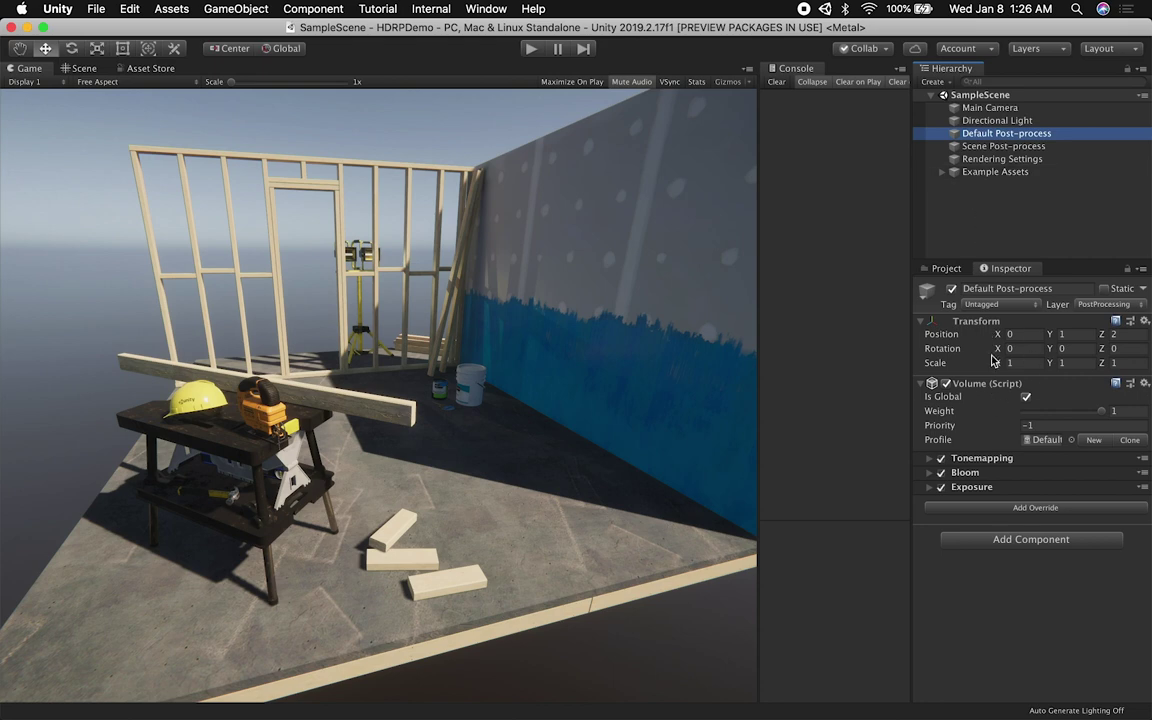
{"action": "left_click", "coordinate": [975, 474]}
{"action": "left_click", "coordinate": [970, 478]}
{"action": "left_click", "coordinate": [975, 489]}
{"action": "left_click", "coordinate": [975, 489]}
- Switch the Tonemapping, Bloom and Exposure overrides off and back on to compare their effect on the render
{"action": "left_click", "coordinate": [941, 458]}
{"action": "left_click", "coordinate": [940, 472]}
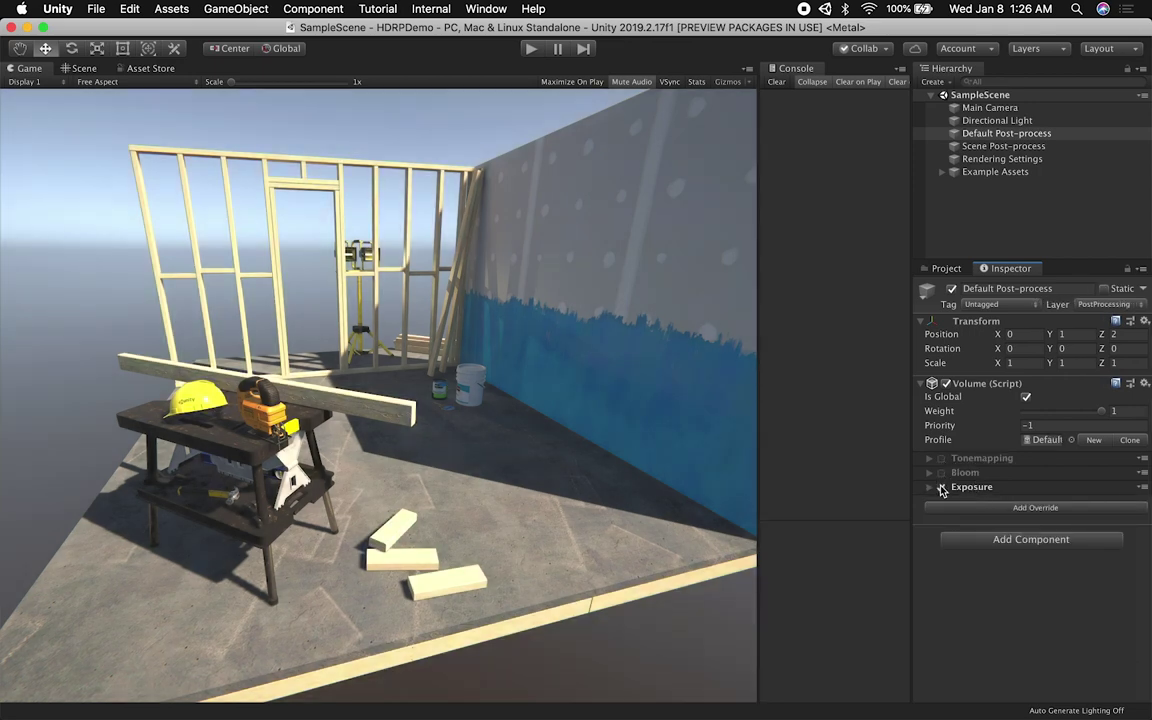
{"action": "left_click", "coordinate": [940, 487]}
{"action": "left_click", "coordinate": [940, 487]}
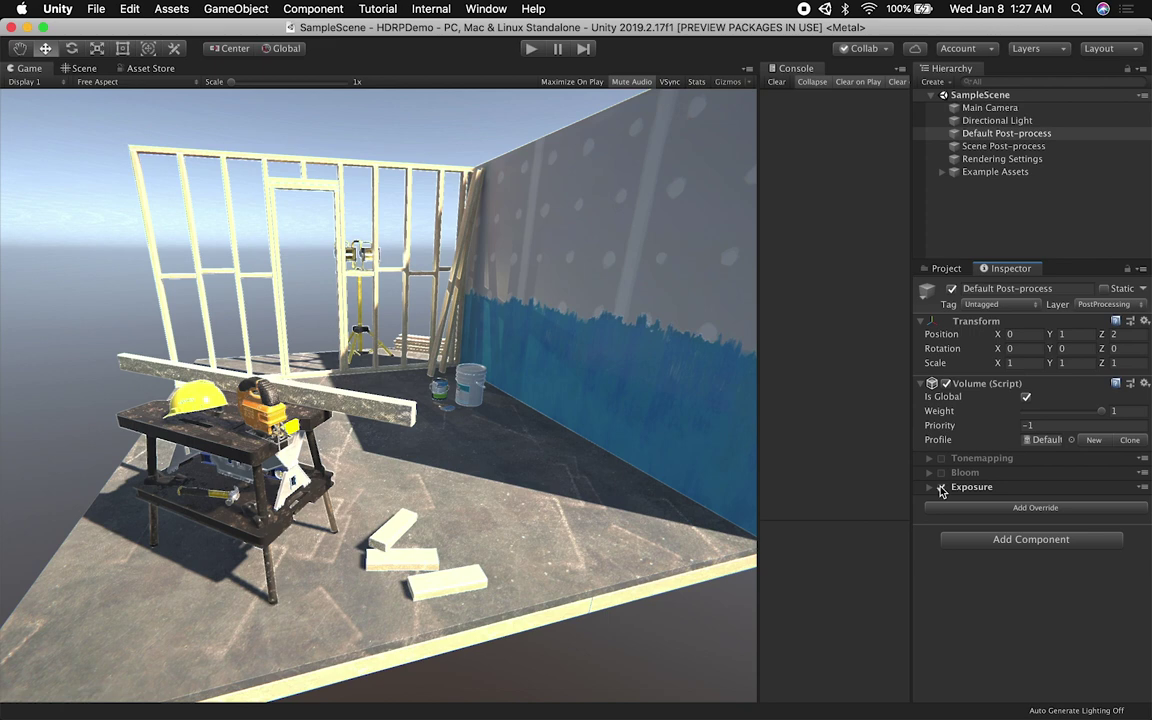
{"action": "left_click", "coordinate": [941, 472]}
{"action": "left_click", "coordinate": [941, 458]}
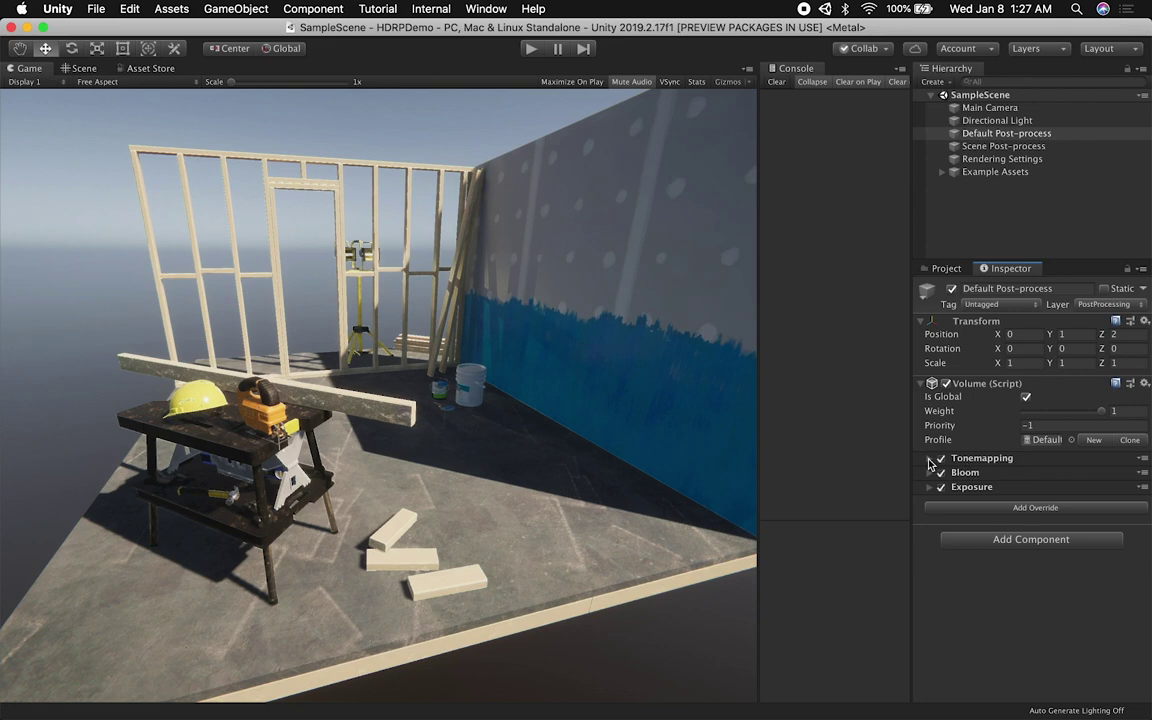
- Expand Tonemapping and compare the render with its Mode setting, the whole override and Bloom each disabled and re-enabled
{"action": "left_click", "coordinate": [929, 460]}
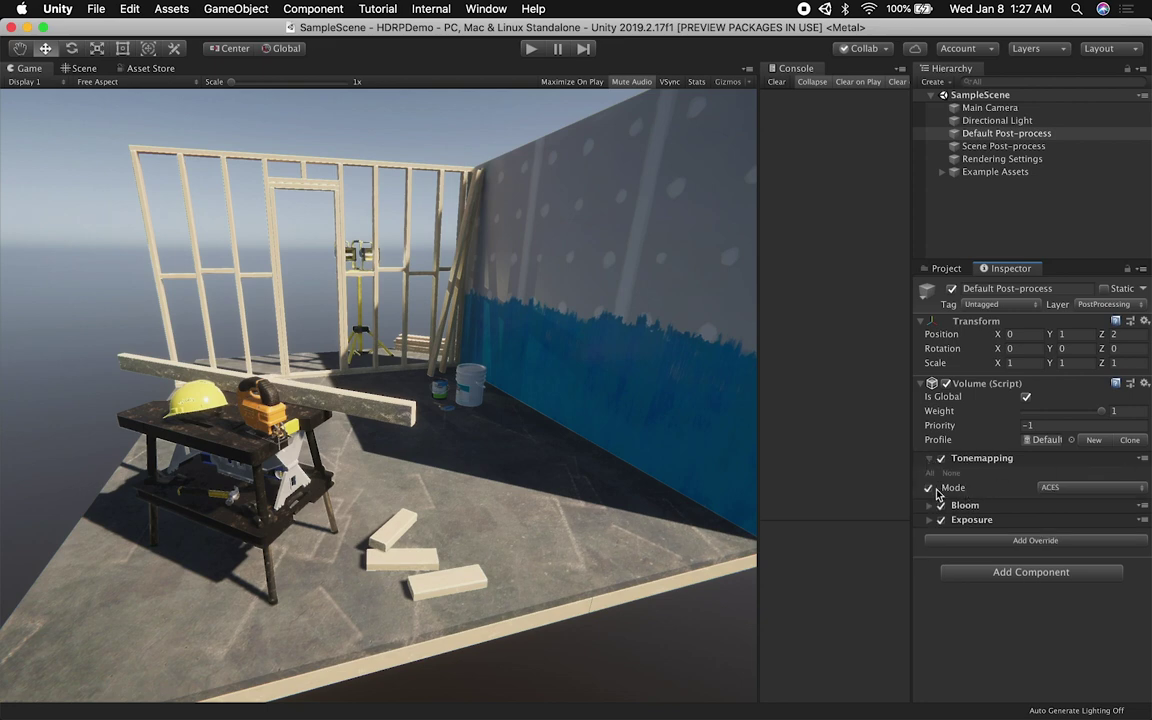
{"action": "left_click", "coordinate": [928, 488]}
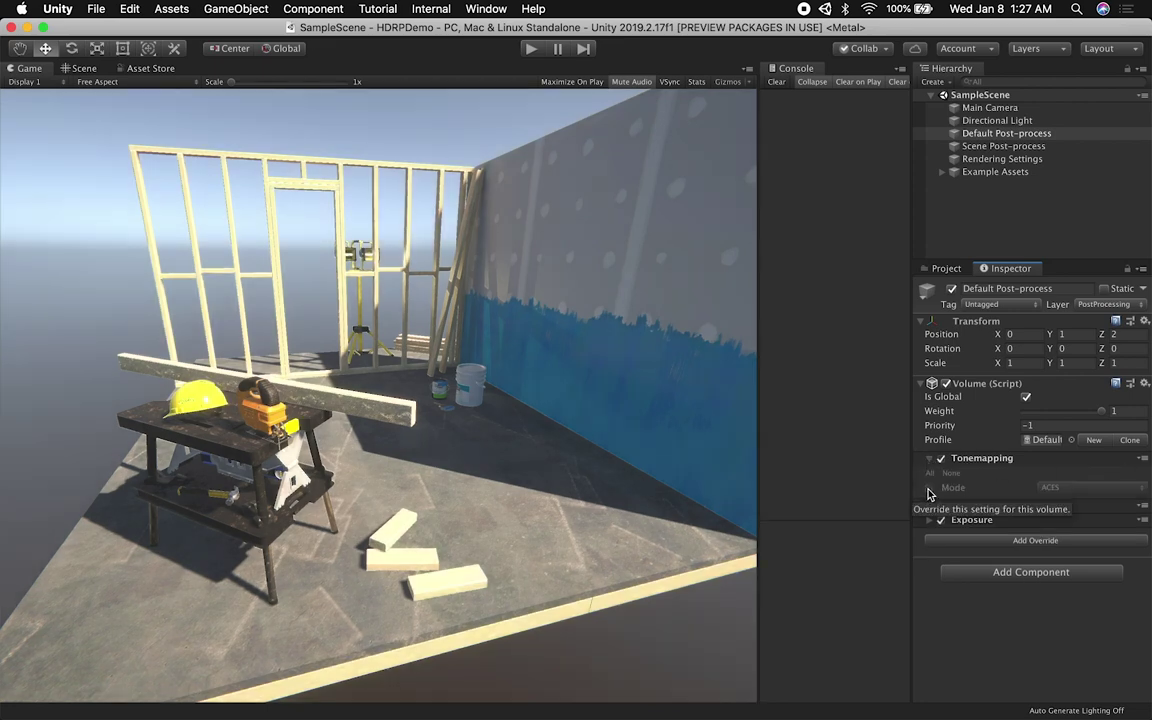
{"action": "left_click", "coordinate": [928, 491]}
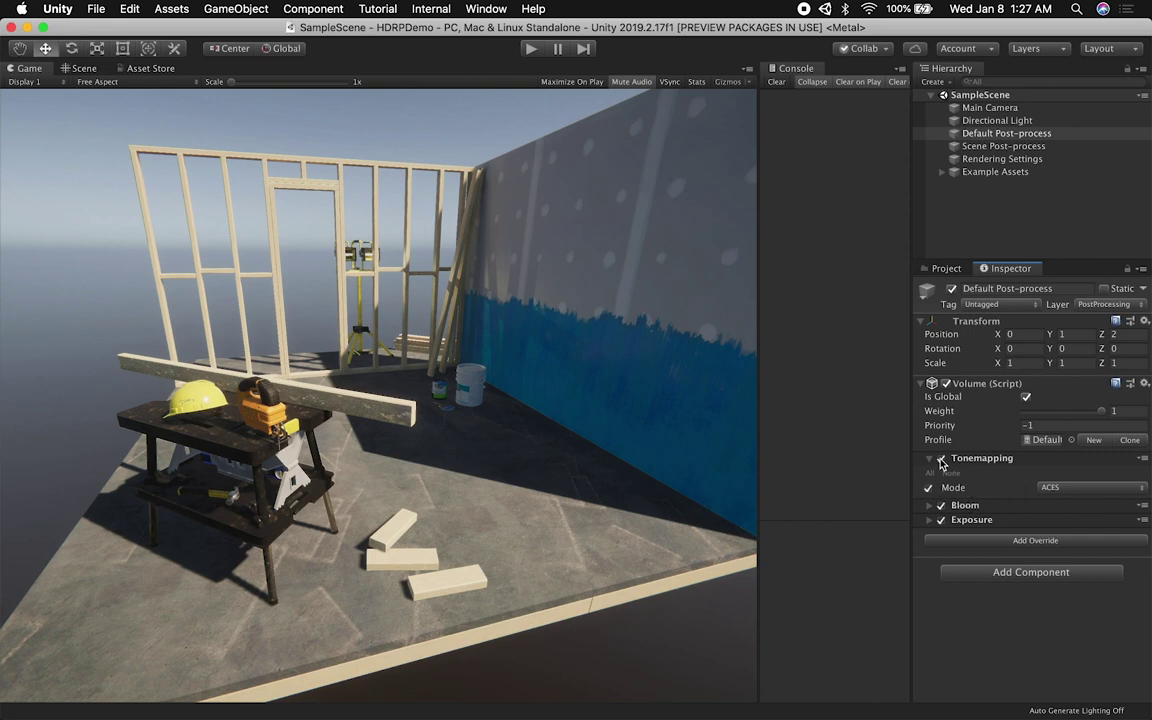
{"action": "left_click", "coordinate": [941, 459]}
{"action": "left_click", "coordinate": [941, 506]}
{"action": "left_click", "coordinate": [941, 506]}
{"action": "left_click", "coordinate": [941, 458]}
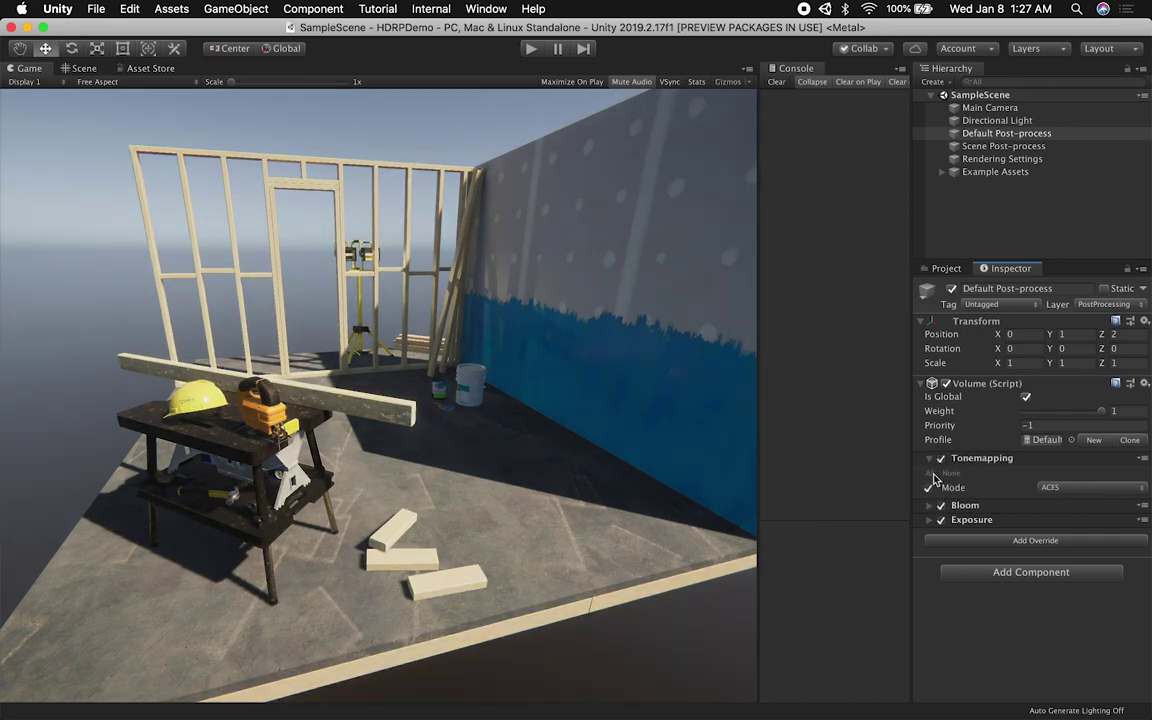
- Compare the Neutral, None and disabled Tonemapping results, set the Mode back to ACES and collapse the override
{"action": "left_click", "coordinate": [1045, 488]}
{"action": "left_click", "coordinate": [1065, 476]}
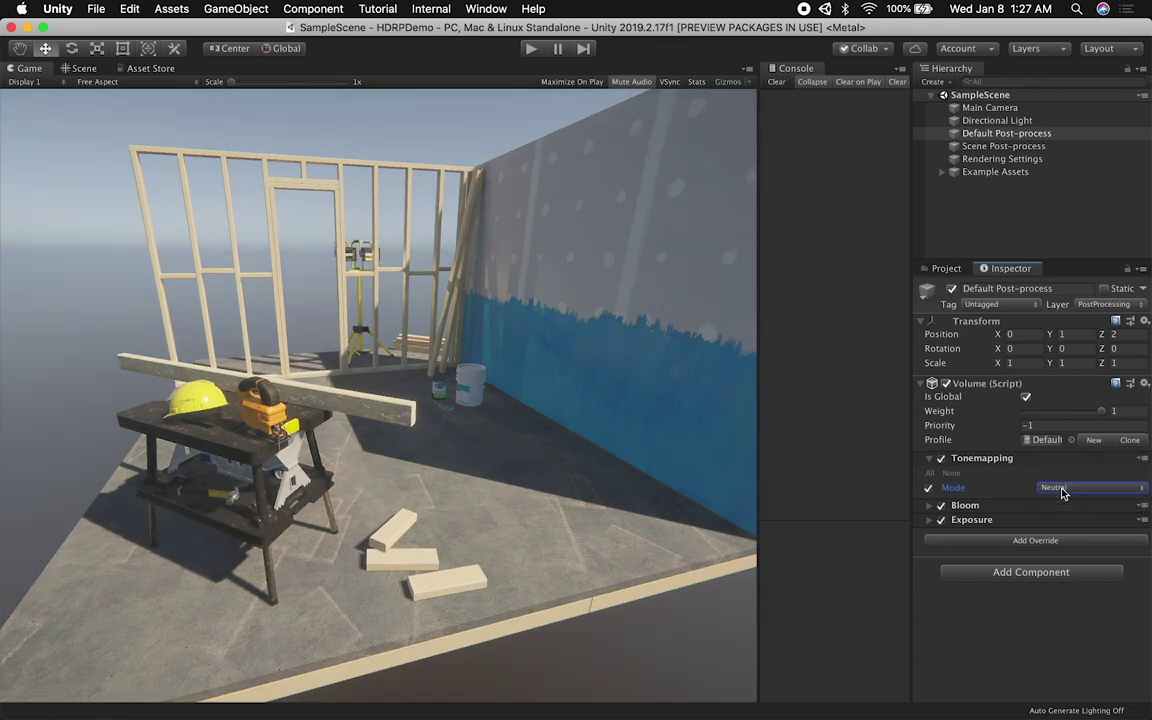
{"action": "left_click", "coordinate": [1062, 492]}
{"action": "left_click", "coordinate": [1063, 474]}
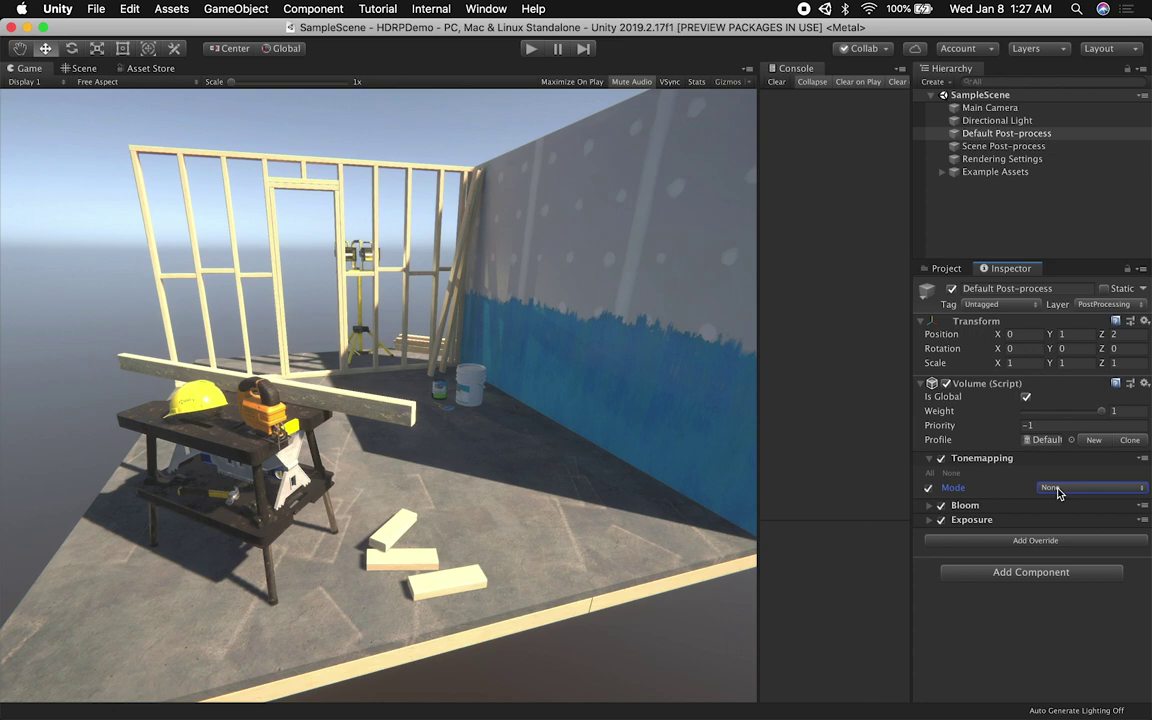
{"action": "left_click", "coordinate": [941, 459]}
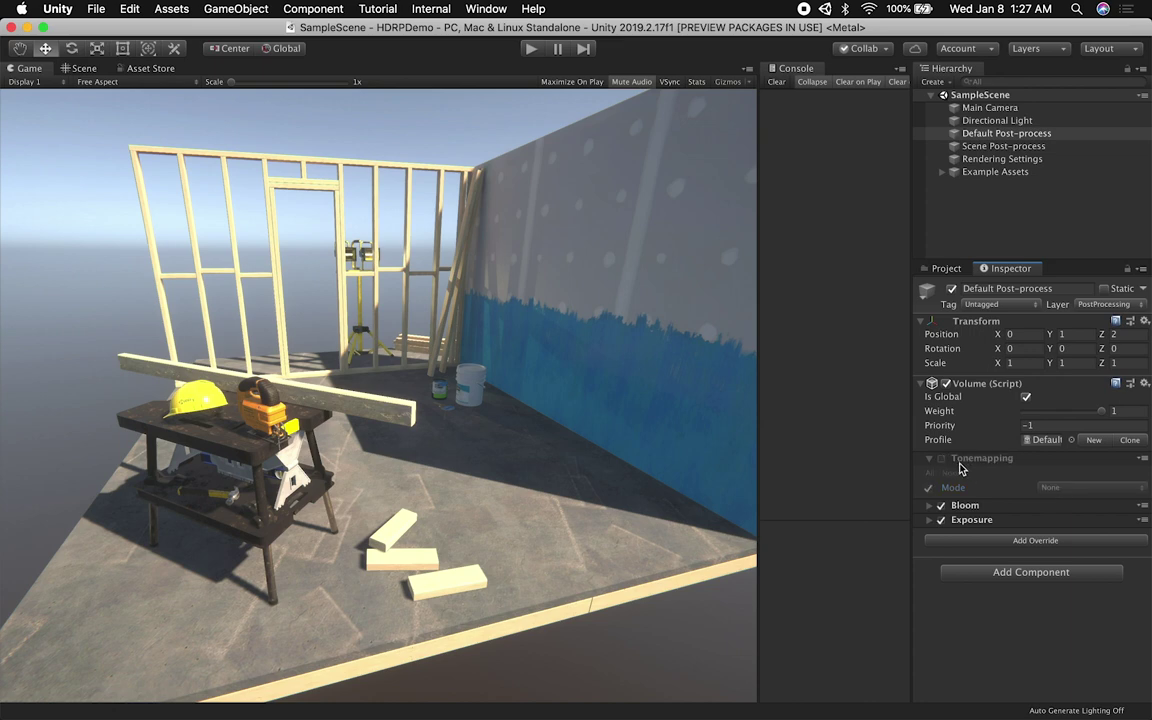
{"action": "left_click", "coordinate": [941, 459]}
{"action": "left_click", "coordinate": [1062, 487]}
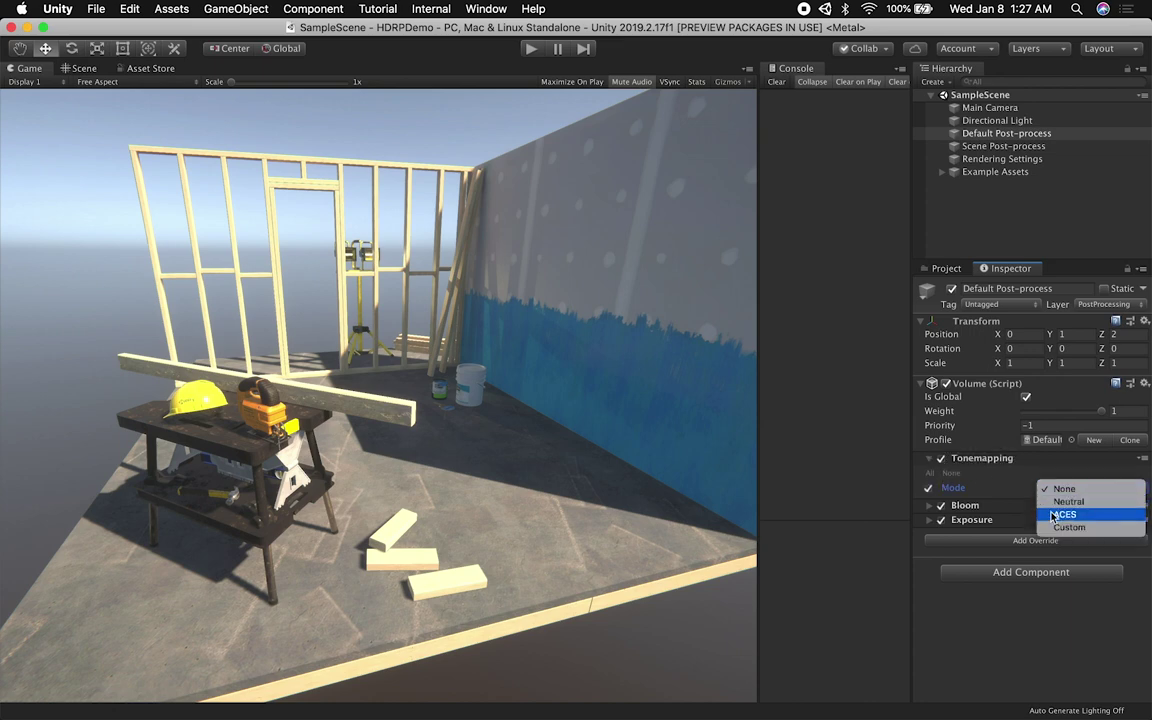
{"action": "left_click", "coordinate": [1060, 514]}
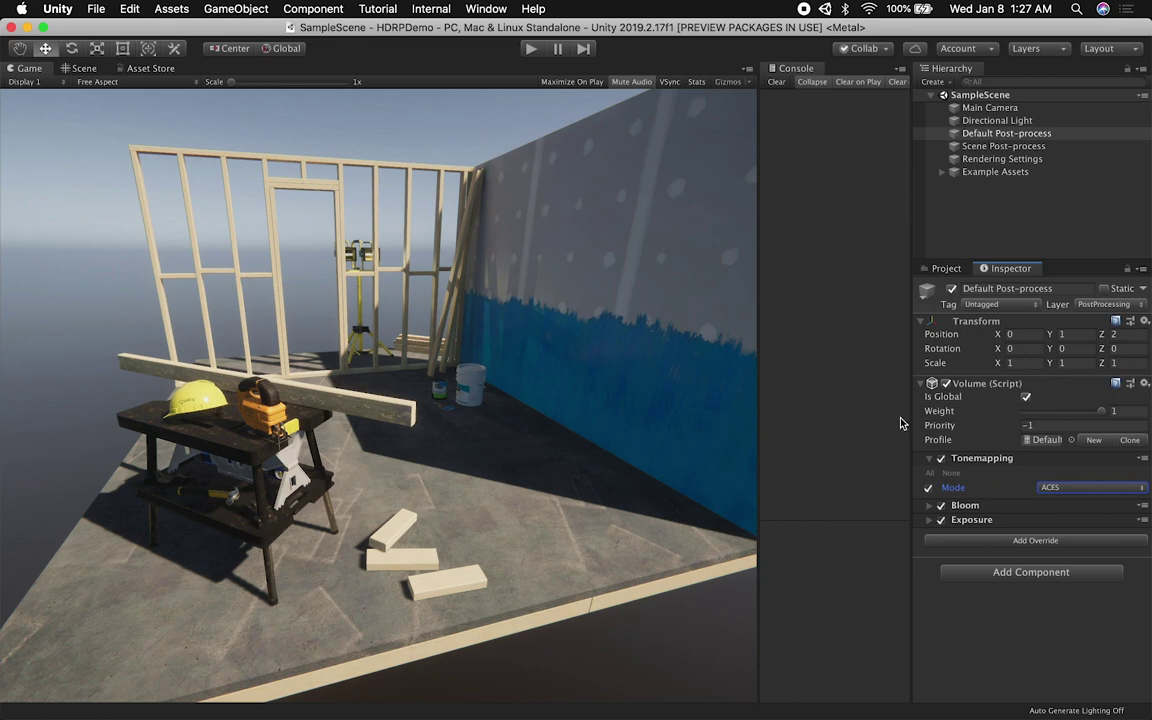
{"action": "left_click", "coordinate": [975, 458]}
- Test the Bloom Intensity, leaving it at 0.2, and review the override's advanced settings before collapsing it
{"action": "left_click", "coordinate": [965, 472]}
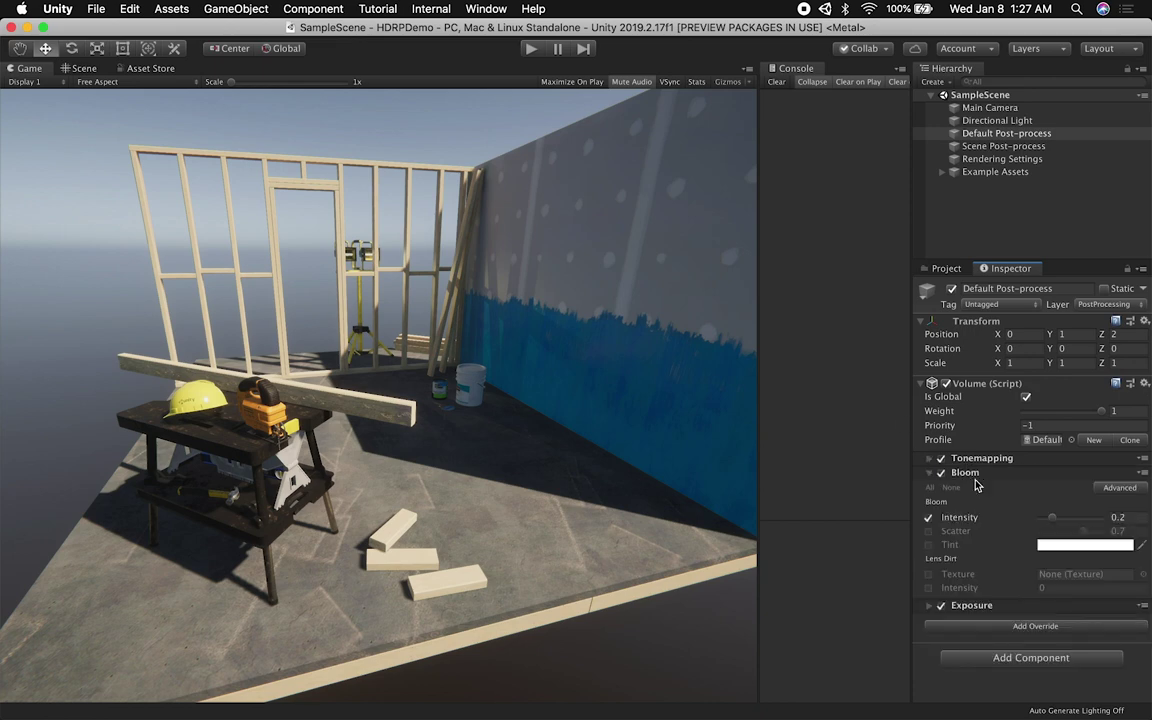
{"action": "mouse_move", "coordinate": [1057, 514]}
{"action": "left_mouse_down"}
{"action": "mouse_move", "coordinate": [1052, 522]}
{"action": "mouse_move", "coordinate": [1098, 522]}
{"action": "mouse_move", "coordinate": [1013, 527]}
{"action": "mouse_move", "coordinate": [1118, 527]}
{"action": "mouse_move", "coordinate": [1052, 524]}
{"action": "left_mouse_up"}
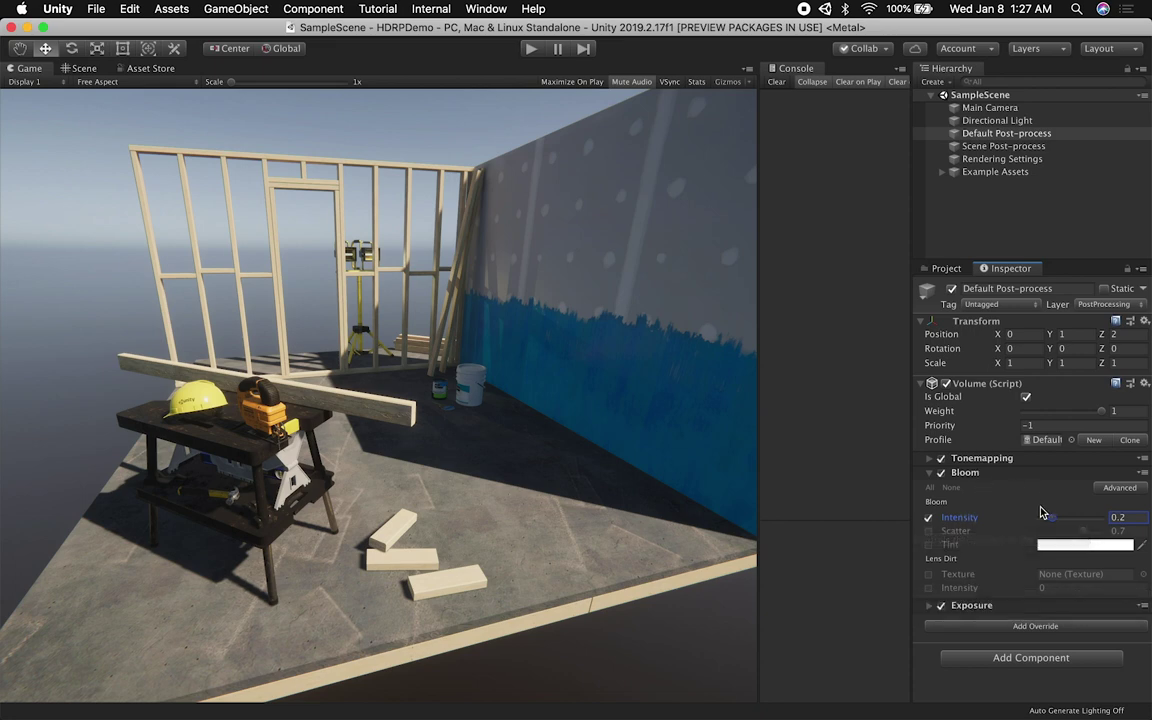
{"action": "left_click", "coordinate": [967, 476]}
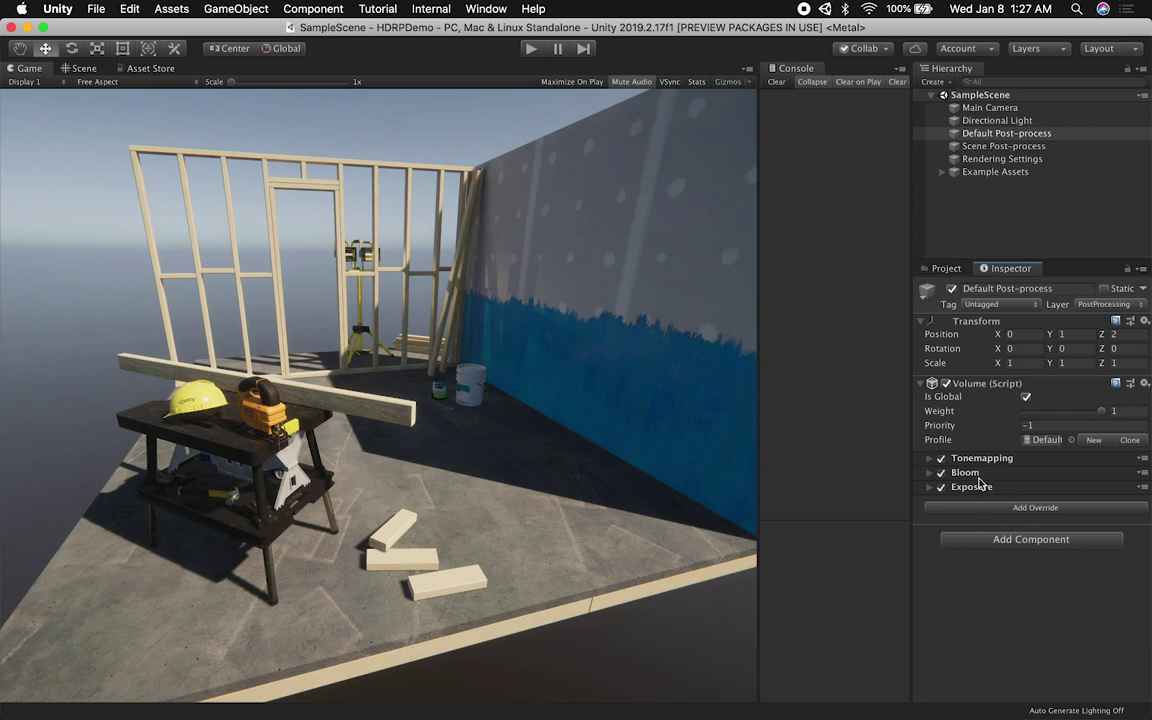
{"action": "left_click", "coordinate": [978, 476]}
{"action": "left_click", "coordinate": [1114, 488]}
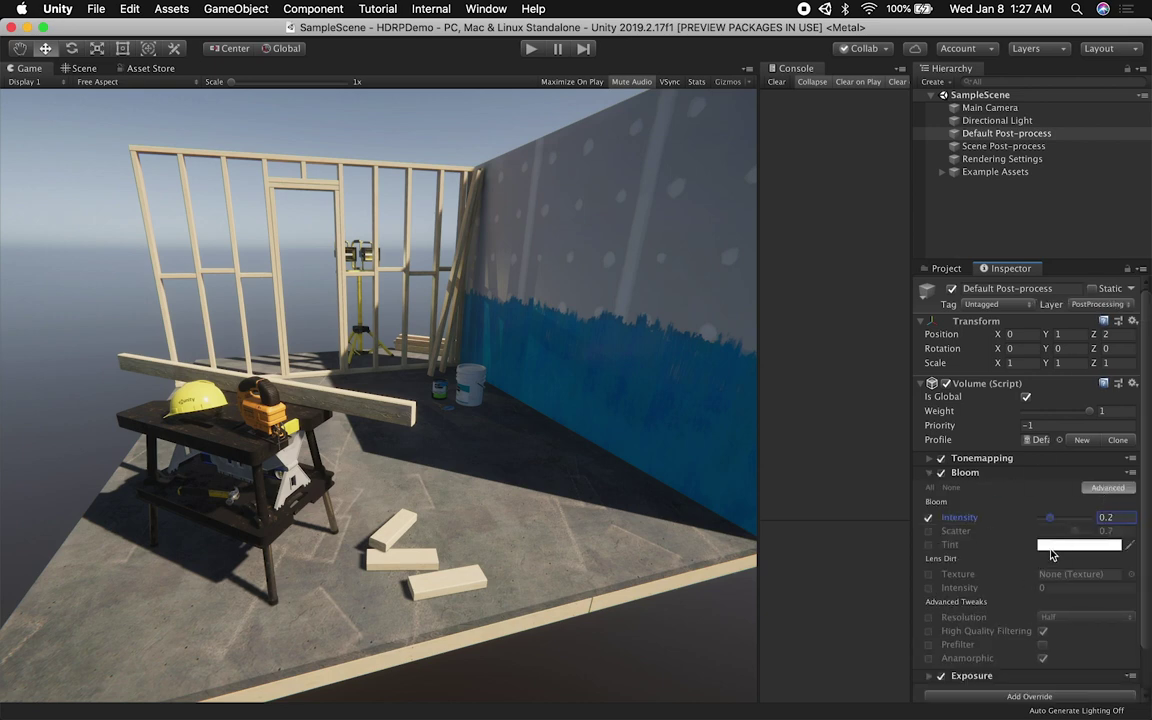
{"action": "left_click", "coordinate": [981, 474]}
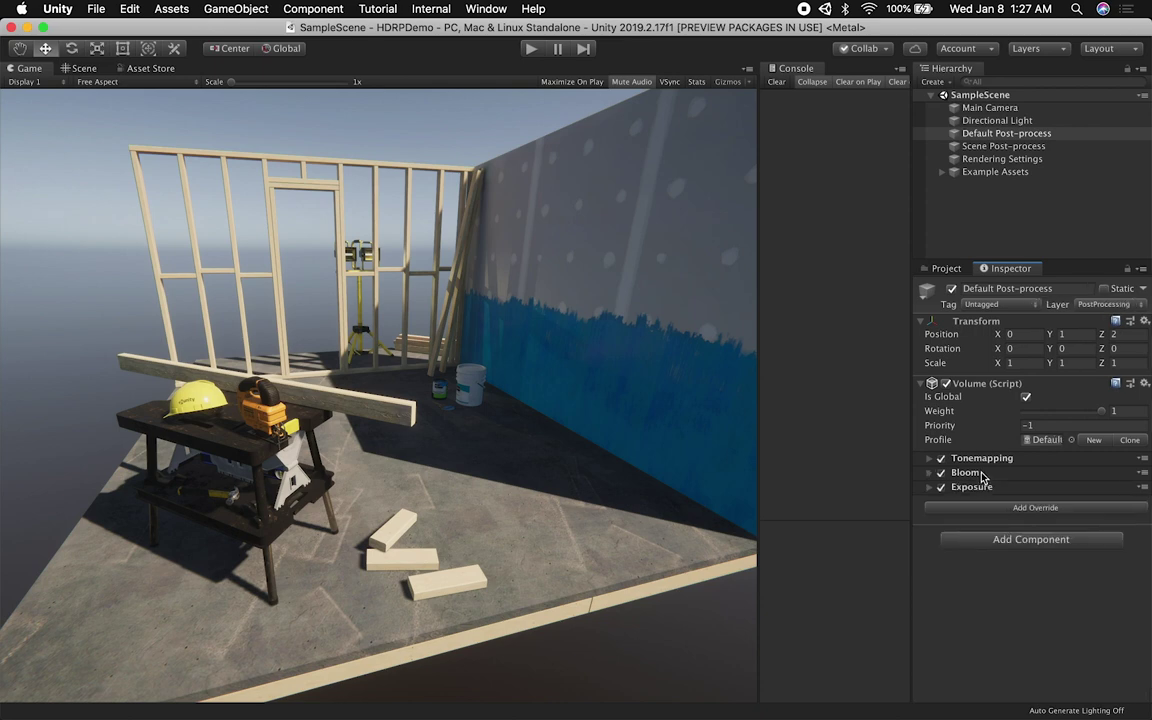
- Try the Fixed Exposure mode with varying Fixed Exposure values, return the Mode to Automatic and collapse Exposure
{"action": "left_click", "coordinate": [983, 487]}
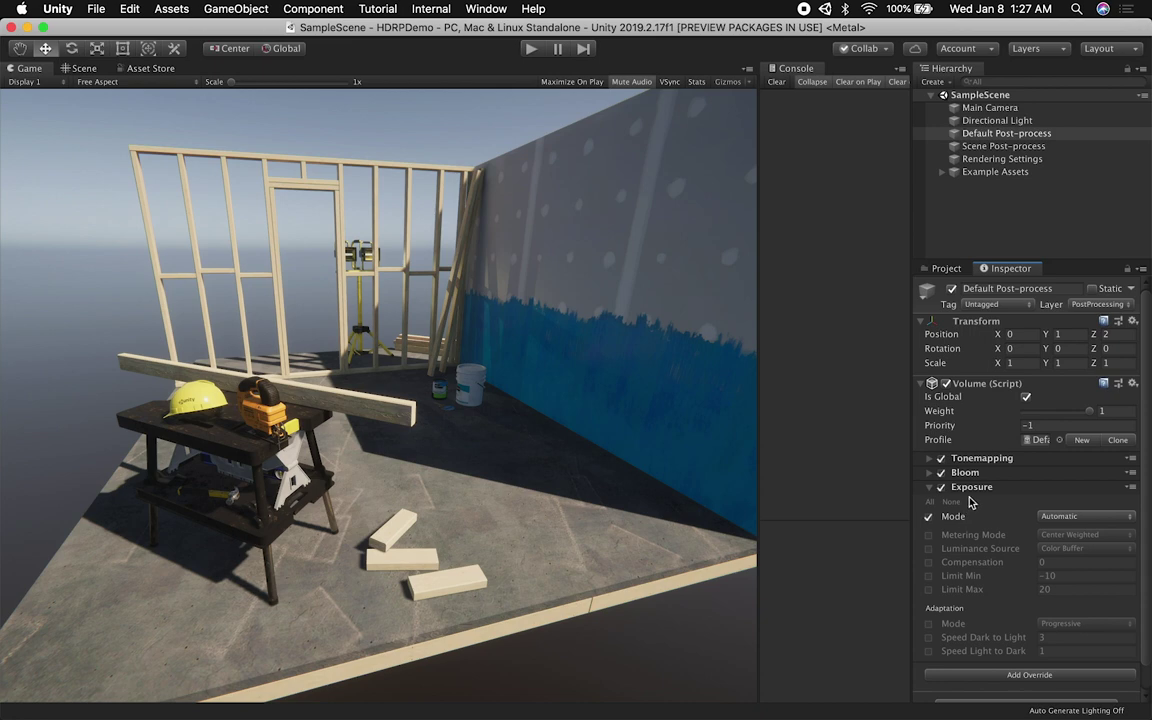
{"action": "left_click", "coordinate": [1053, 518]}
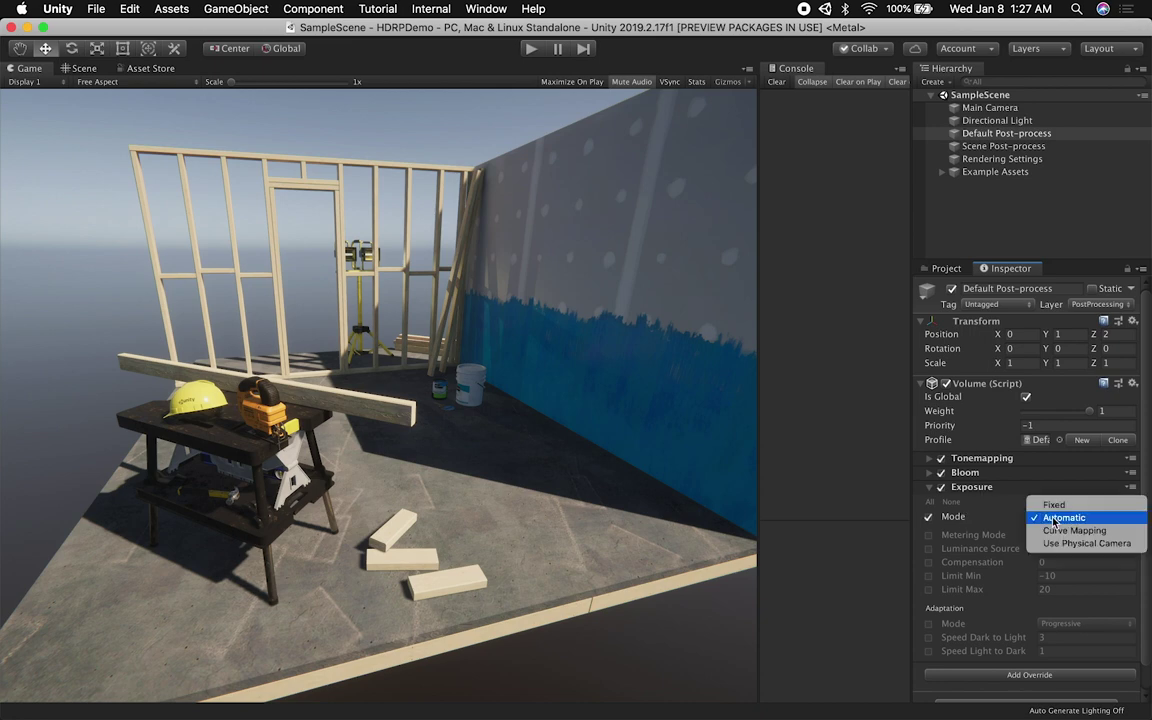
{"action": "left_click", "coordinate": [1054, 505]}
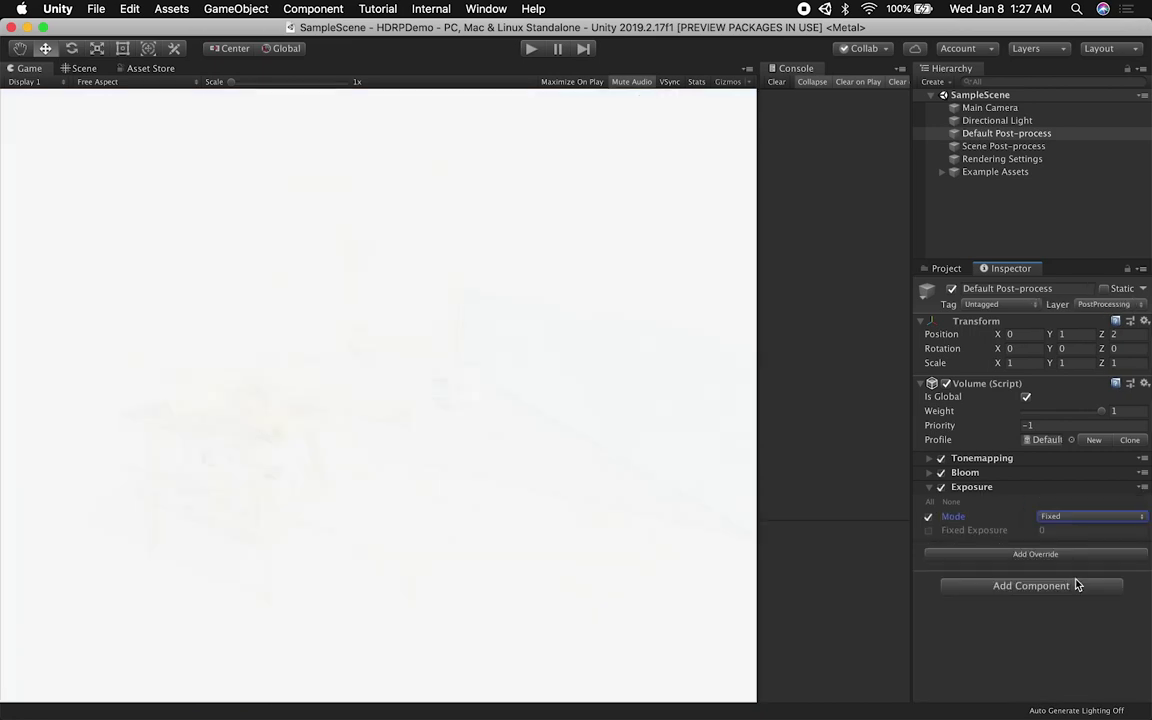
{"action": "left_click", "coordinate": [928, 530]}
{"action": "left_click_drag", "start_coordinate": [965, 531], "coordinate": [829, 531]}
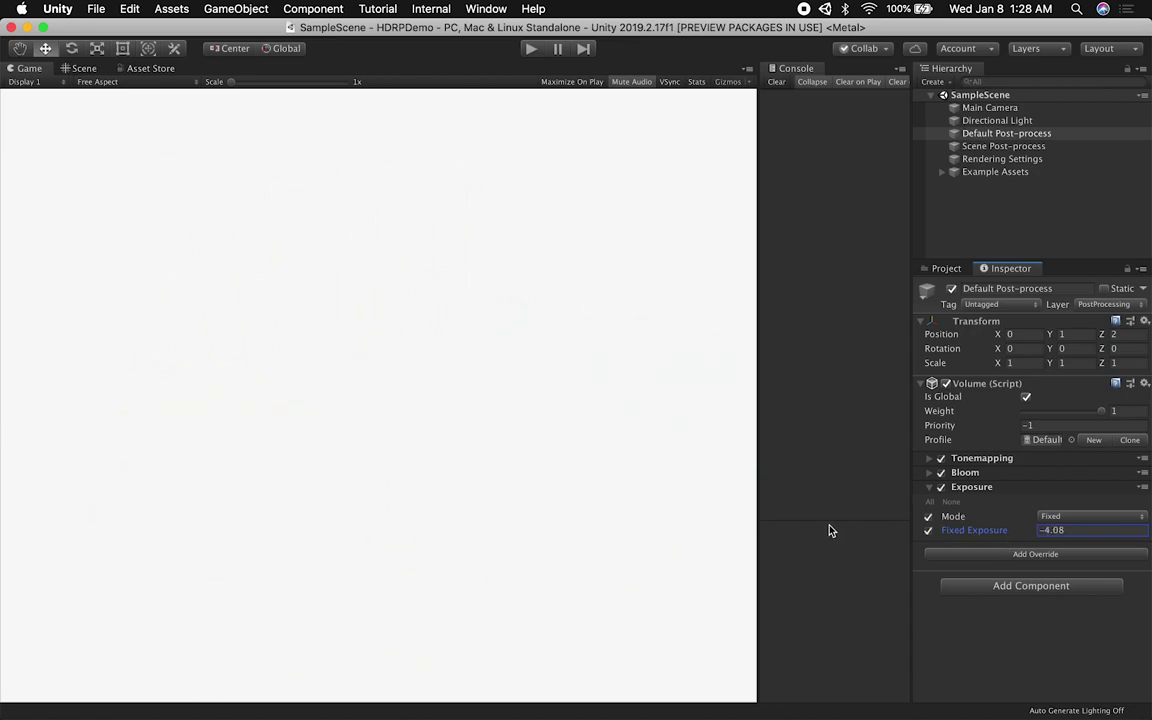
{"action": "left_click_drag", "start_coordinate": [987, 535], "coordinate": [1090, 526]}
{"action": "left_click", "coordinate": [1090, 516]}
{"action": "left_click", "coordinate": [1086, 530]}
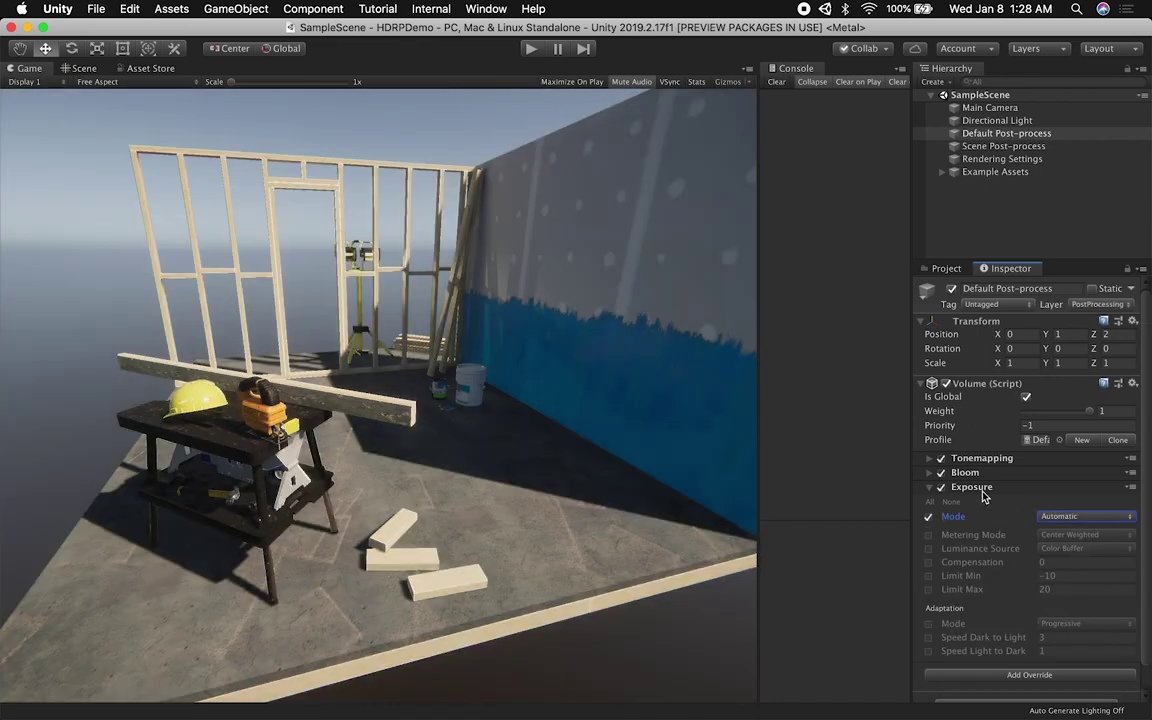
{"action": "left_click", "coordinate": [982, 488]}
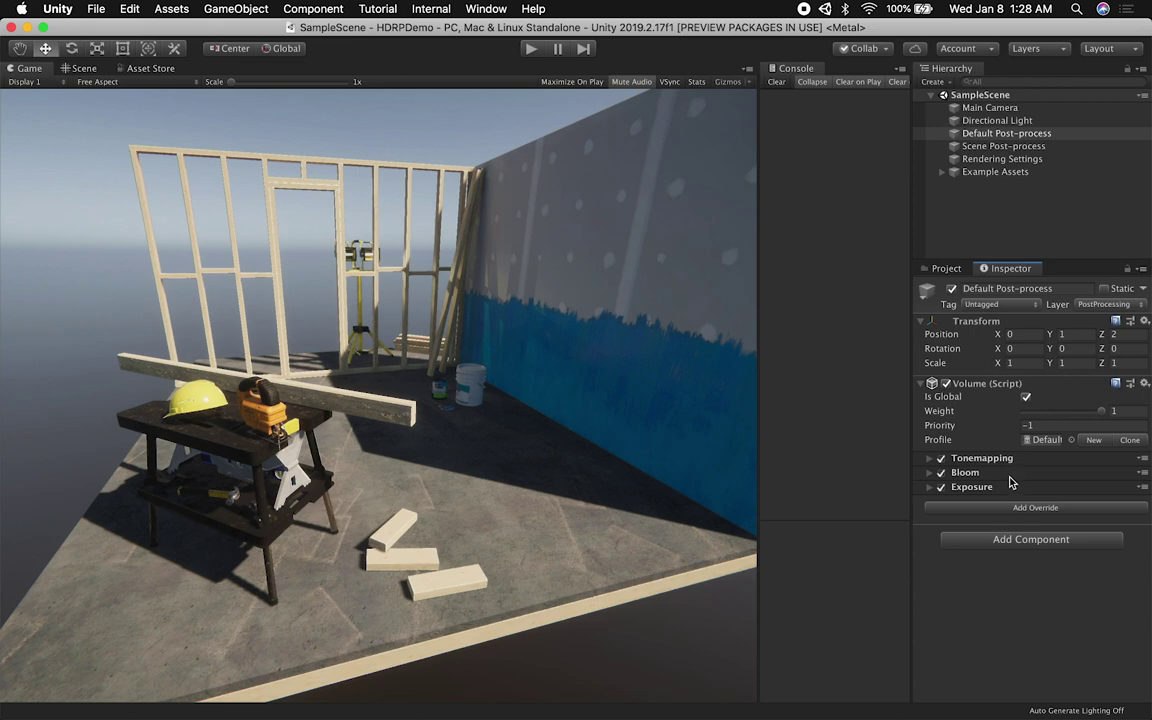
- Test the Default Post-process volume with reduced Weight and Is Global off, restoring Weight 1 and Is Global on
{"action": "mouse_move", "coordinate": [1070, 414]}
{"action": "left_mouse_down"}
{"action": "mouse_move", "coordinate": [1037, 414]}
{"action": "mouse_move", "coordinate": [1084, 414]}
{"action": "mouse_move", "coordinate": [1062, 414]}
{"action": "left_mouse_up"}
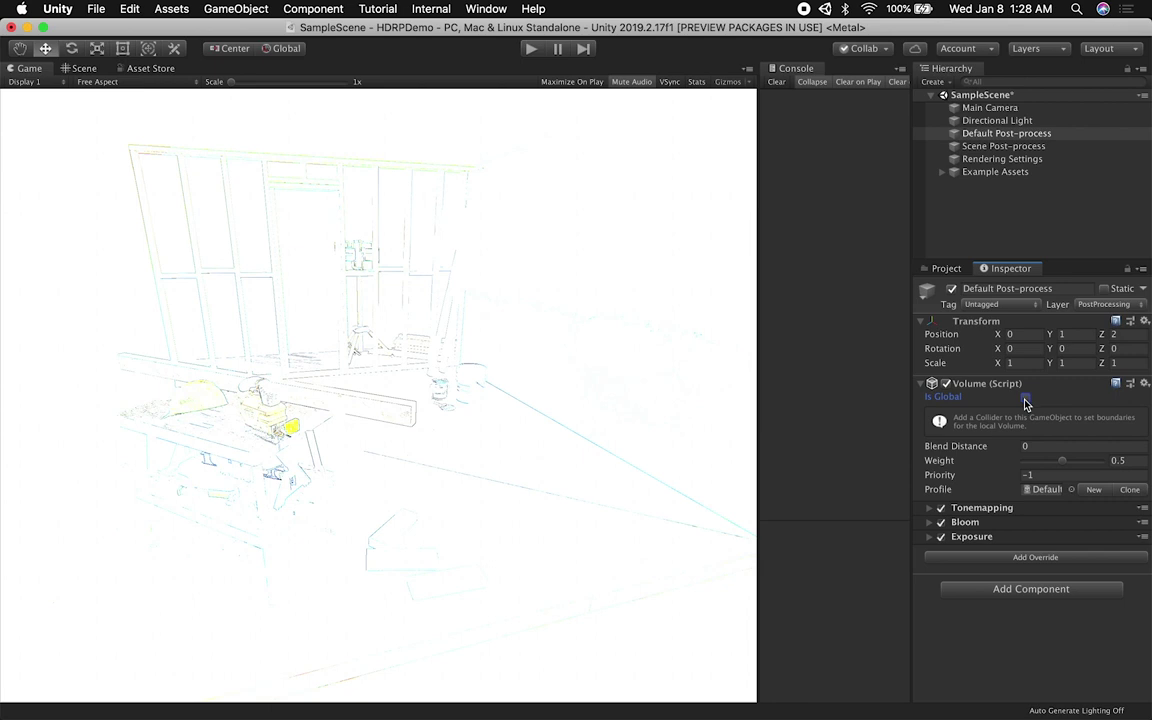
{"action": "left_click_drag", "start_coordinate": [1052, 459], "coordinate": [1105, 470]}
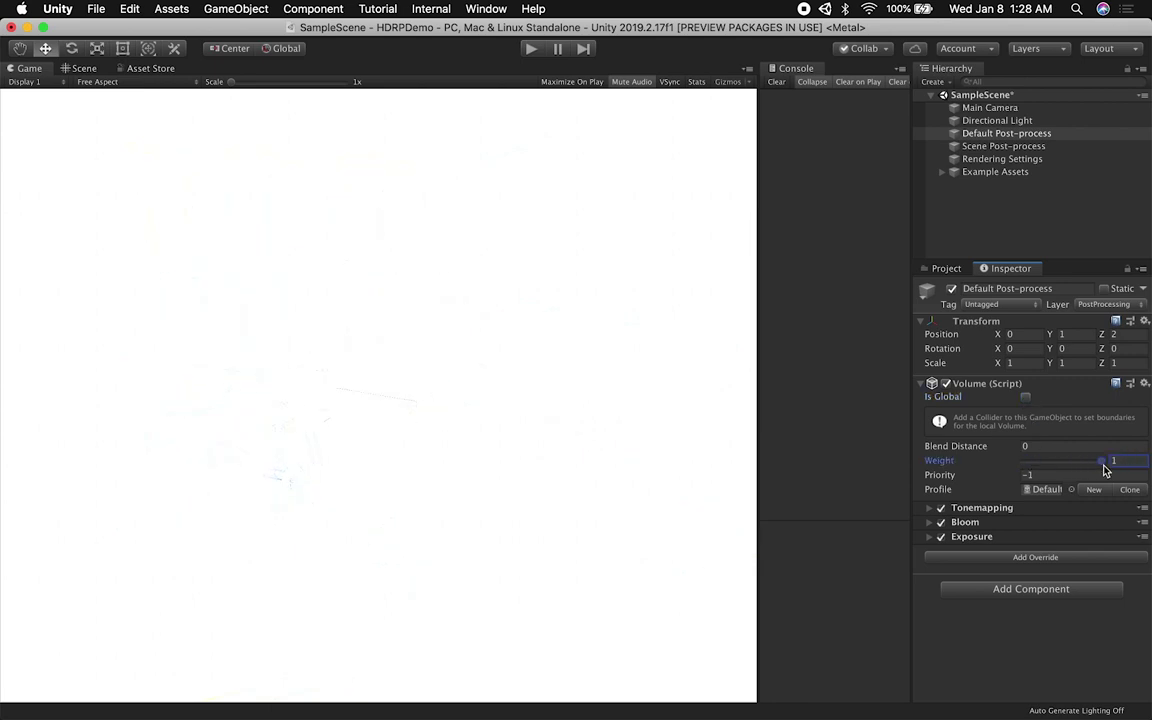
{"action": "left_click", "coordinate": [1026, 398]}
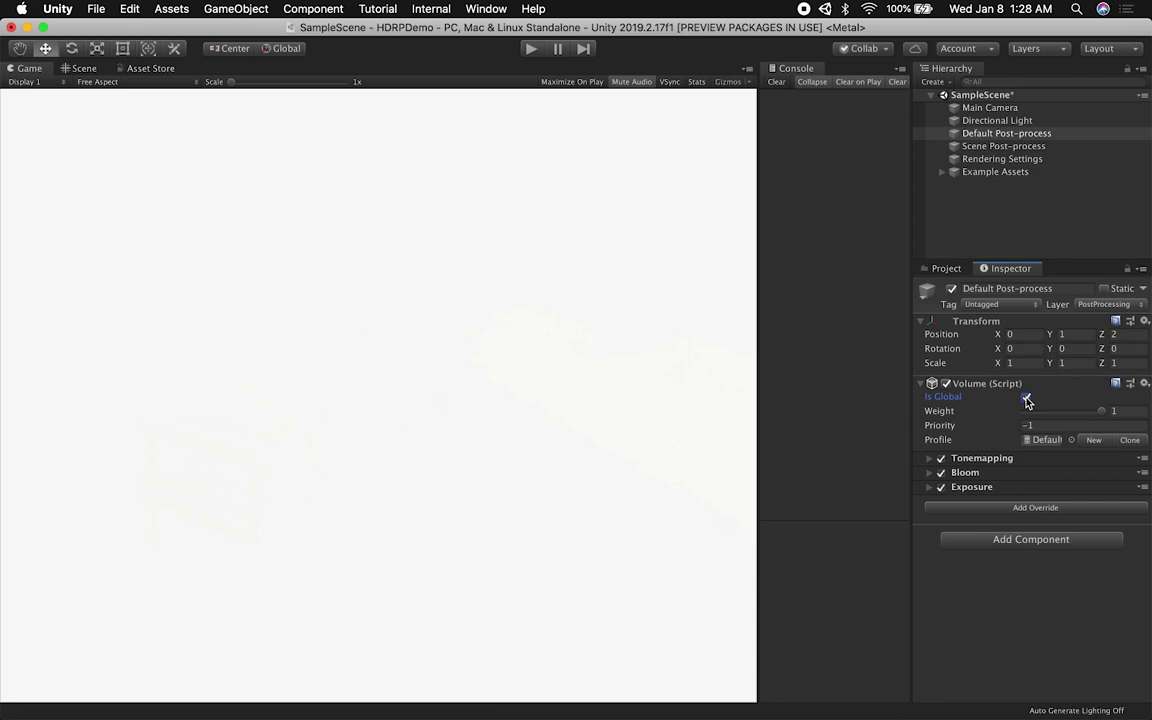
{"action": "left_click_drag", "start_coordinate": [1050, 415], "coordinate": [1078, 388]}
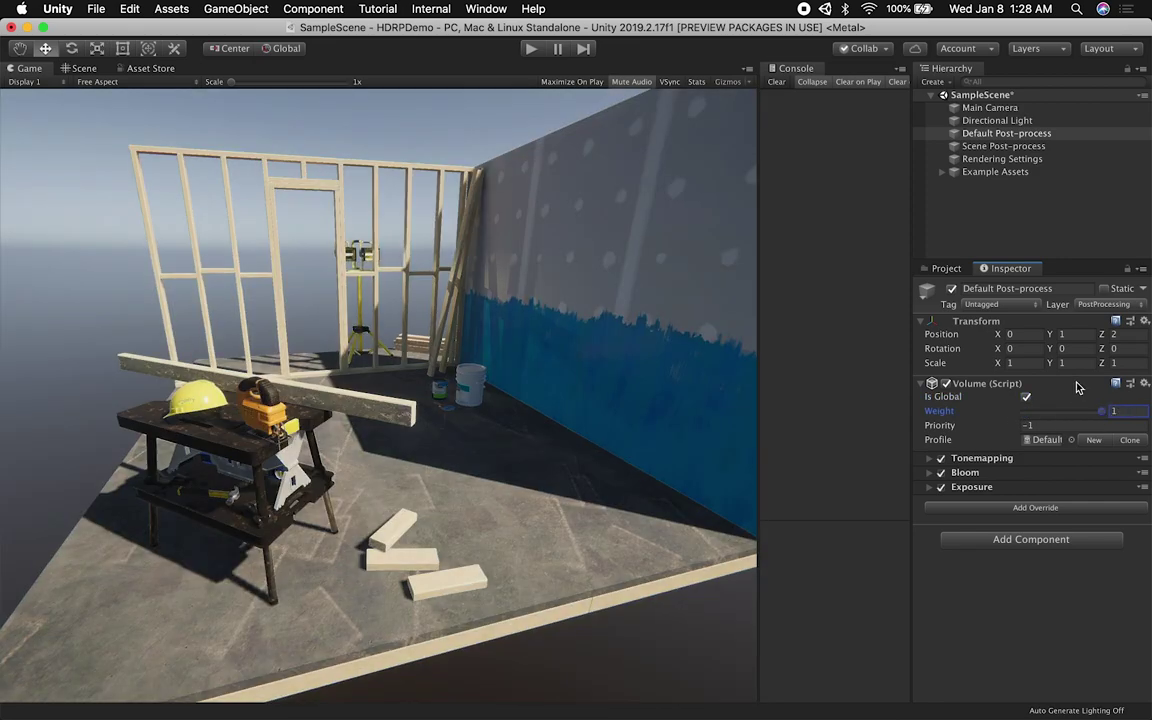
- Browse the override categories available for the Default Post-process volume, including Ray Tracing, without adding any
{"action": "left_click", "coordinate": [968, 386]}
{"action": "left_click", "coordinate": [982, 386]}
{"action": "left_click", "coordinate": [981, 507]}
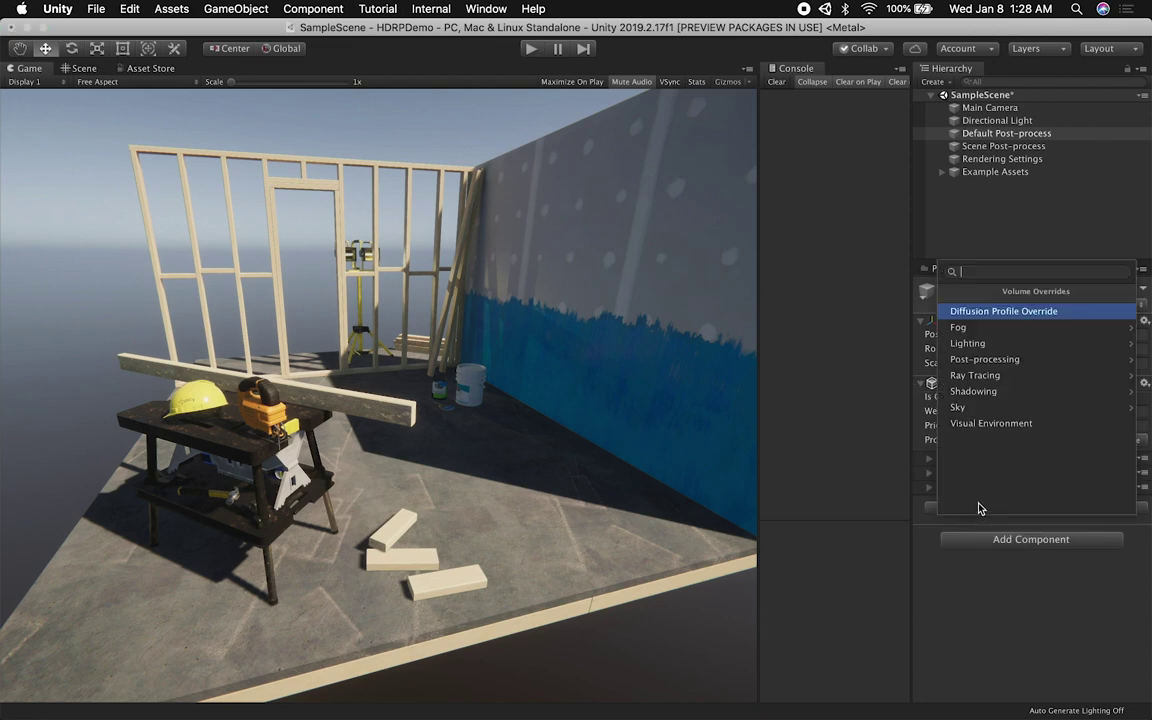
{"action": "left_click", "coordinate": [995, 376]}
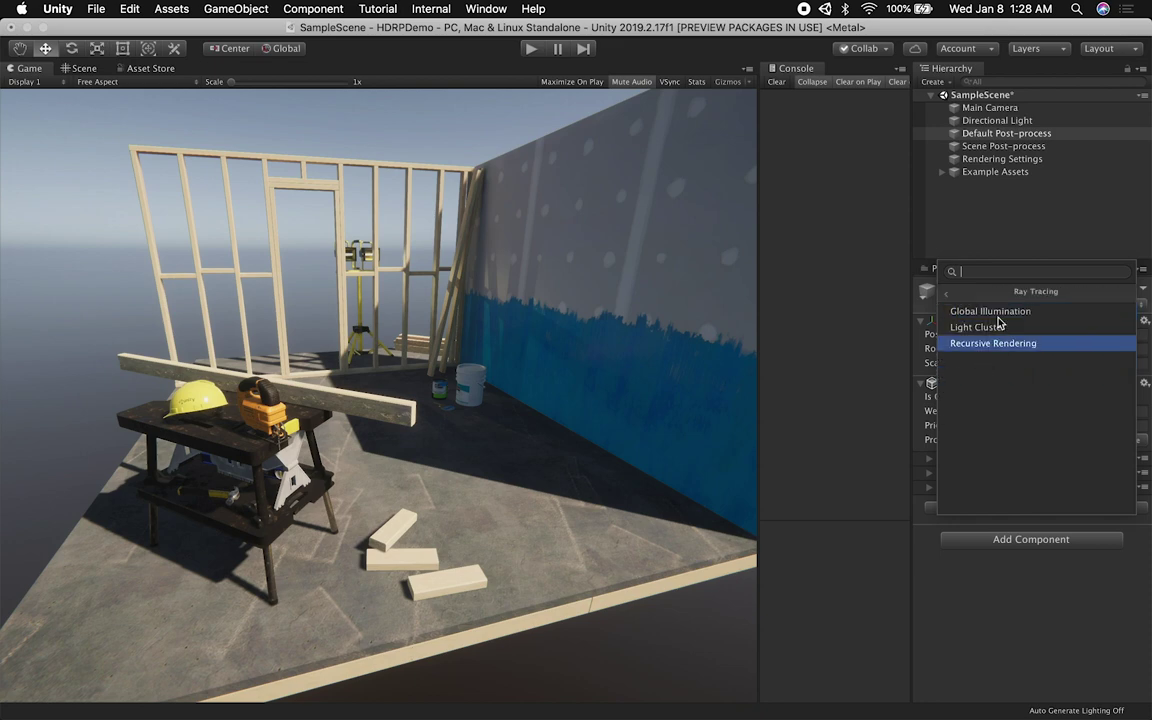
{"action": "left_click", "coordinate": [948, 297]}
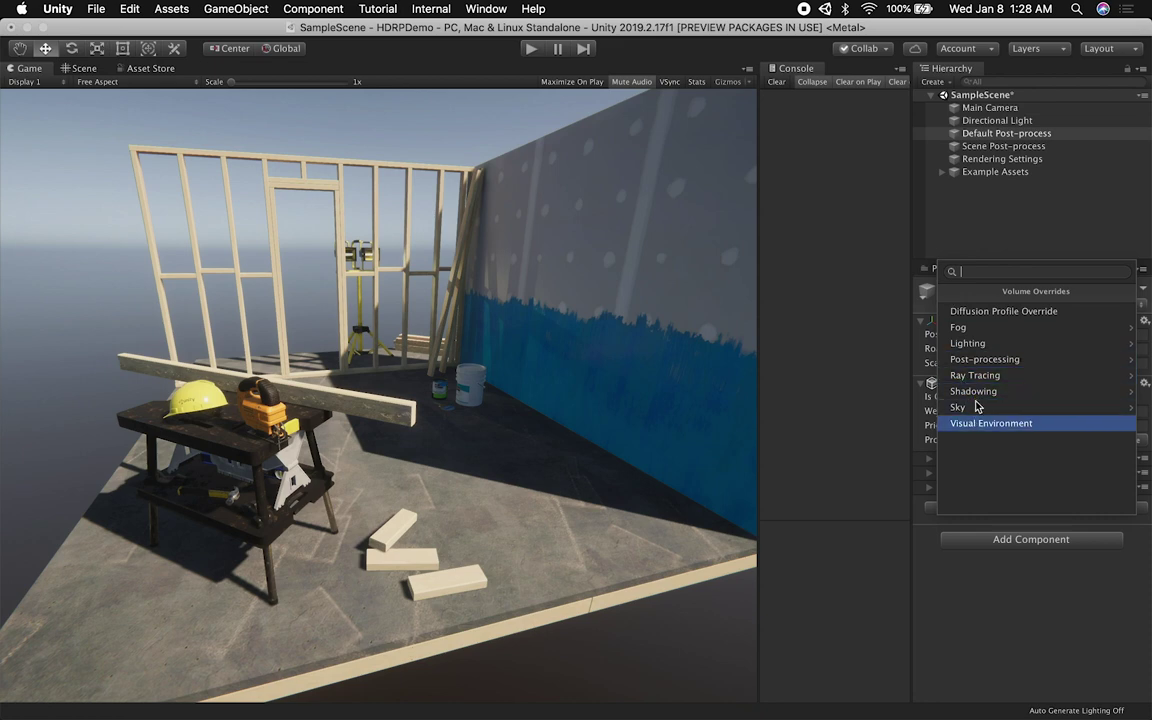
{"action": "left_click", "coordinate": [951, 524]}
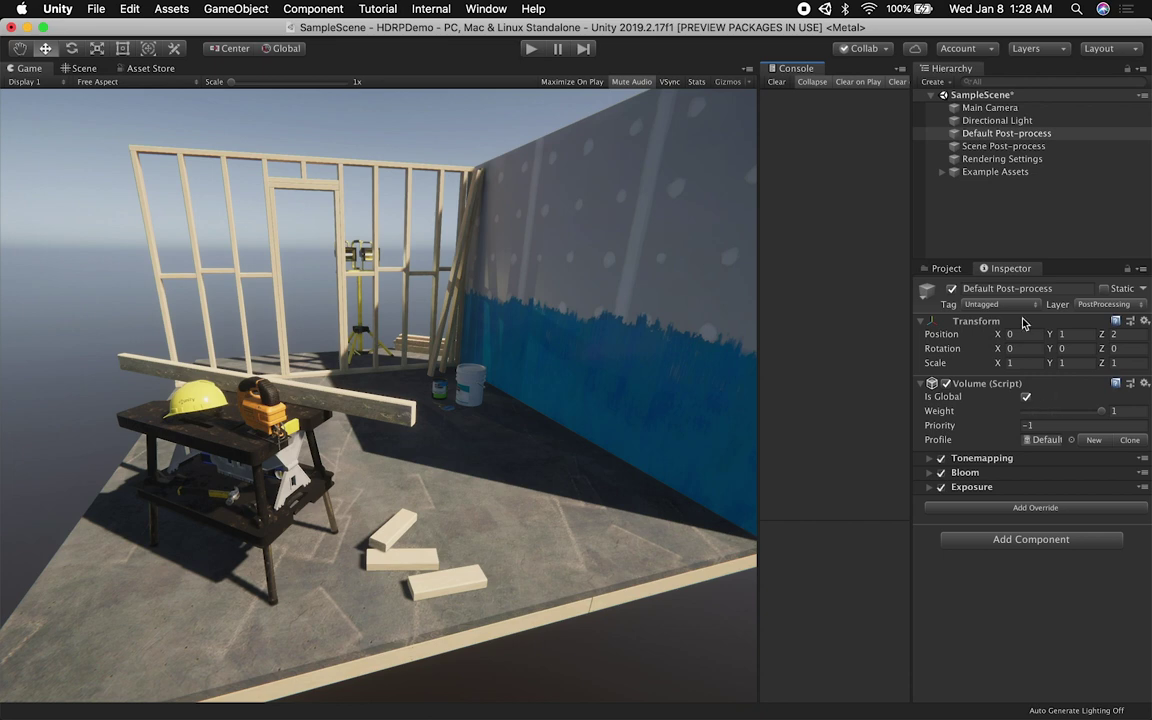
- Compare the overrides and Priority of the Scene Post-process volume with those of the Default Post-process volume
{"action": "left_click", "coordinate": [990, 146]}
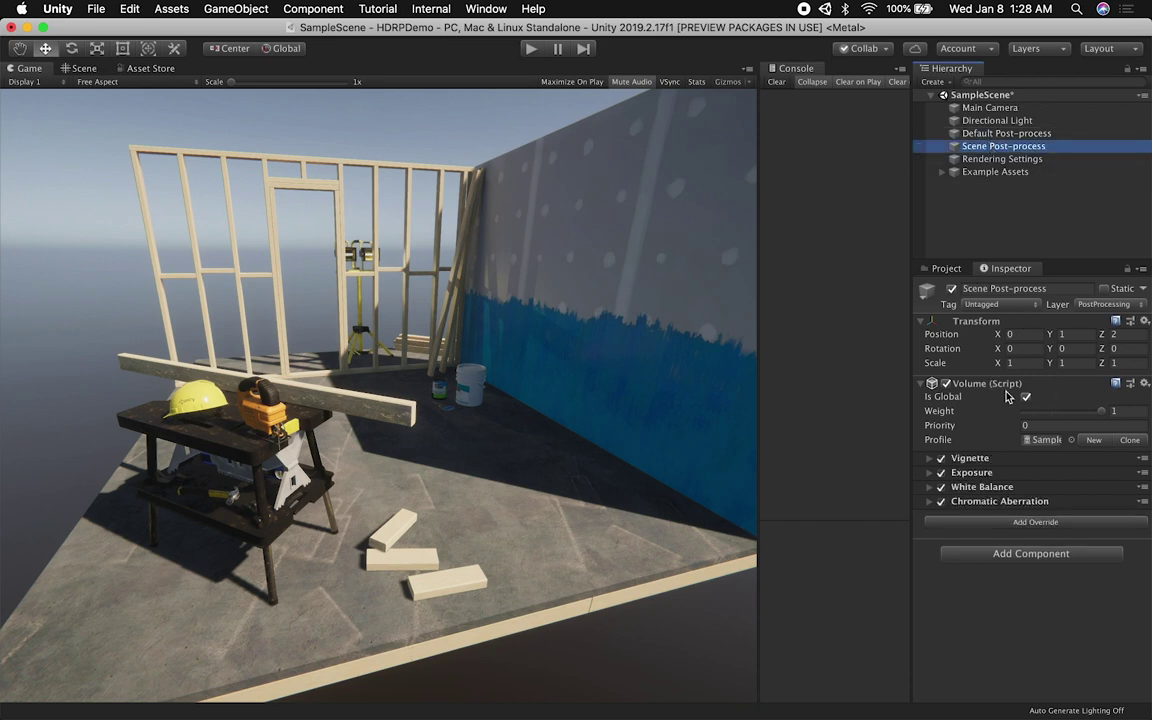
{"action": "left_click", "coordinate": [1006, 134]}
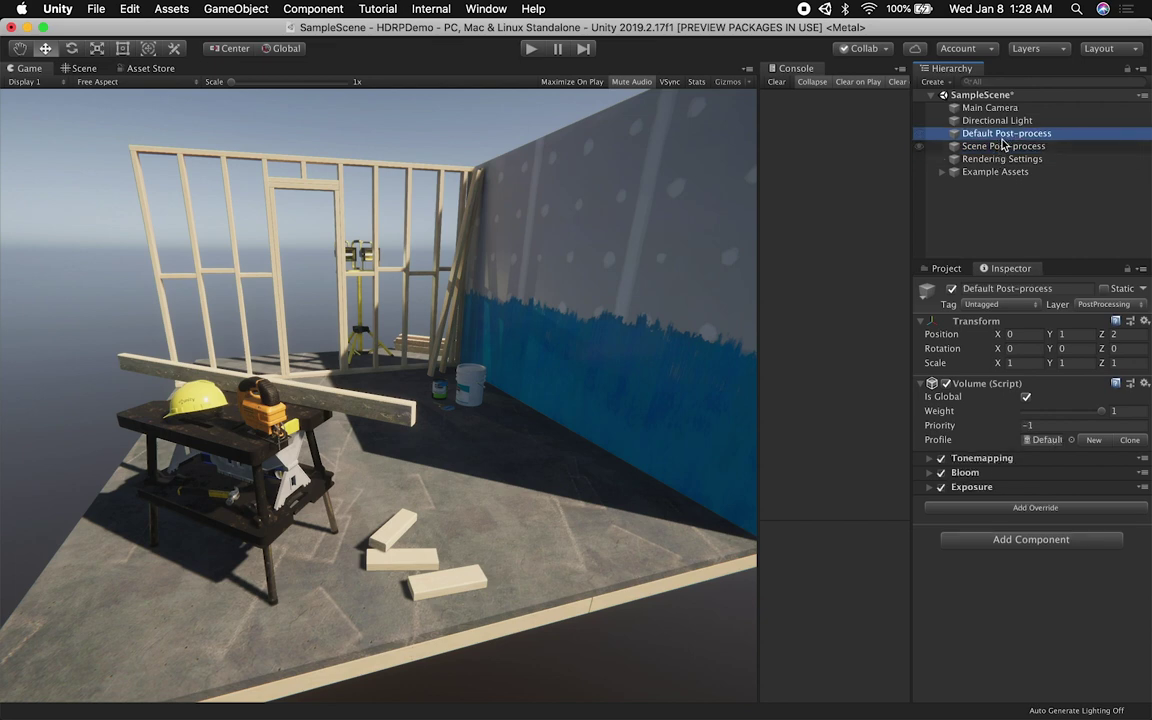
{"action": "left_click", "coordinate": [1010, 147]}
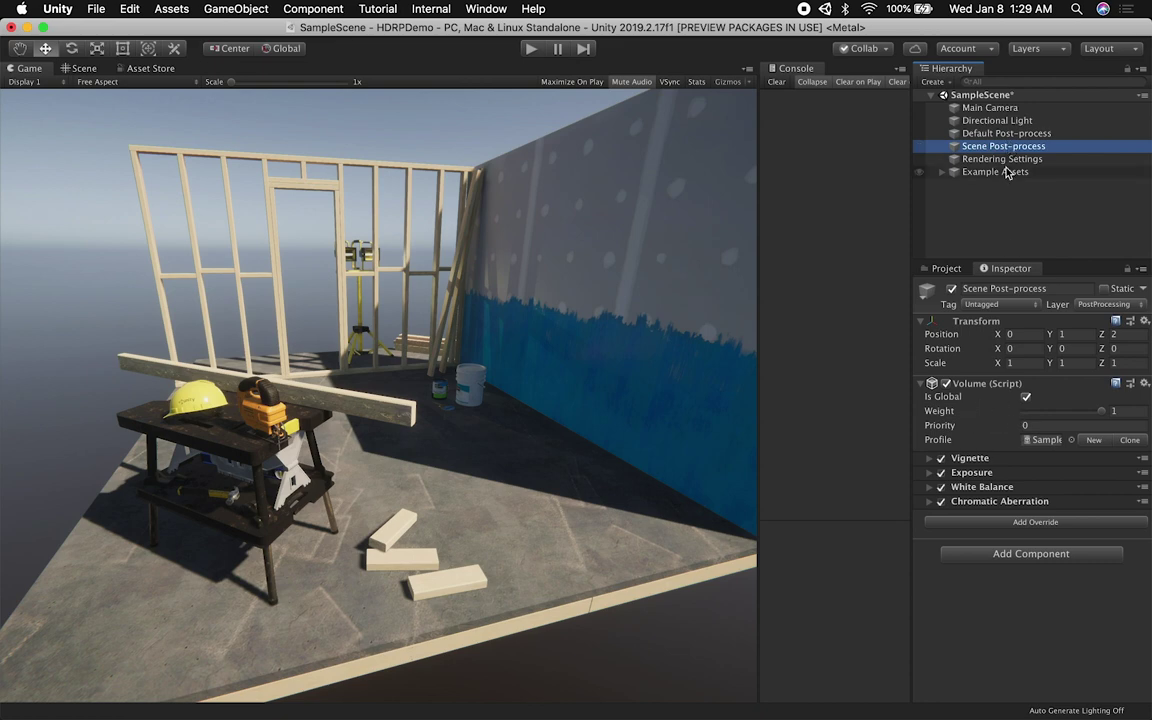
{"action": "left_click", "coordinate": [1010, 134]}
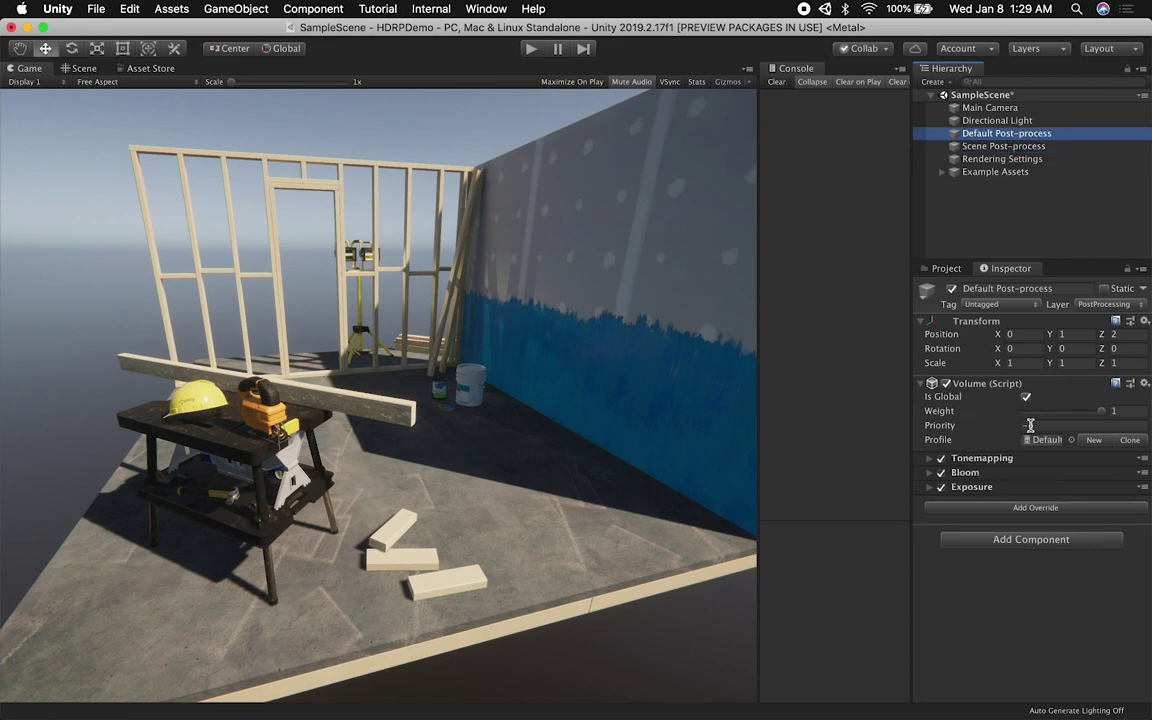
- Switch the Scene Post-process object's Volume component off and back on twice to compare its effect on the render
{"action": "left_click", "coordinate": [1005, 147]}
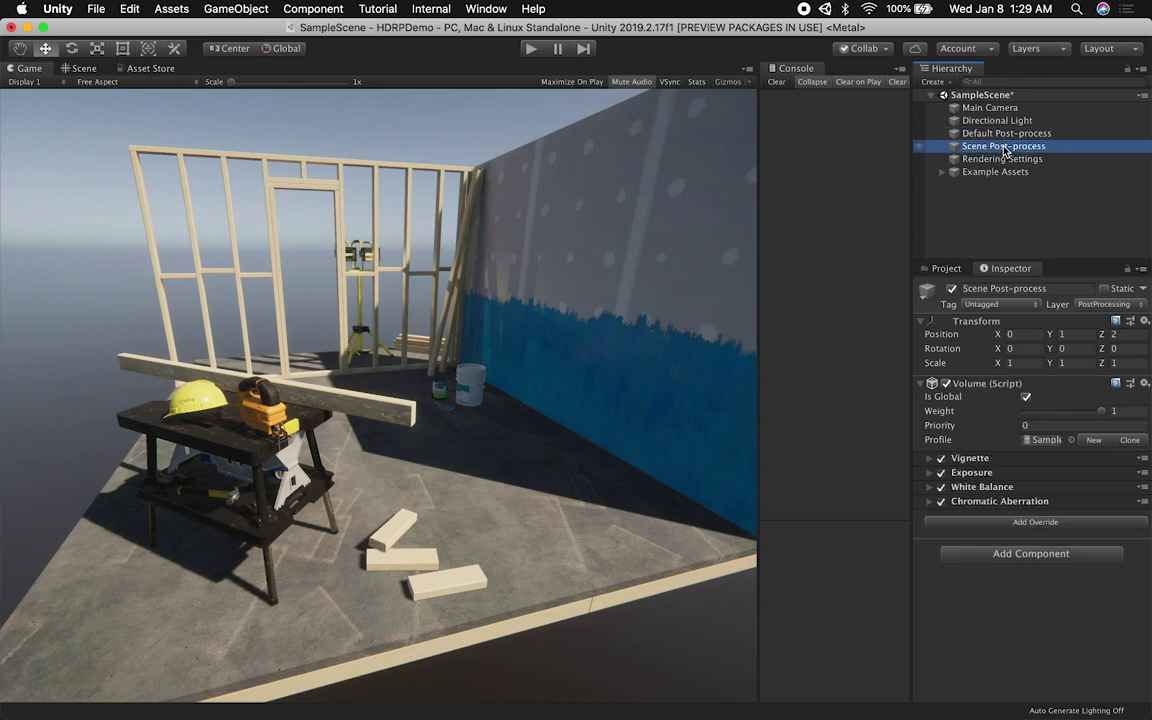
{"action": "left_click", "coordinate": [946, 384]}
{"action": "left_click", "coordinate": [946, 384]}
{"action": "left_click", "coordinate": [946, 384]}
{"action": "left_click", "coordinate": [946, 384]}
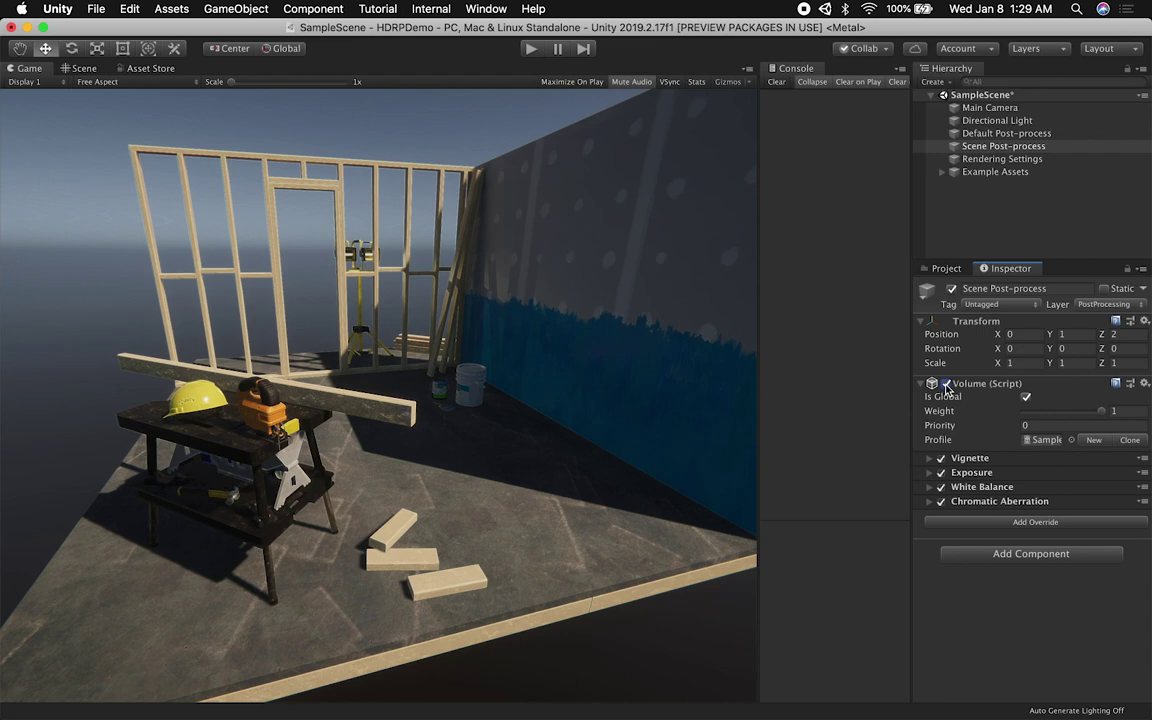
- Try a Priority of 3.67 on the Default Post-process volume and -1.48 on the Scene Post-process volume
{"action": "left_click", "coordinate": [1000, 134]}
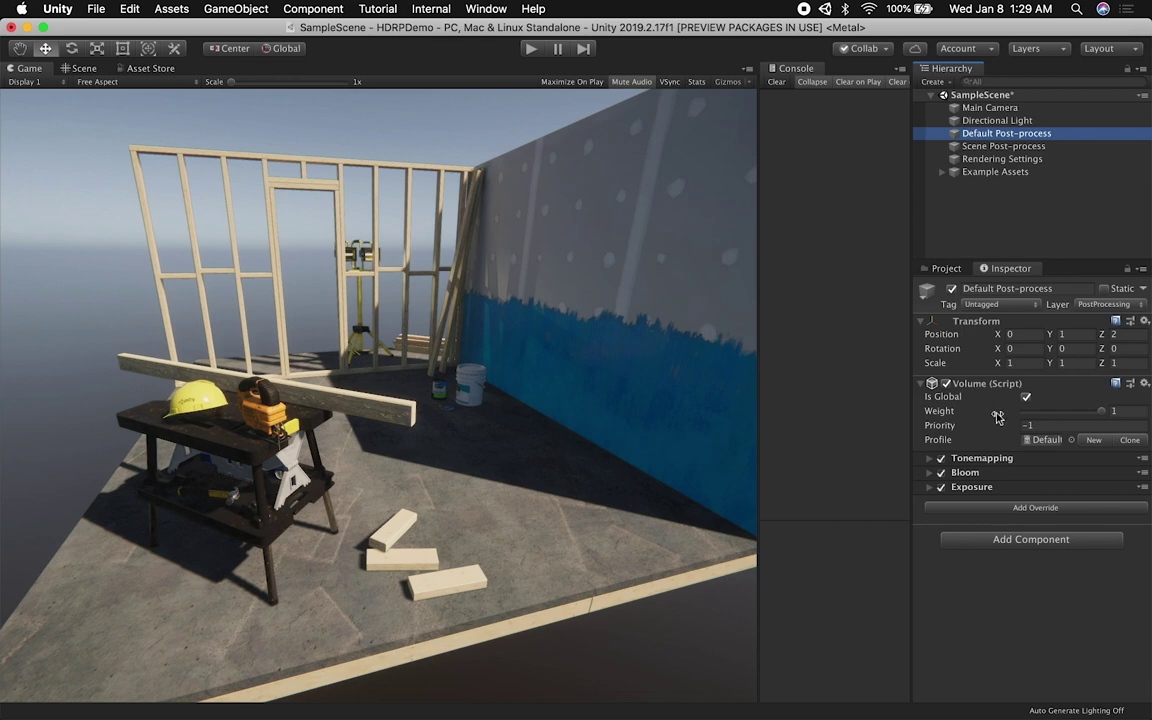
{"action": "left_click", "coordinate": [1008, 147]}
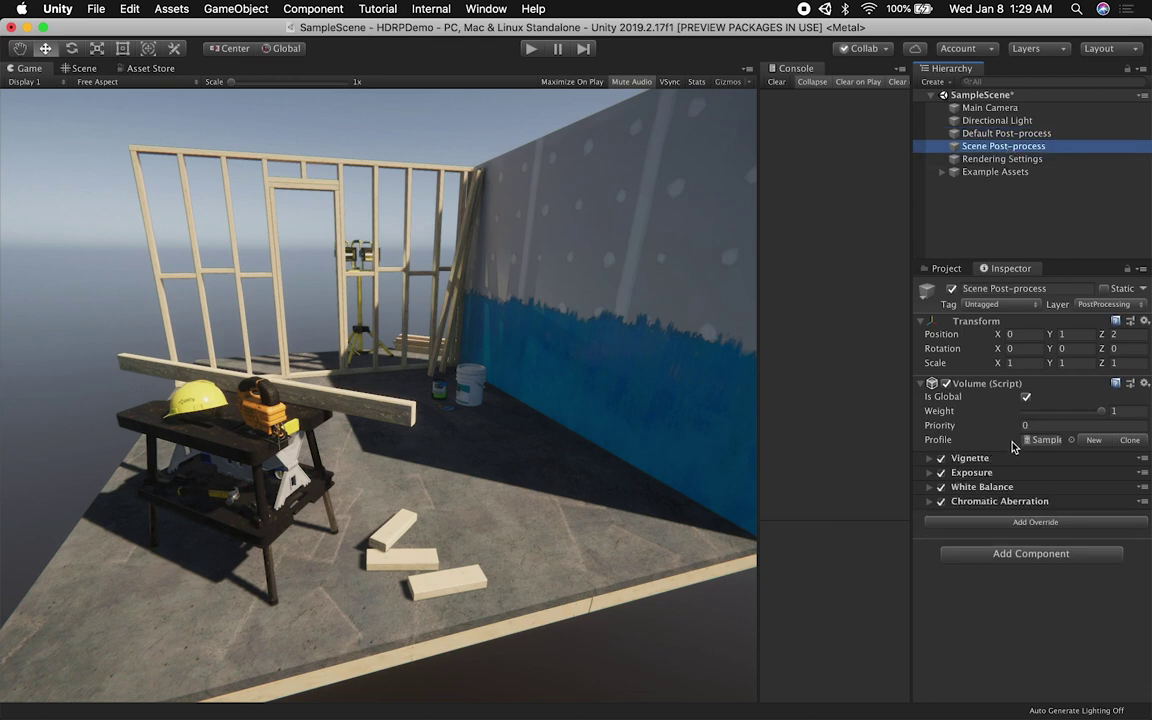
{"action": "left_click", "coordinate": [1016, 136]}
{"action": "left_click_drag", "start_coordinate": [950, 425], "coordinate": [1071, 435]}
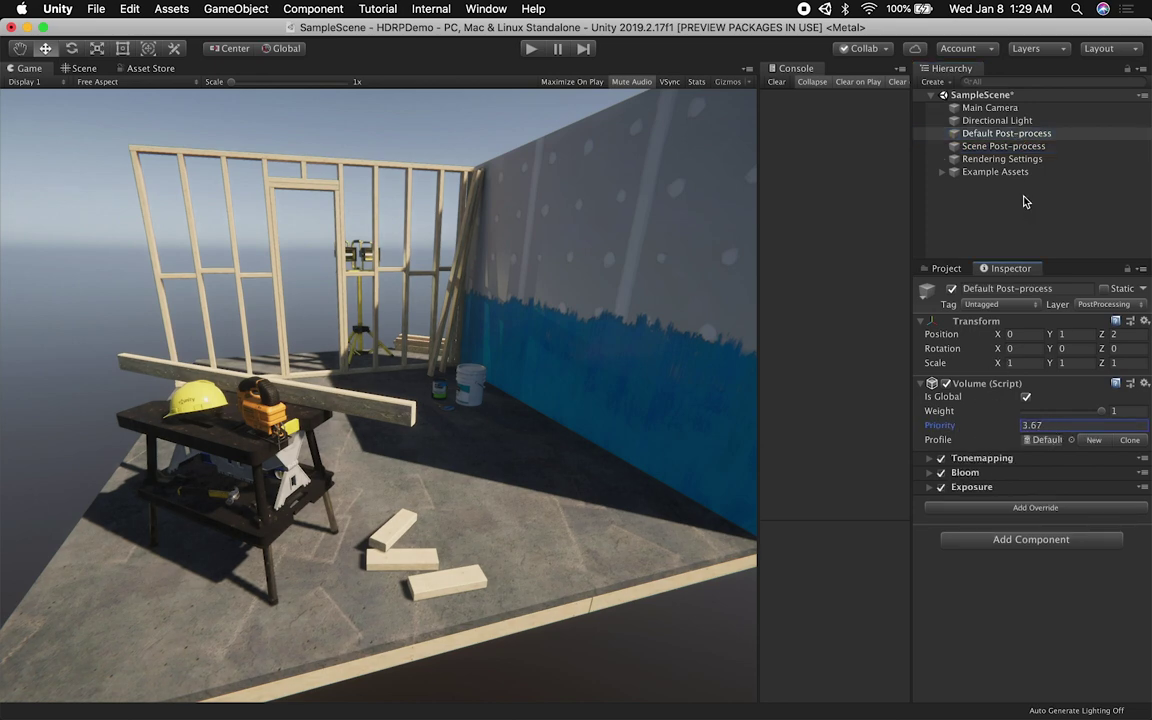
{"action": "left_click", "coordinate": [1010, 146]}
{"action": "left_click_drag", "start_coordinate": [986, 427], "coordinate": [916, 428]}
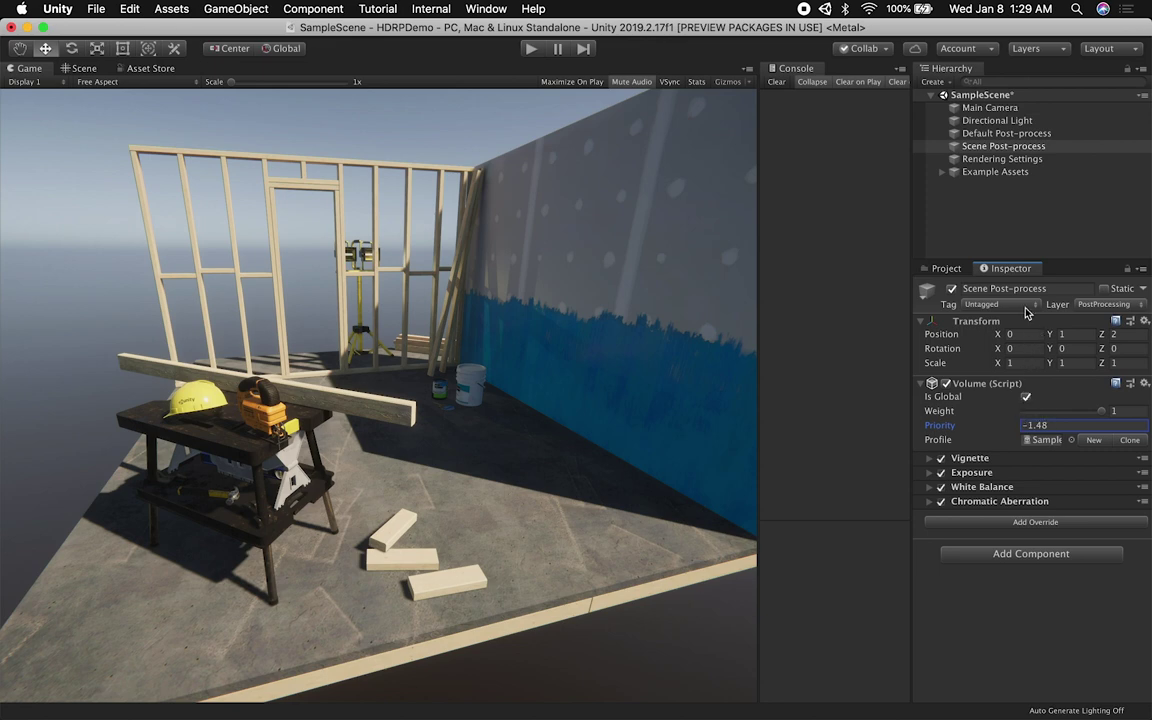
- Revert the Priority changes on the Default and Scene Post-process volumes, returning the Scene volume's Priority to 0
{"action": "left_click", "coordinate": [1011, 134]}
{"action": "left_click", "coordinate": [1007, 146]}
{"action": "left_click", "coordinate": [1010, 134]}
{"action": "left_click", "coordinate": [1007, 146]}
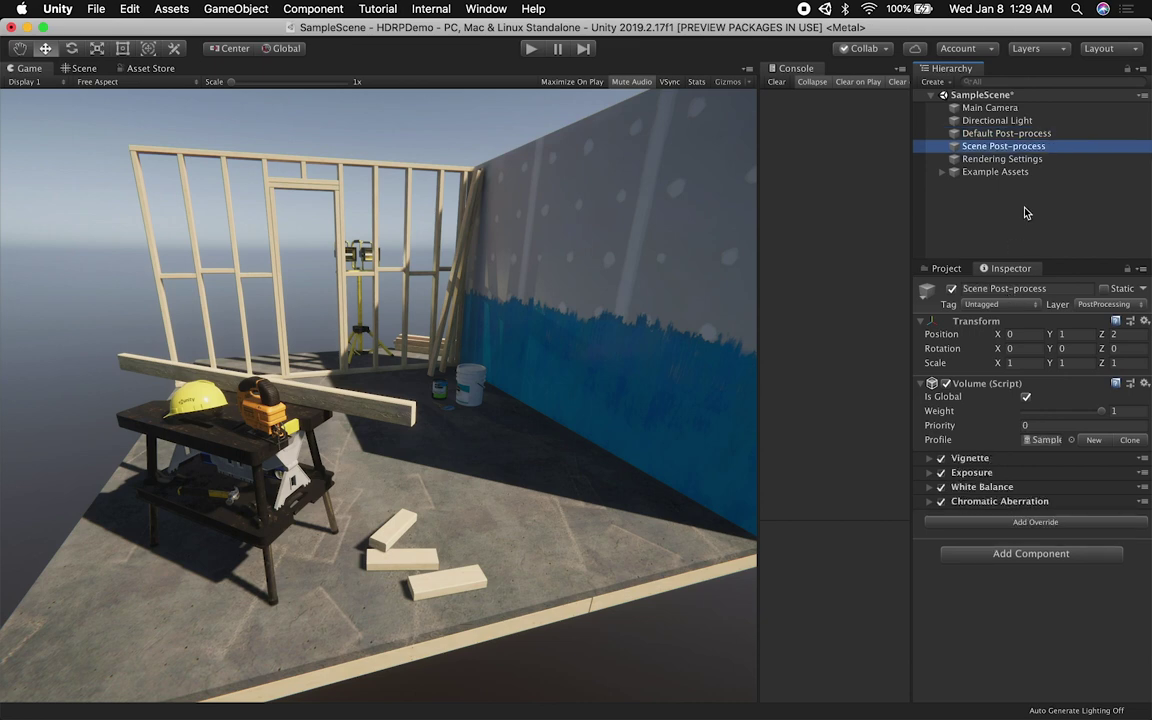
- Test the Weight of the Scene Post-process volume, leaving it at 1, and set the Default Post-process volume's Priority to -1
{"action": "left_click_drag", "start_coordinate": [1087, 409], "coordinate": [1120, 411]}
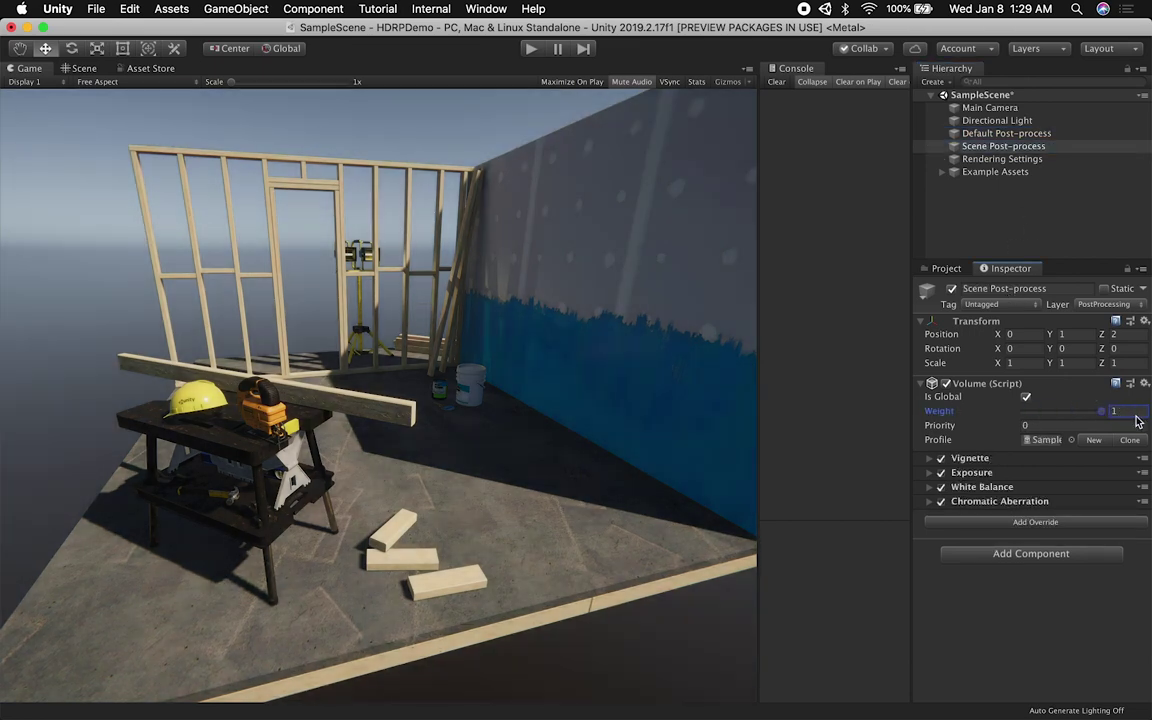
{"action": "left_click", "coordinate": [1025, 136]}
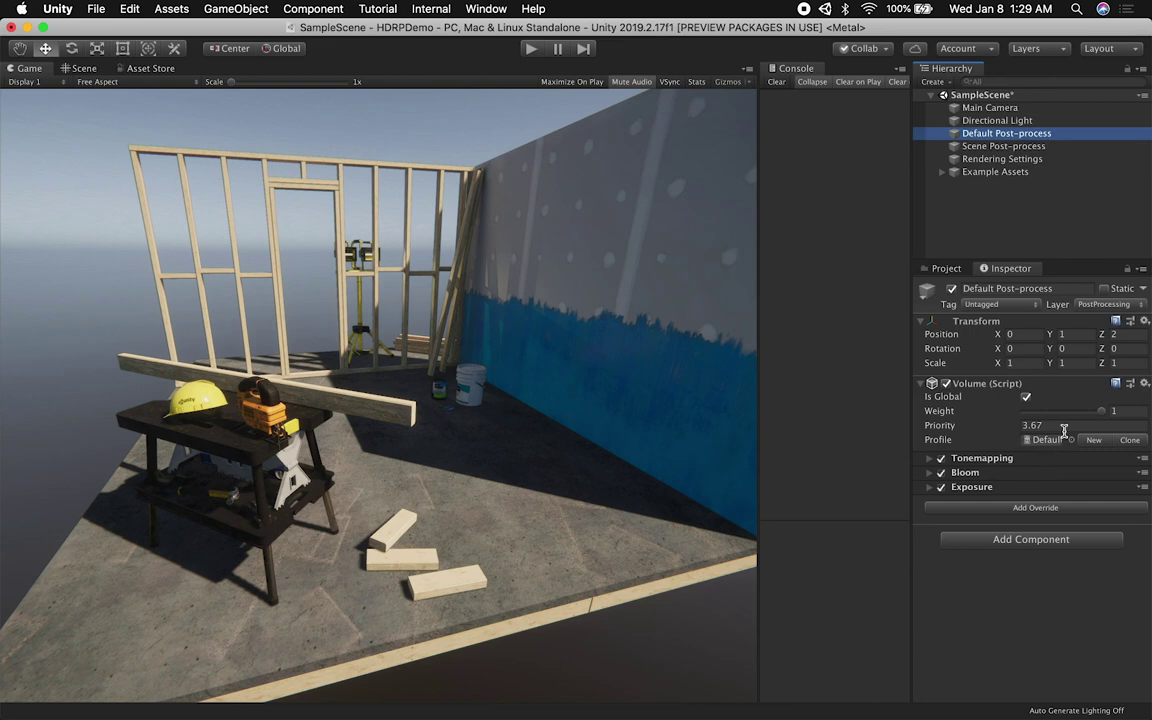
{"action": "left_click", "coordinate": [1066, 427]}
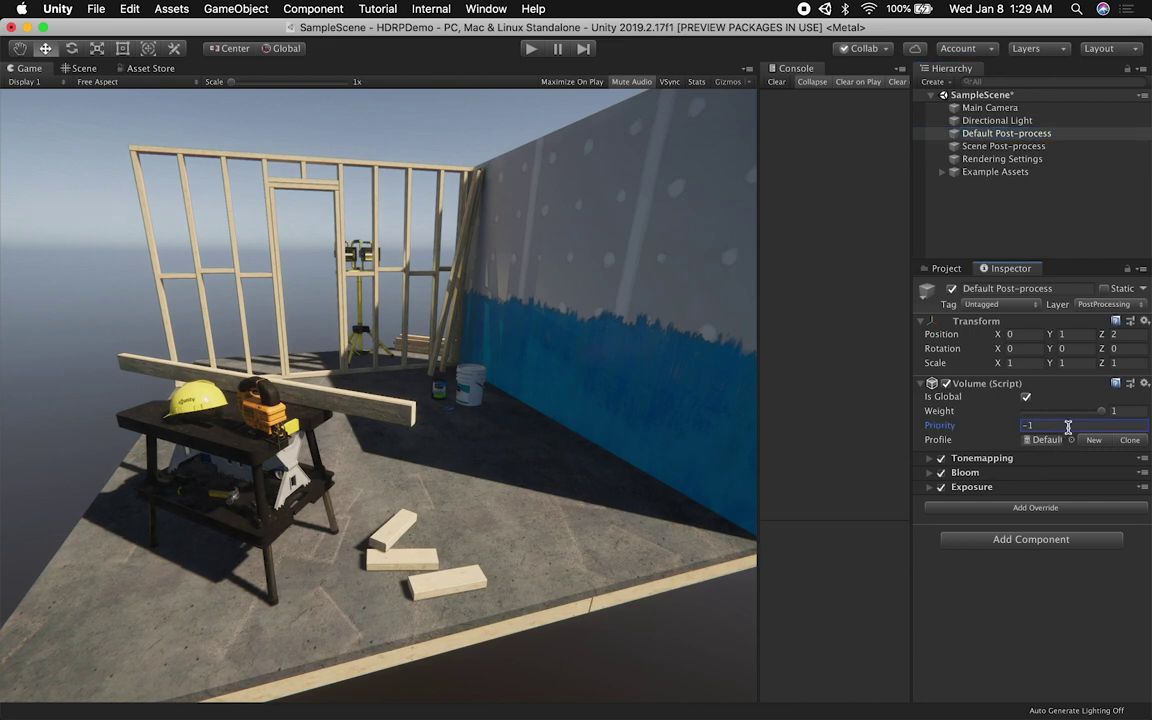
- On the Scene Post-process volume's Vignette override, compare it off and on, try Intensity 0, restore 0.25, and enable the Center override
{"action": "left_click", "coordinate": [1004, 147]}
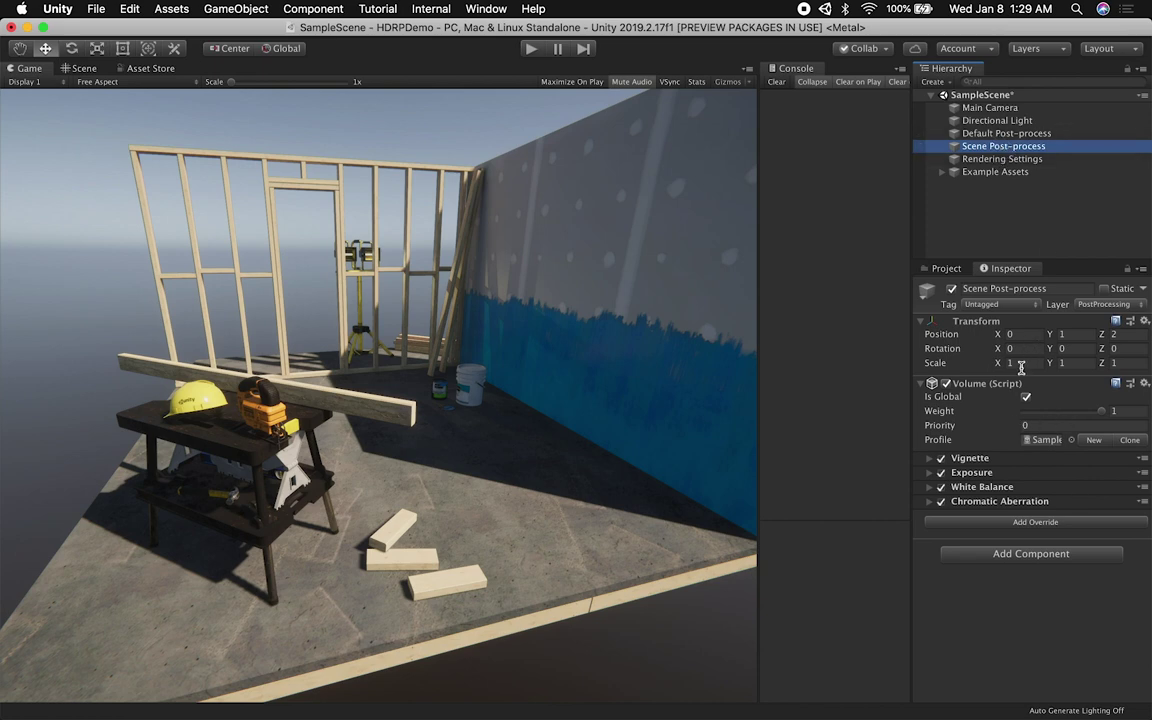
{"action": "left_click", "coordinate": [970, 458]}
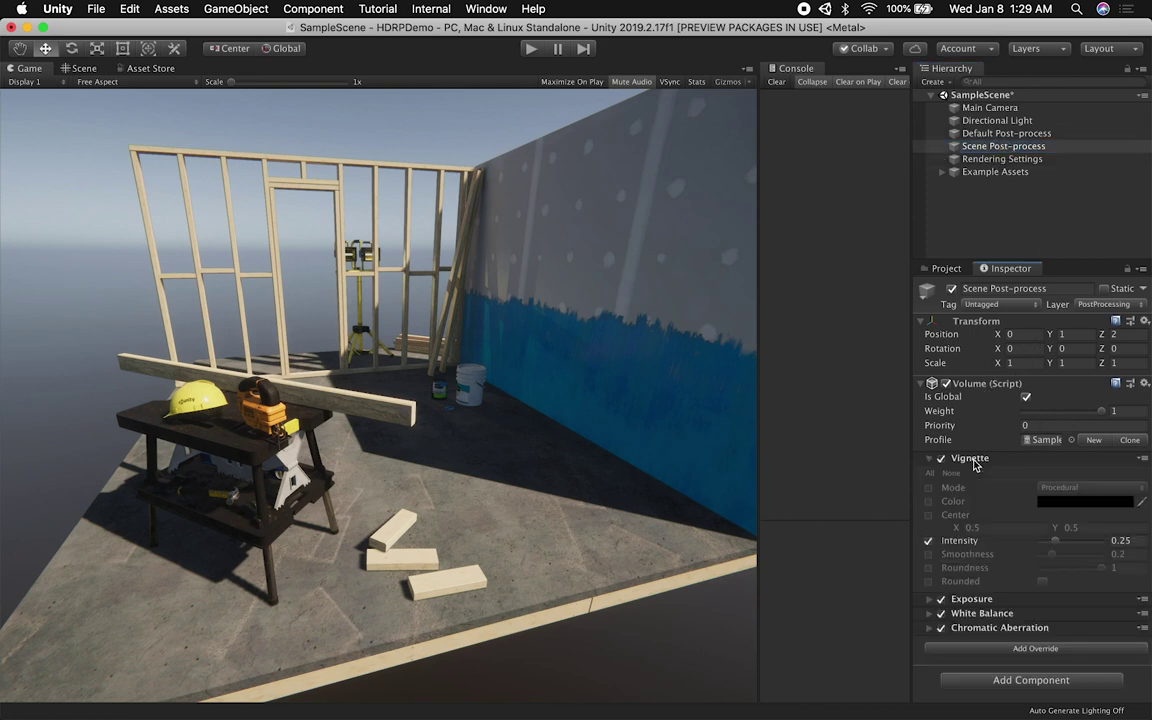
{"action": "left_click", "coordinate": [940, 458]}
{"action": "left_click", "coordinate": [940, 458]}
{"action": "left_click_drag", "start_coordinate": [1056, 541], "coordinate": [1031, 550]}
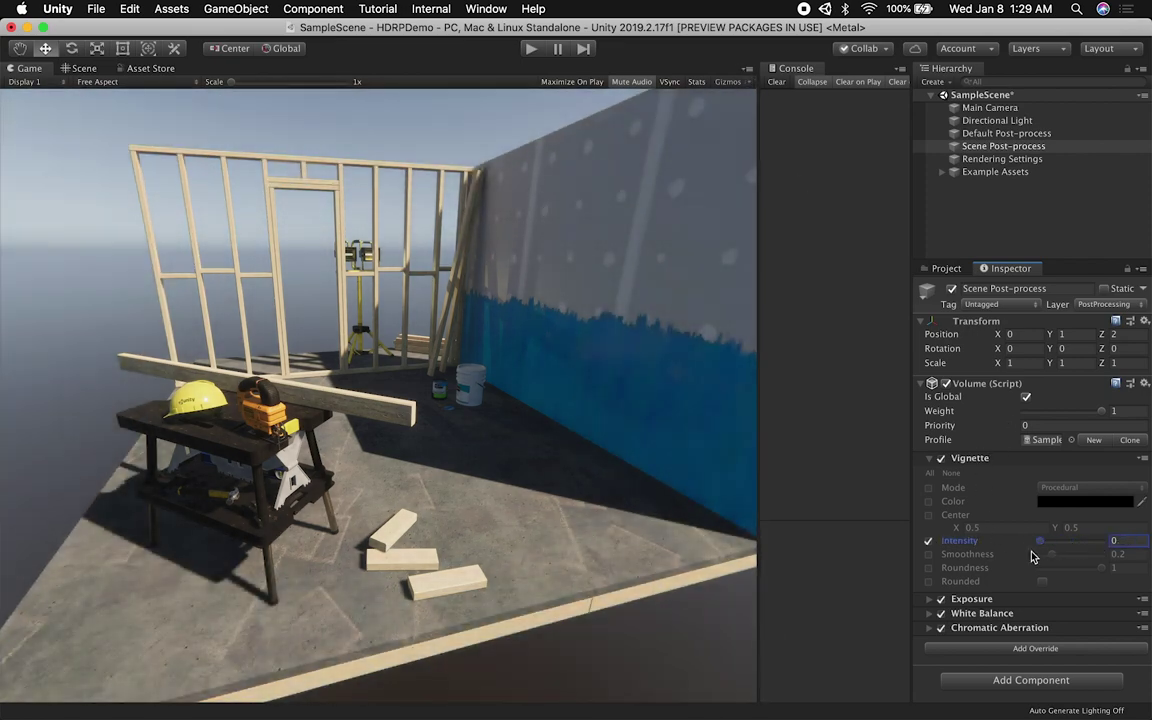
{"action": "left_click", "coordinate": [928, 514]}
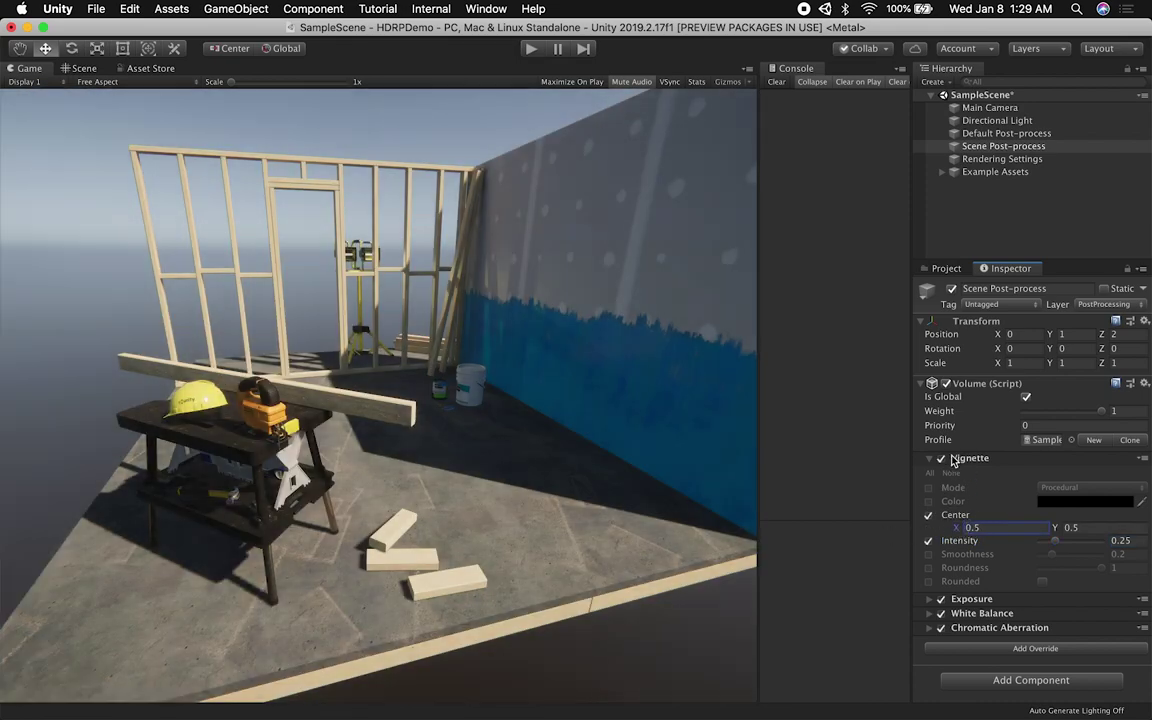
{"action": "left_click", "coordinate": [966, 458]}
- Try an Exposure Compensation of 2.58 on the Scene Post-process volume and restore it to 0.5
{"action": "left_click", "coordinate": [964, 472]}
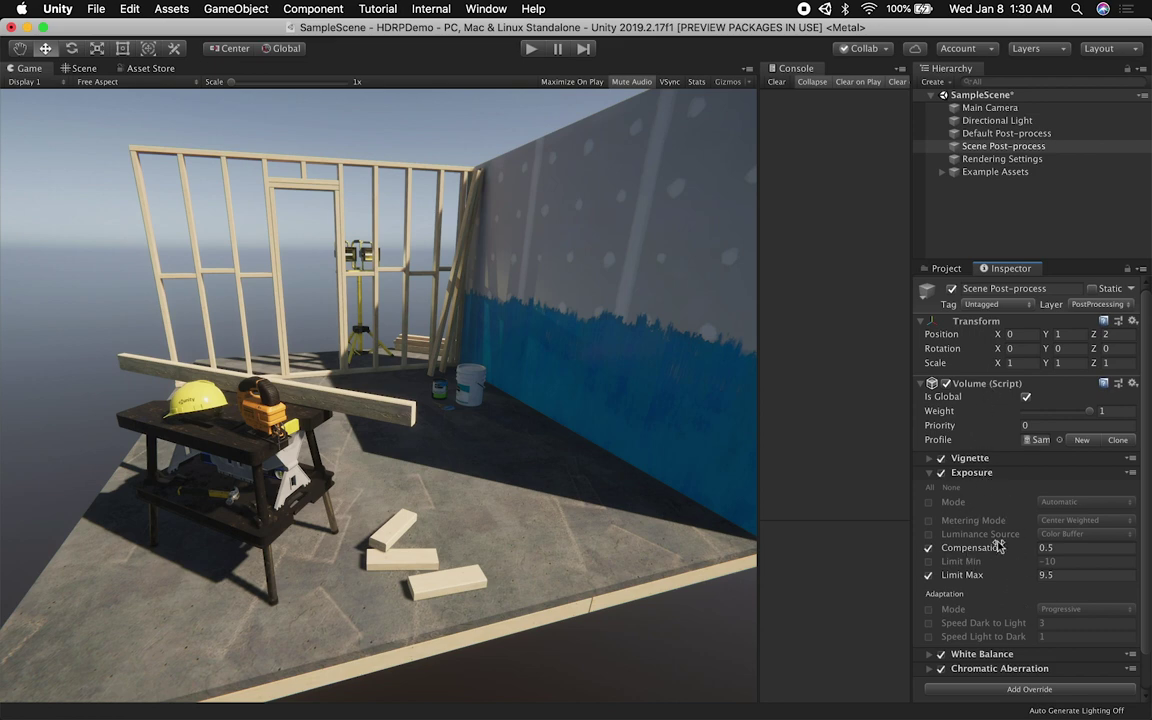
{"action": "left_click_drag", "start_coordinate": [955, 548], "coordinate": [1021, 548]}
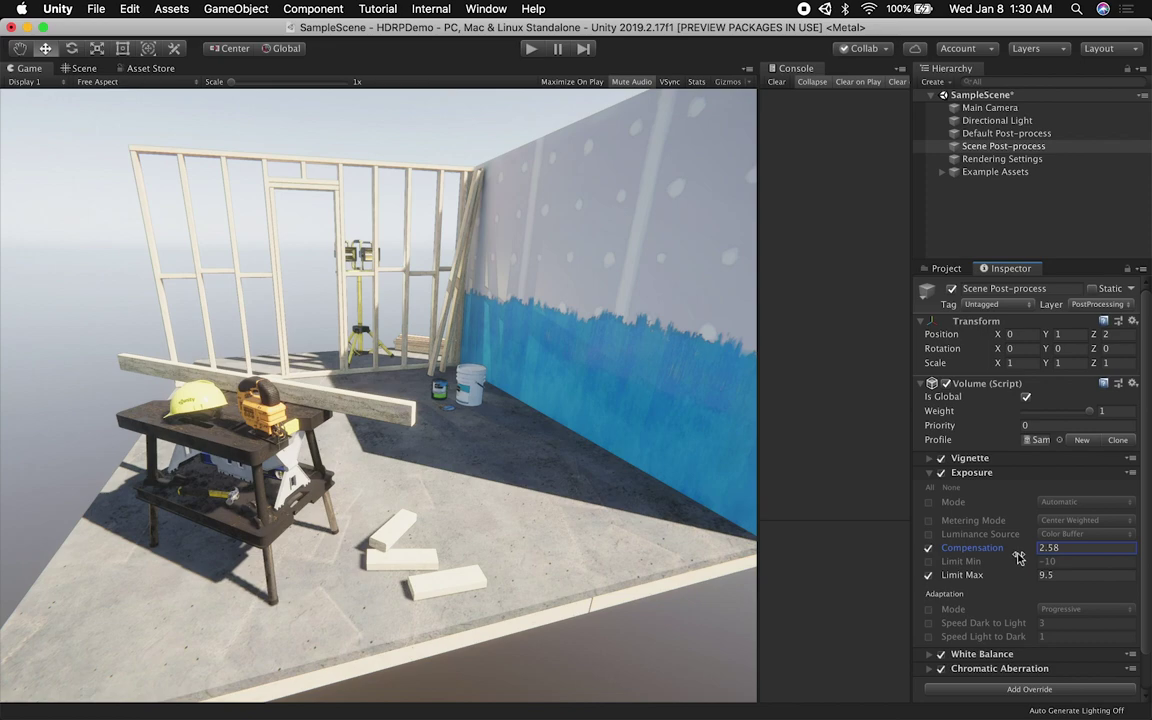
{"action": "left_click", "coordinate": [968, 575]}
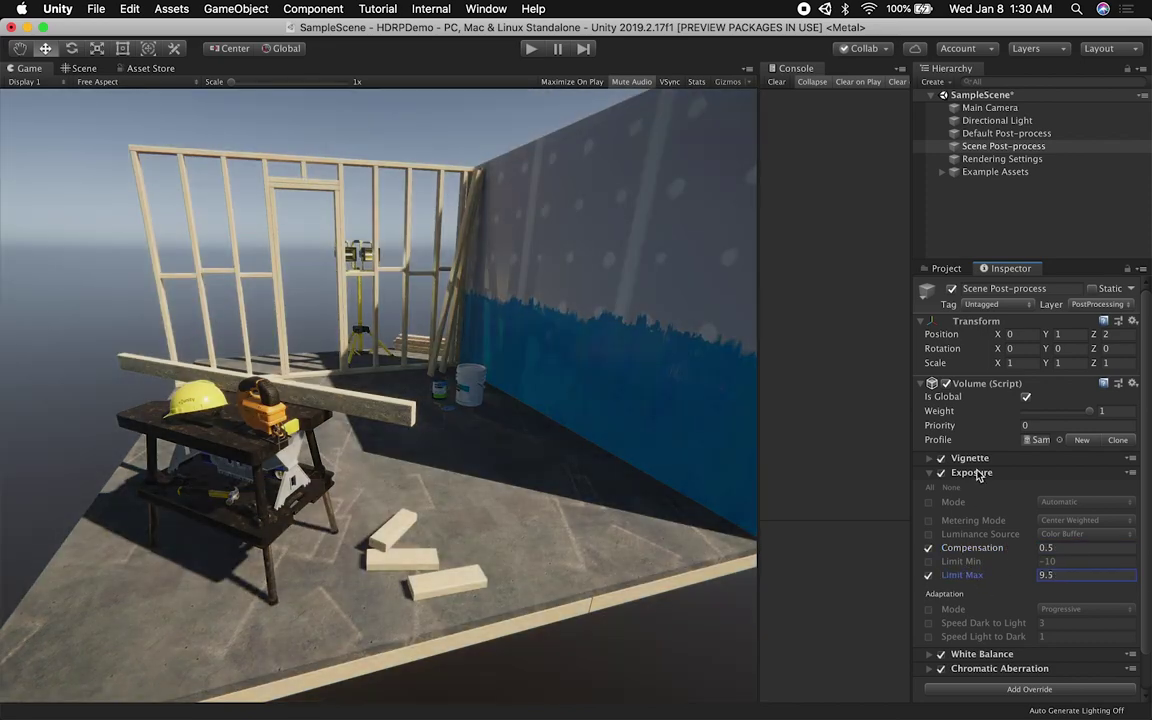
{"action": "left_click", "coordinate": [975, 473]}
- Try different White Balance Temperature and Tint values on the Scene Post-process volume, undoing each and disabling the Tint override again
{"action": "left_click", "coordinate": [980, 487]}
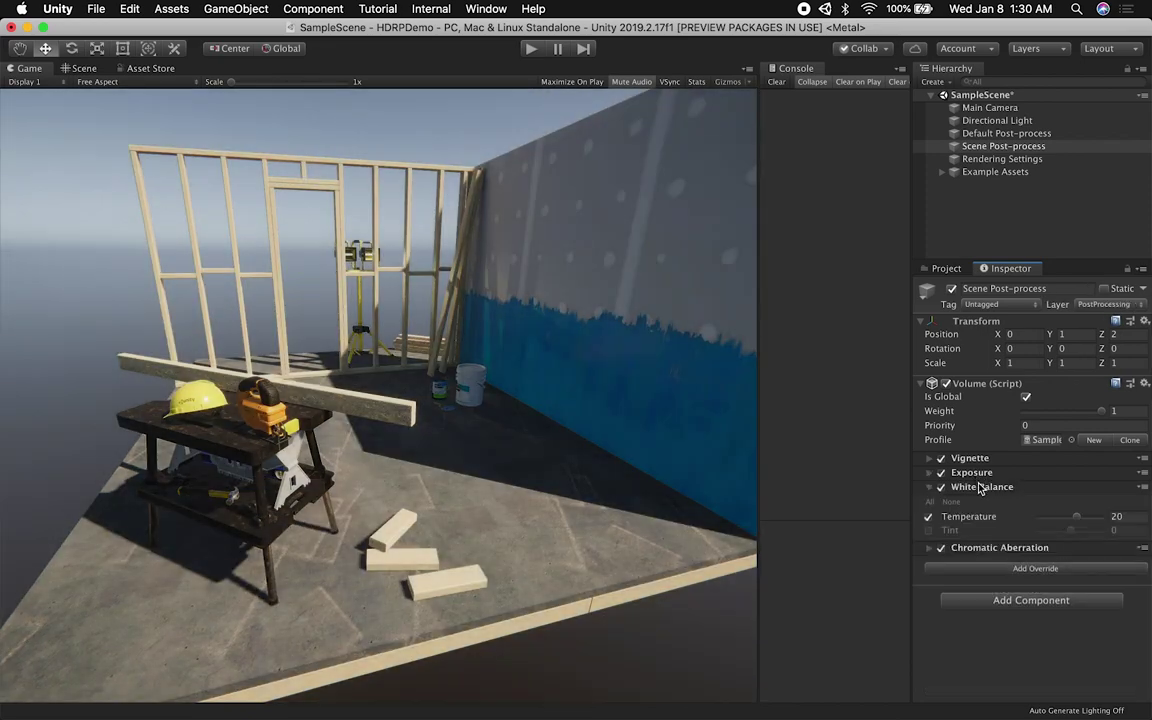
{"action": "left_click_drag", "start_coordinate": [1041, 511], "coordinate": [1068, 529]}
{"action": "key", "text": "super+z"}
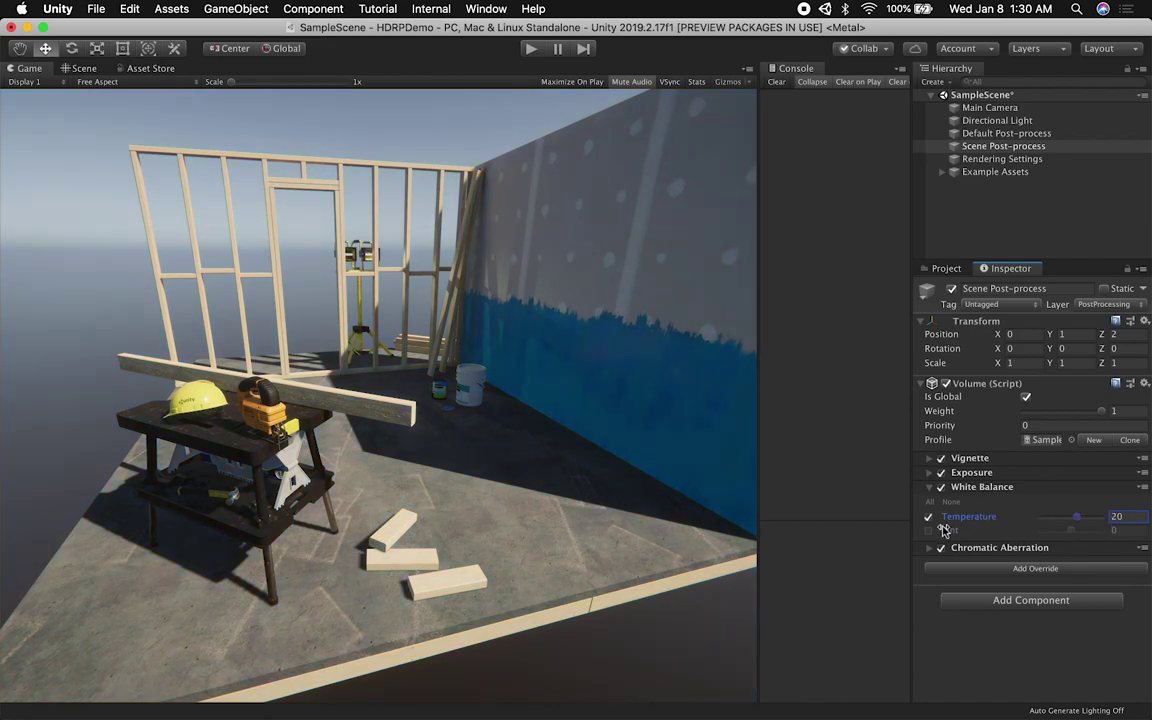
{"action": "left_click", "coordinate": [928, 530]}
{"action": "left_click_drag", "start_coordinate": [1071, 530], "coordinate": [1047, 532]}
{"action": "key", "text": "super+z"}
{"action": "left_click", "coordinate": [930, 532]}
- Try a different Chromatic Aberration Intensity on the Scene Post-process volume, return it to 0.05, and collapse the overrides
{"action": "left_click", "coordinate": [963, 552]}
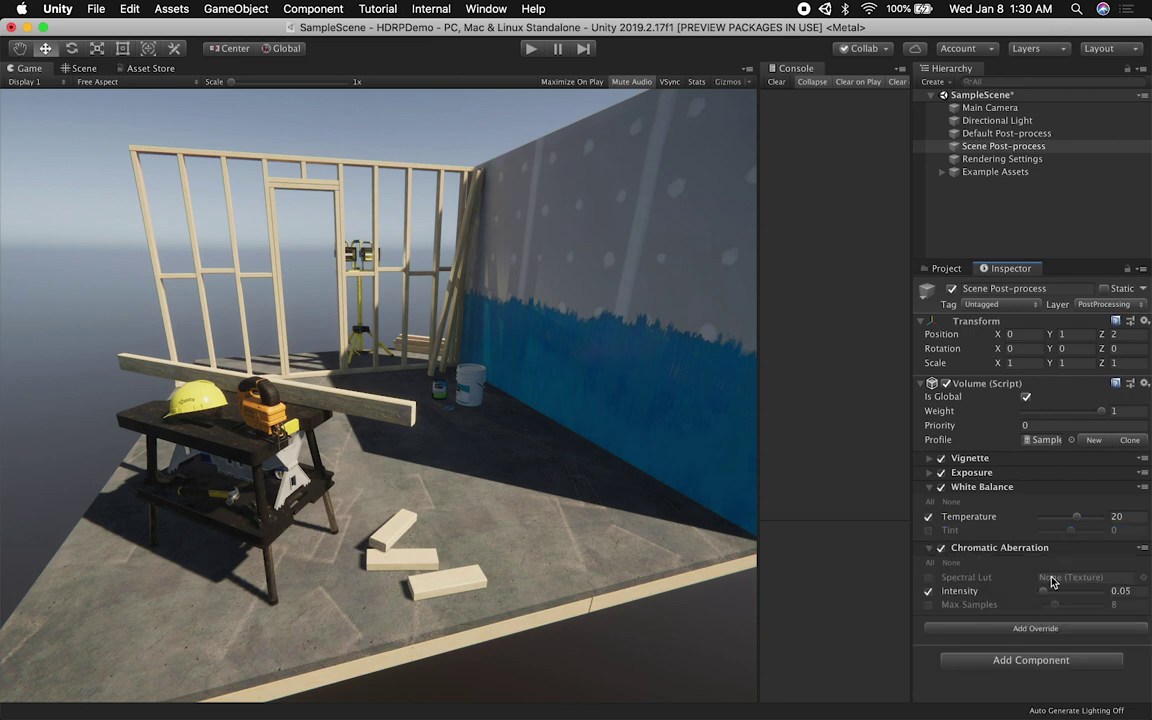
{"action": "mouse_move", "coordinate": [1046, 592]}
{"action": "left_mouse_down"}
{"action": "mouse_move", "coordinate": [1102, 600]}
{"action": "mouse_move", "coordinate": [1043, 592]}
{"action": "left_mouse_up"}
{"action": "left_click", "coordinate": [982, 488]}
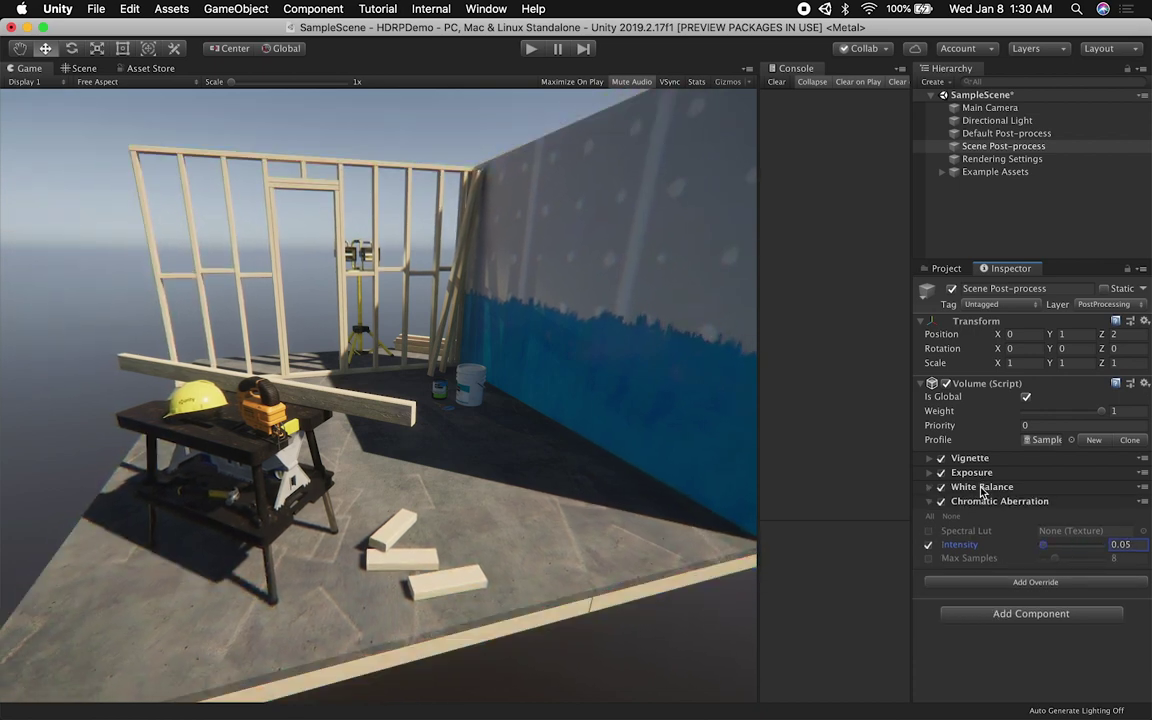
{"action": "left_click", "coordinate": [990, 503]}
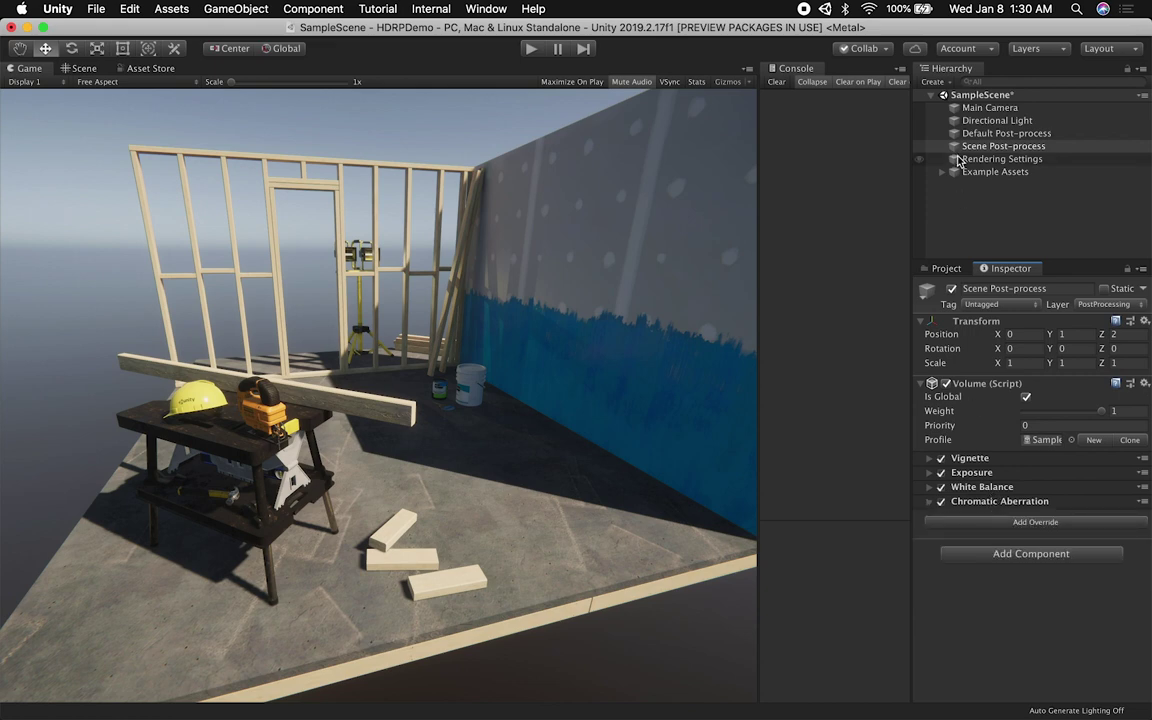
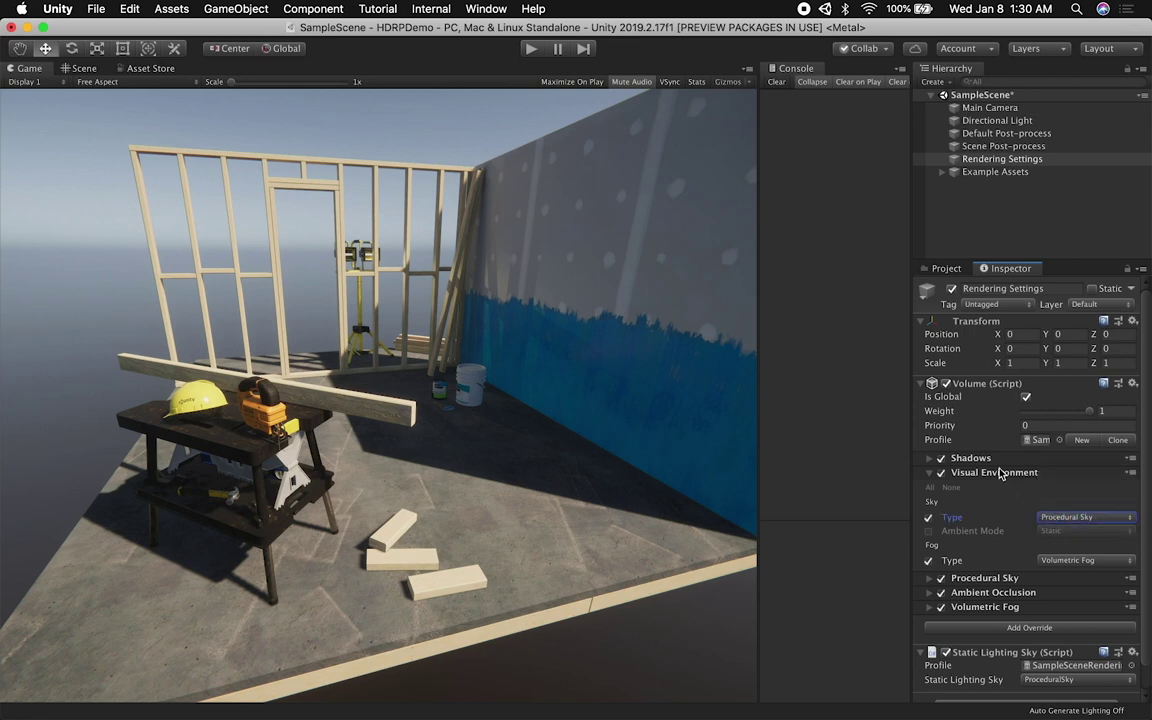
- Review the sky Type options in the Visual Environment override of Rendering Settings, keeping Procedural Sky
{"action": "left_click", "coordinate": [1000, 473]}
{"action": "left_click", "coordinate": [1000, 473]}
{"action": "left_click", "coordinate": [1079, 519]}
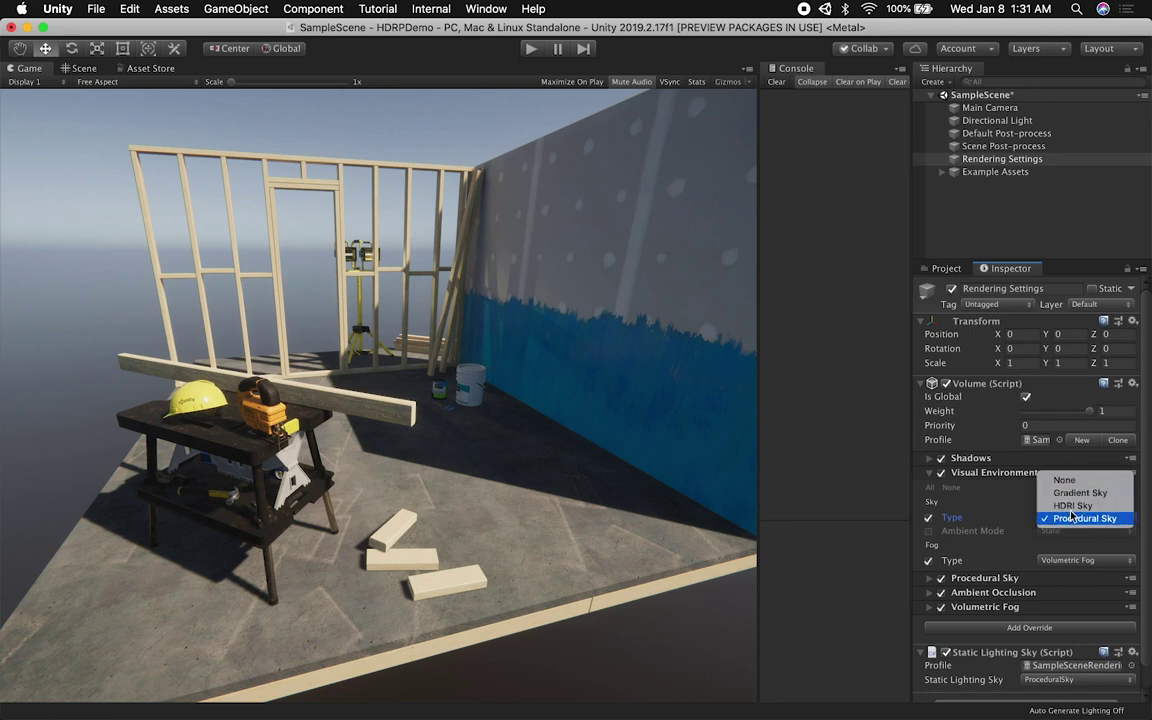
{"action": "left_click", "coordinate": [1078, 518]}
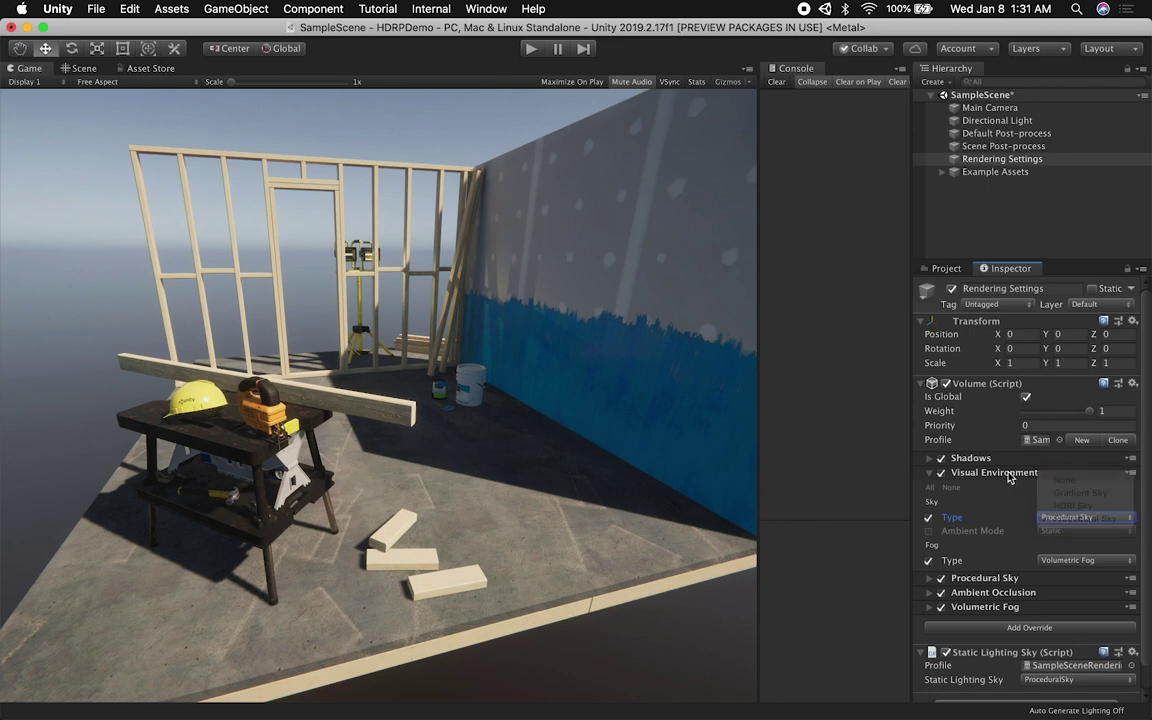
{"action": "left_click", "coordinate": [1024, 474]}
- Enable the Sun Disk in the Procedural Sky override and view the sun from below the floor in the Scene view
{"action": "left_click", "coordinate": [1026, 488]}
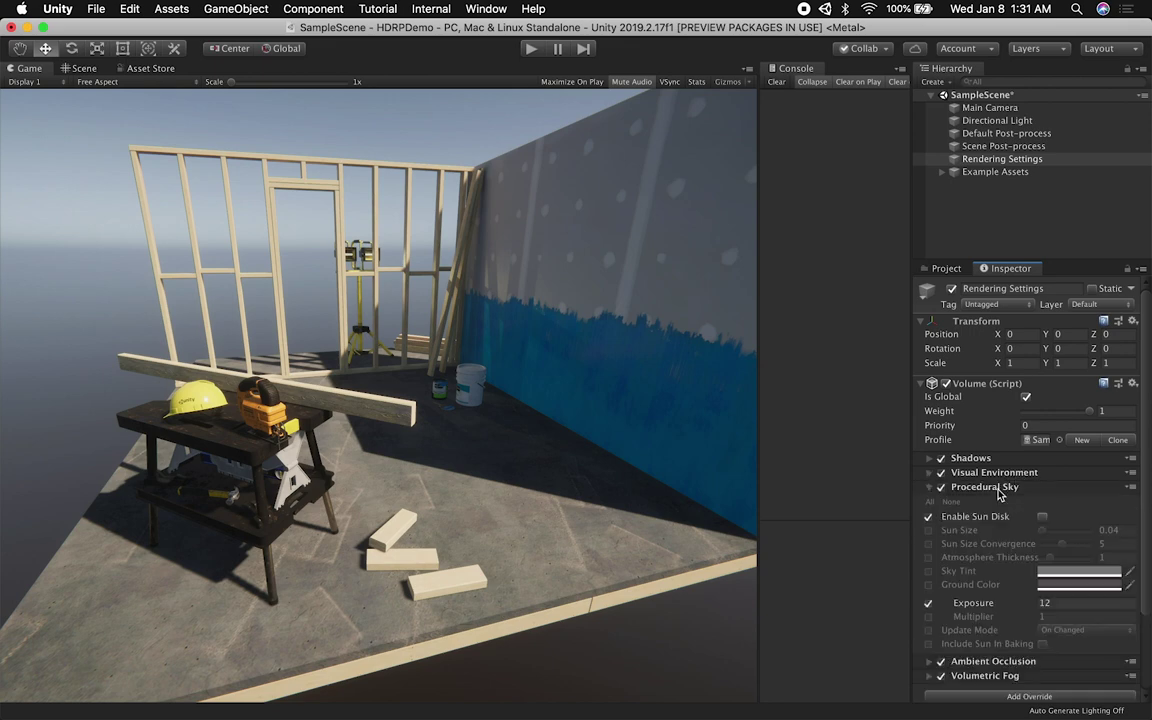
{"action": "left_click", "coordinate": [1042, 517]}
{"action": "left_click", "coordinate": [85, 69]}
{"action": "left_click_drag", "start_coordinate": [400, 380], "coordinate": [421, 174], "text": "alt"}
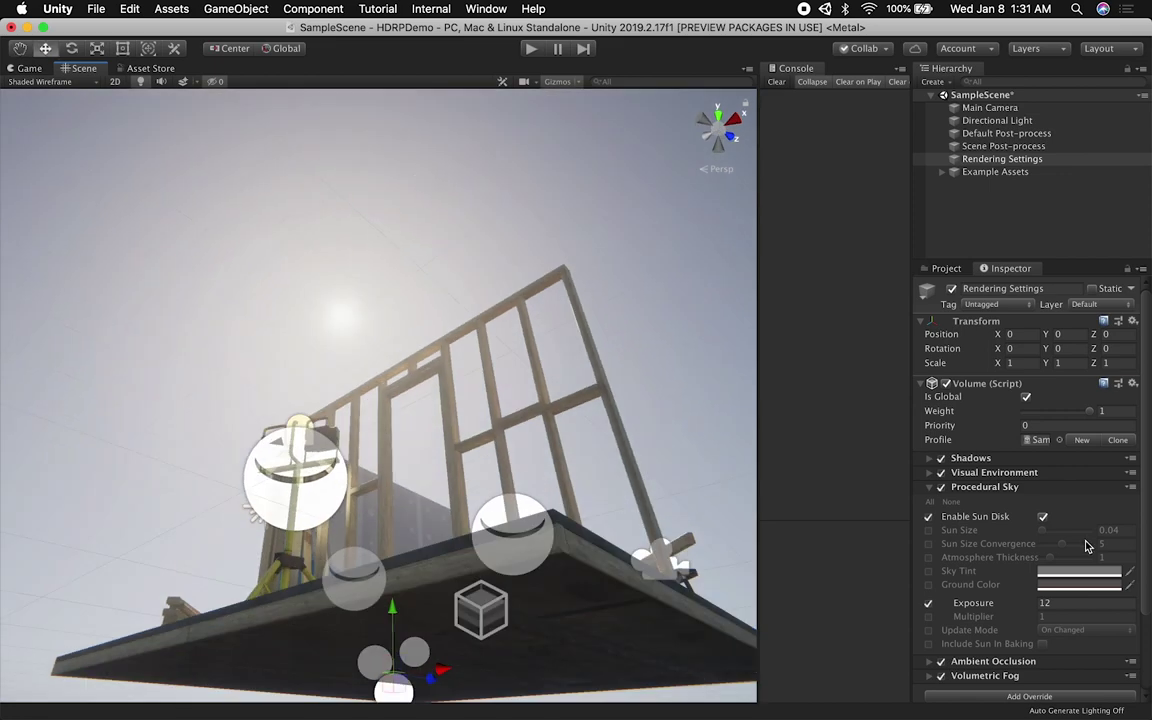
{"action": "left_click", "coordinate": [1042, 517]}
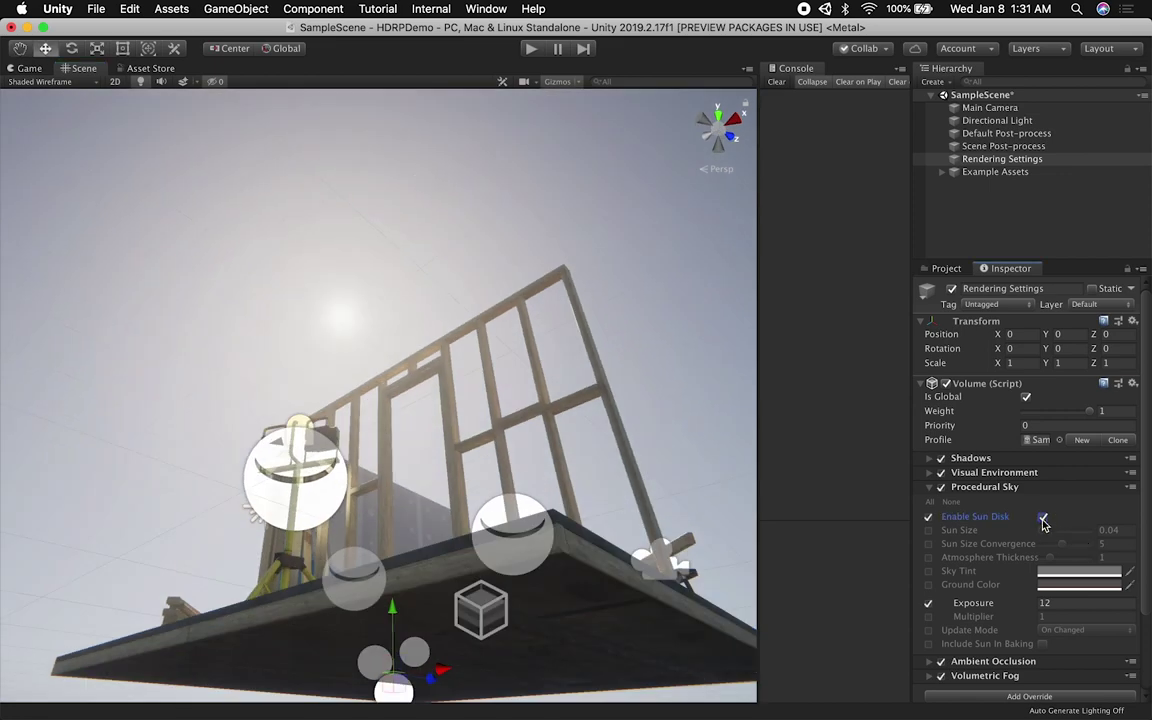
- Enable the Sun Size and Sun Size Convergence overrides of the Procedural Sky and set them to 0.96 and 10
{"action": "left_click", "coordinate": [928, 530]}
{"action": "left_click_drag", "start_coordinate": [1052, 531], "coordinate": [1094, 537]}
{"action": "left_click", "coordinate": [928, 544]}
{"action": "left_click_drag", "start_coordinate": [1063, 546], "coordinate": [1123, 552]}
{"action": "left_click_drag", "start_coordinate": [689, 411], "coordinate": [430, 478], "text": "alt"}
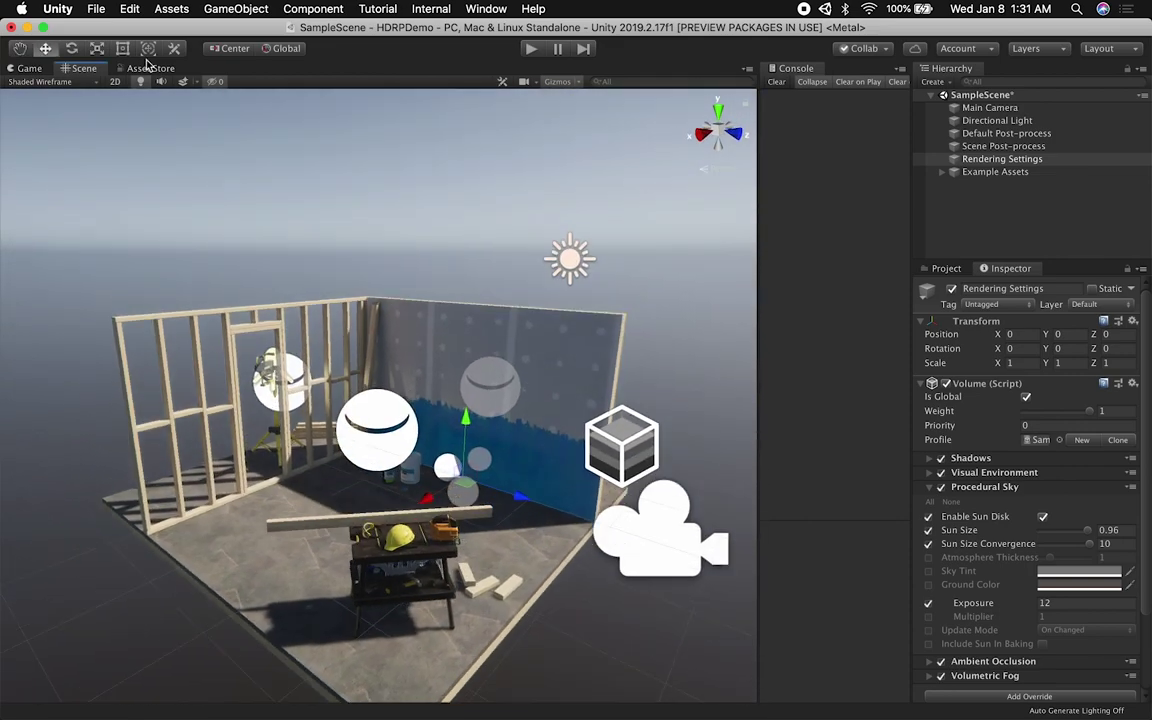
- In the Game view, try a Procedural Sky Sun Size of 0.6 and Exposure of 19.17, and restore them to 0.96 and 12
{"action": "left_click", "coordinate": [30, 68]}
{"action": "mouse_move", "coordinate": [1085, 531]}
{"action": "left_mouse_down"}
{"action": "mouse_move", "coordinate": [1035, 543]}
{"action": "mouse_move", "coordinate": [1072, 542]}
{"action": "left_mouse_up"}
{"action": "left_click_drag", "start_coordinate": [998, 603], "coordinate": [1043, 603]}
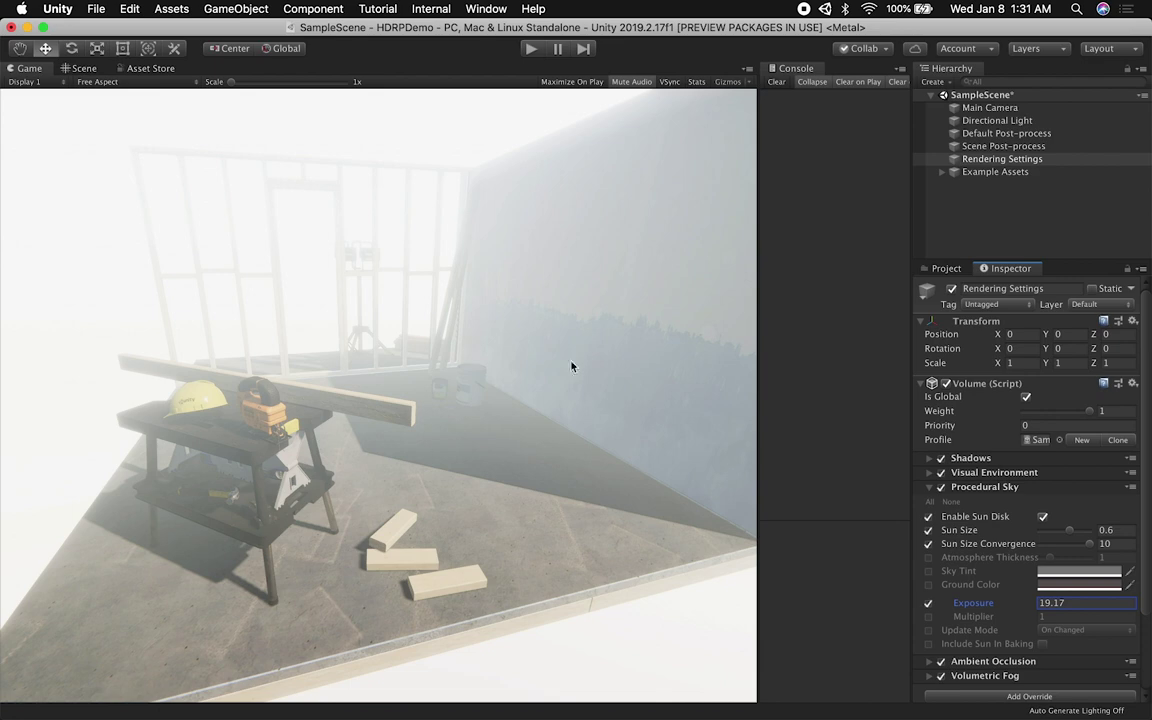
{"action": "type", "text": "12"}
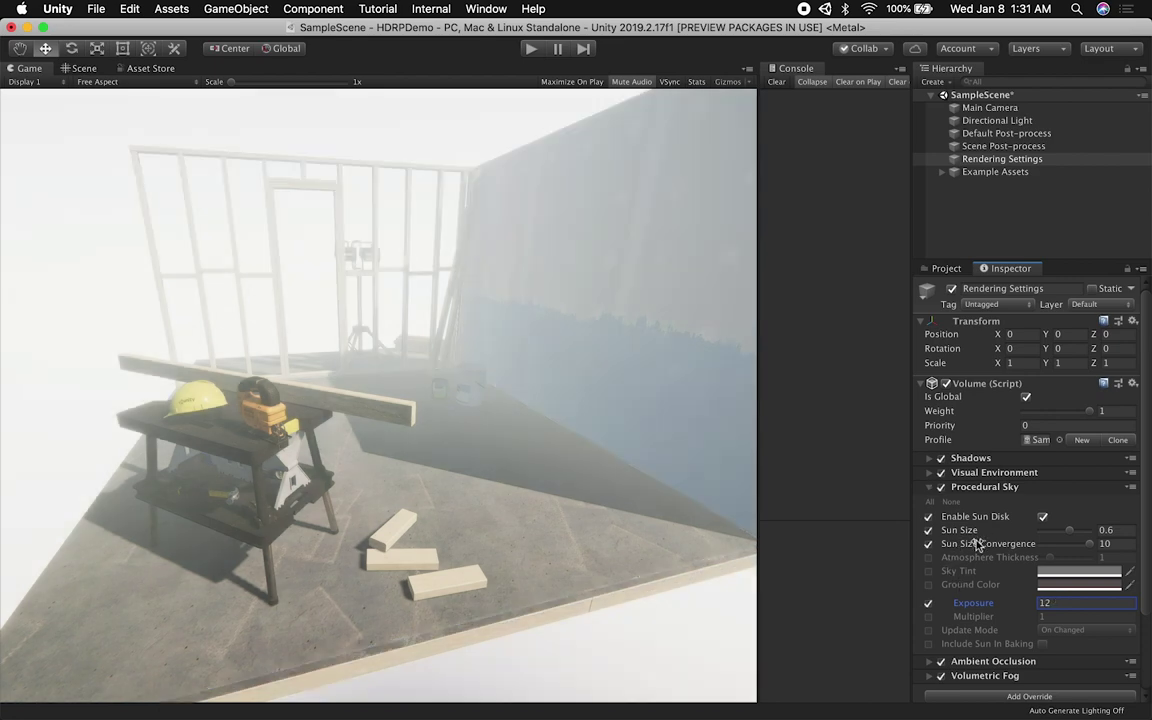
{"action": "left_click", "coordinate": [975, 488]}
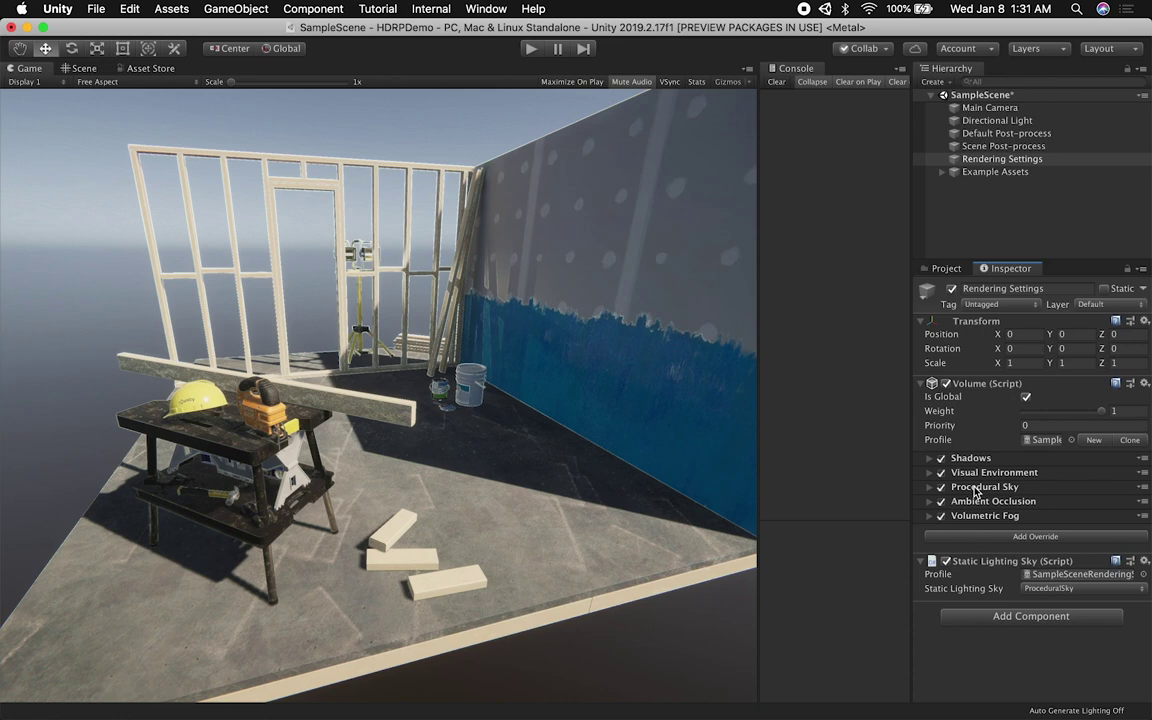
{"action": "left_click", "coordinate": [975, 488]}
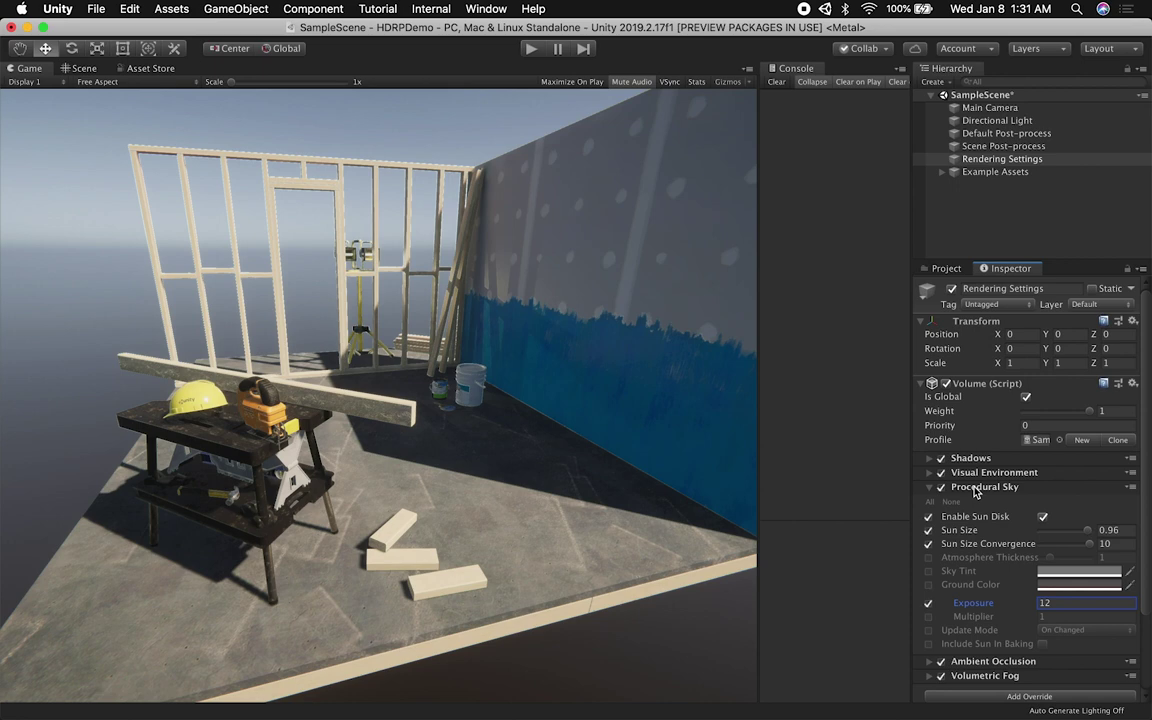
{"action": "left_click", "coordinate": [975, 488]}
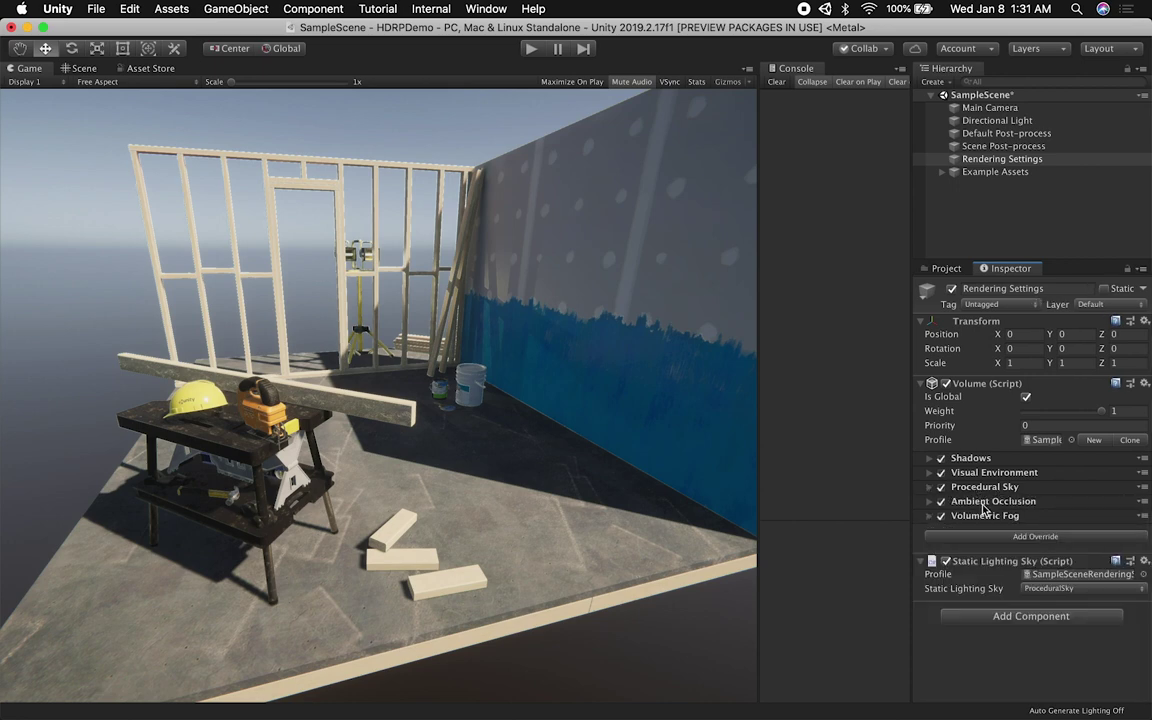
- Compare the render with the Ambient Occlusion override off and on, and test its Intensity, returning it to 0.5
{"action": "left_click", "coordinate": [945, 505]}
{"action": "left_click", "coordinate": [945, 505]}
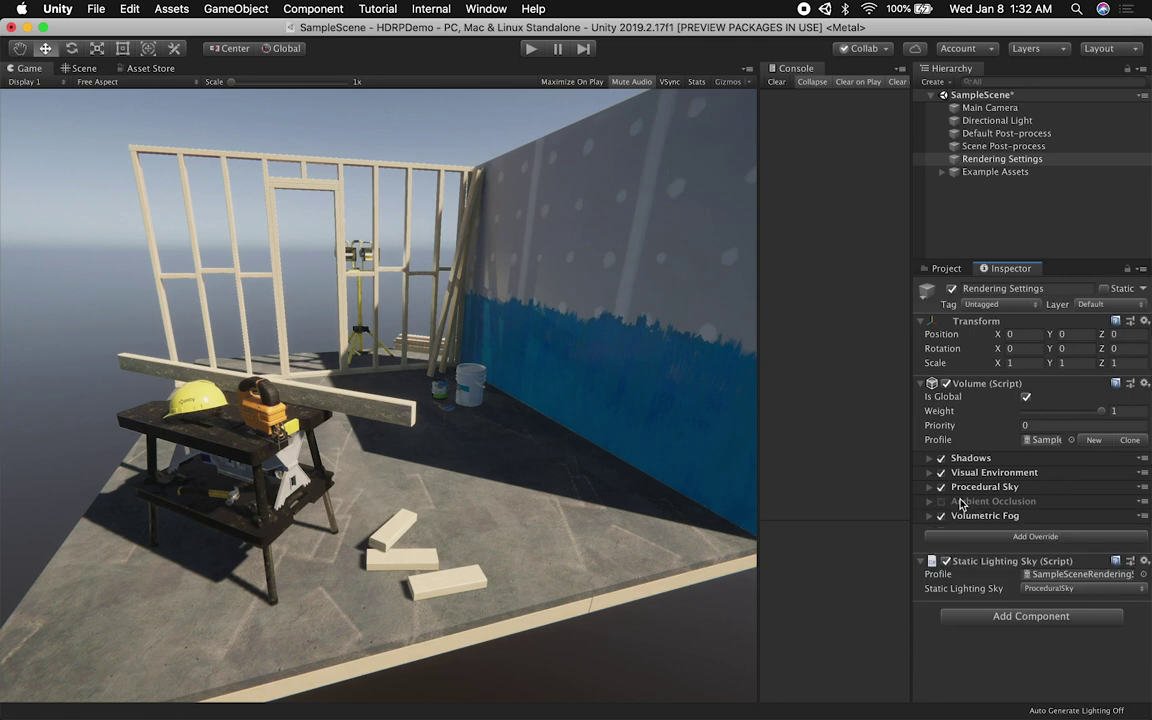
{"action": "left_click", "coordinate": [945, 505]}
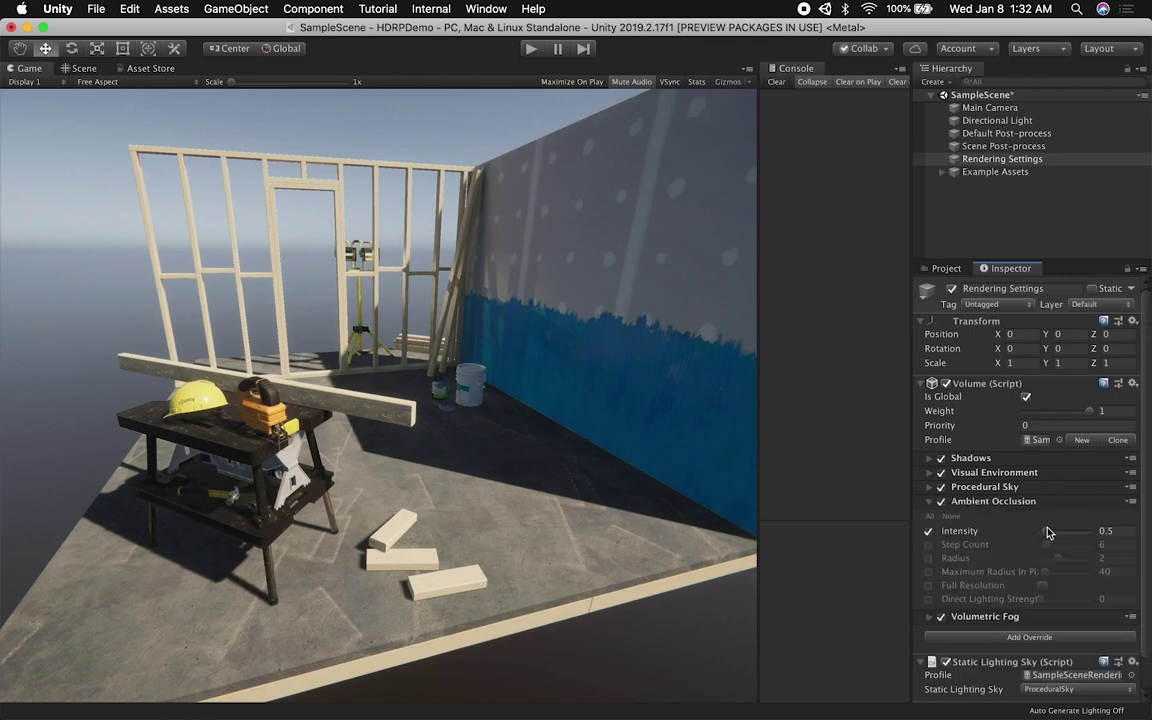
{"action": "mouse_move", "coordinate": [1042, 531]}
{"action": "left_mouse_down"}
{"action": "mouse_move", "coordinate": [1093, 533]}
{"action": "mouse_move", "coordinate": [1046, 533]}
{"action": "left_mouse_up"}
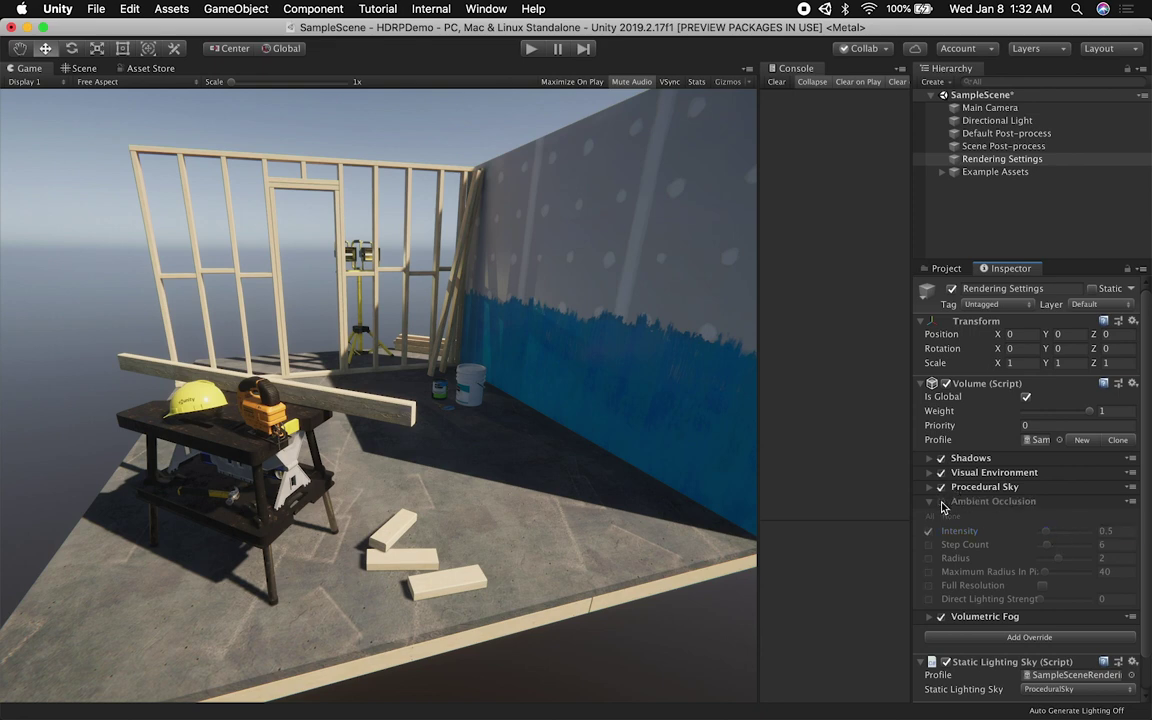
- Inspect the ambient occlusion around the walls and floor in the Scene view, trying an Intensity of 2.18 and undoing it
{"action": "left_click", "coordinate": [80, 68]}
{"action": "left_click_drag", "start_coordinate": [425, 375], "coordinate": [401, 397], "text": "alt"}
{"action": "scroll", "coordinate": [481, 357], "scroll_direction": "up", "scroll_amount": 5}
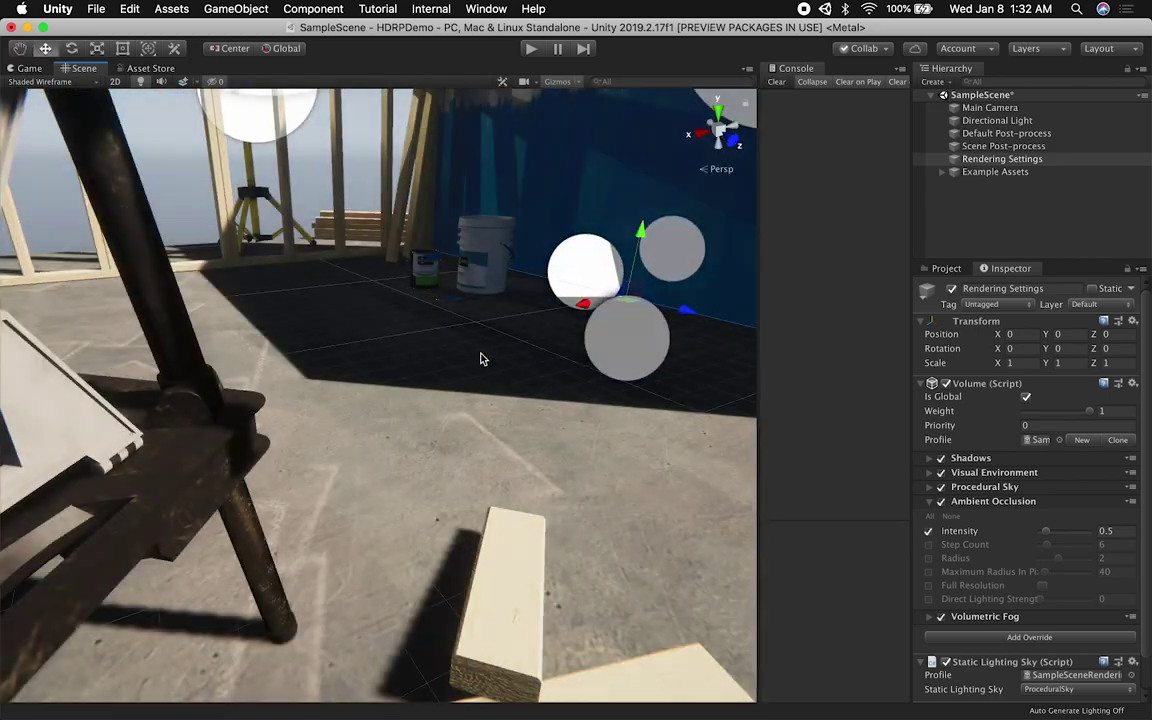
{"action": "scroll", "coordinate": [481, 357], "scroll_direction": "down", "scroll_amount": 2}
{"action": "scroll", "coordinate": [377, 392], "scroll_direction": "up", "scroll_amount": 2}
{"action": "middle_click_drag", "start_coordinate": [377, 392], "coordinate": [367, 395]}
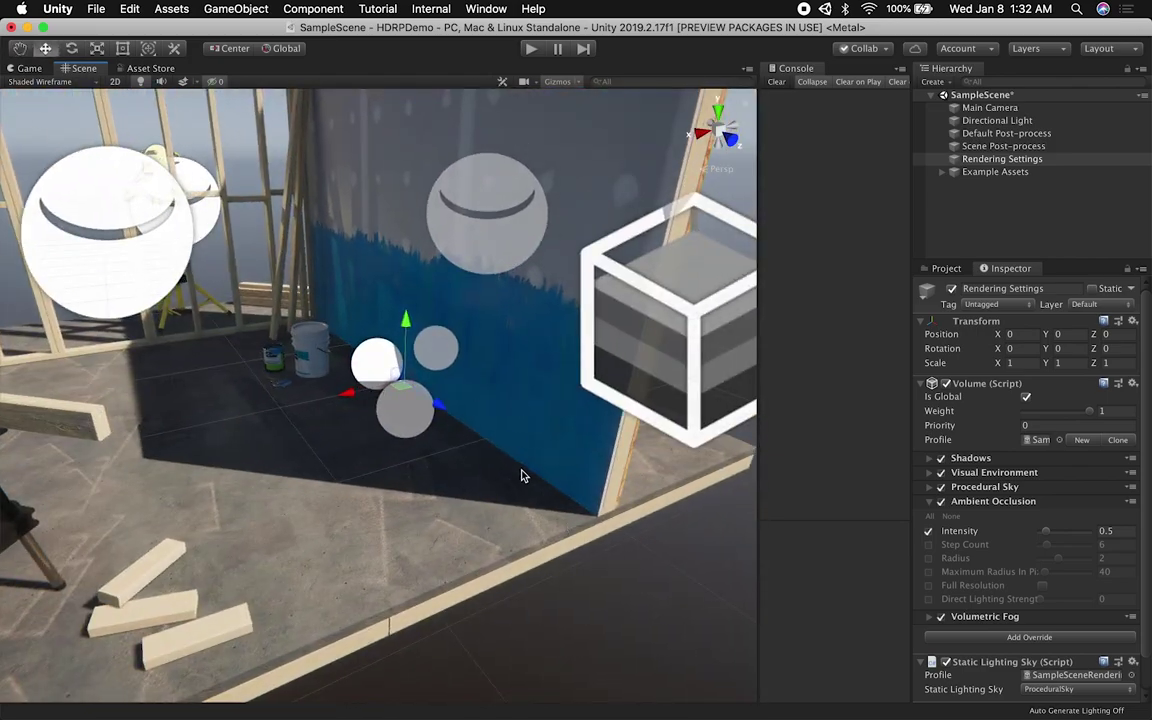
{"action": "left_click_drag", "start_coordinate": [566, 508], "coordinate": [385, 437], "text": "alt"}
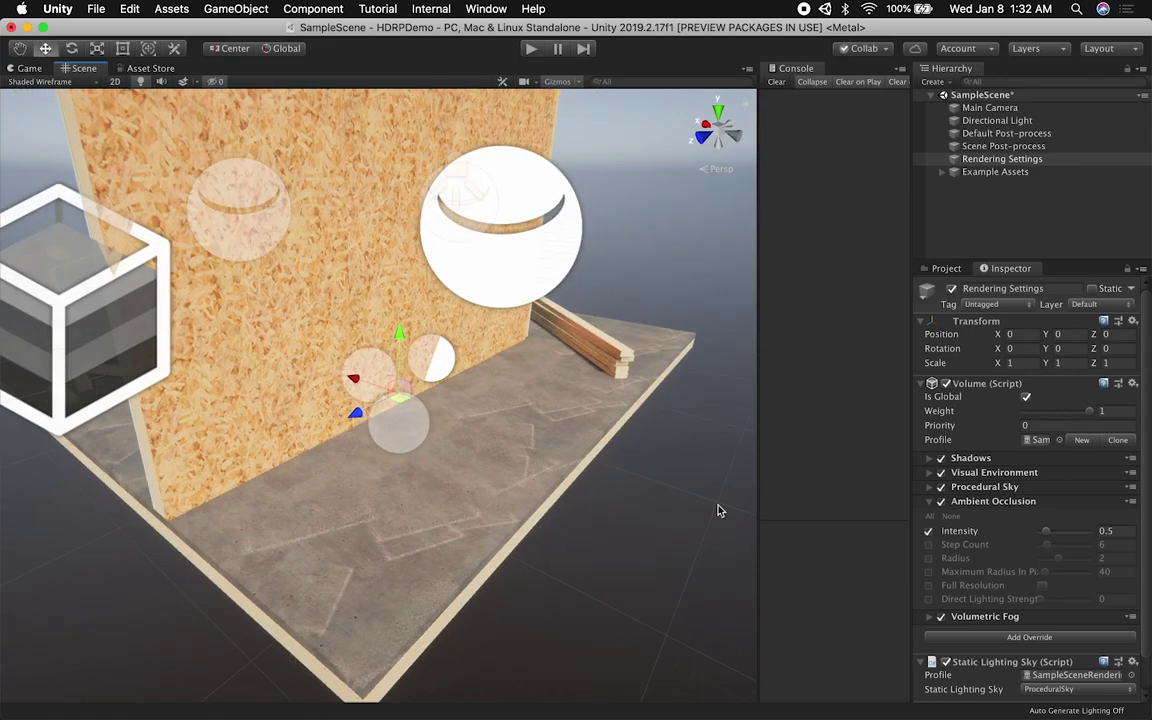
{"action": "mouse_move", "coordinate": [423, 400]}
{"action": "left_mouse_down", "text": "alt"}
{"action": "mouse_move", "coordinate": [298, 468]}
{"action": "mouse_move", "coordinate": [399, 483]}
{"action": "left_mouse_up", "text": "alt"}
{"action": "mouse_move", "coordinate": [1060, 537]}
{"action": "left_mouse_down"}
{"action": "mouse_move", "coordinate": [1080, 535]}
{"action": "mouse_move", "coordinate": [1057, 535]}
{"action": "mouse_move", "coordinate": [1066, 537]}
{"action": "left_mouse_up"}
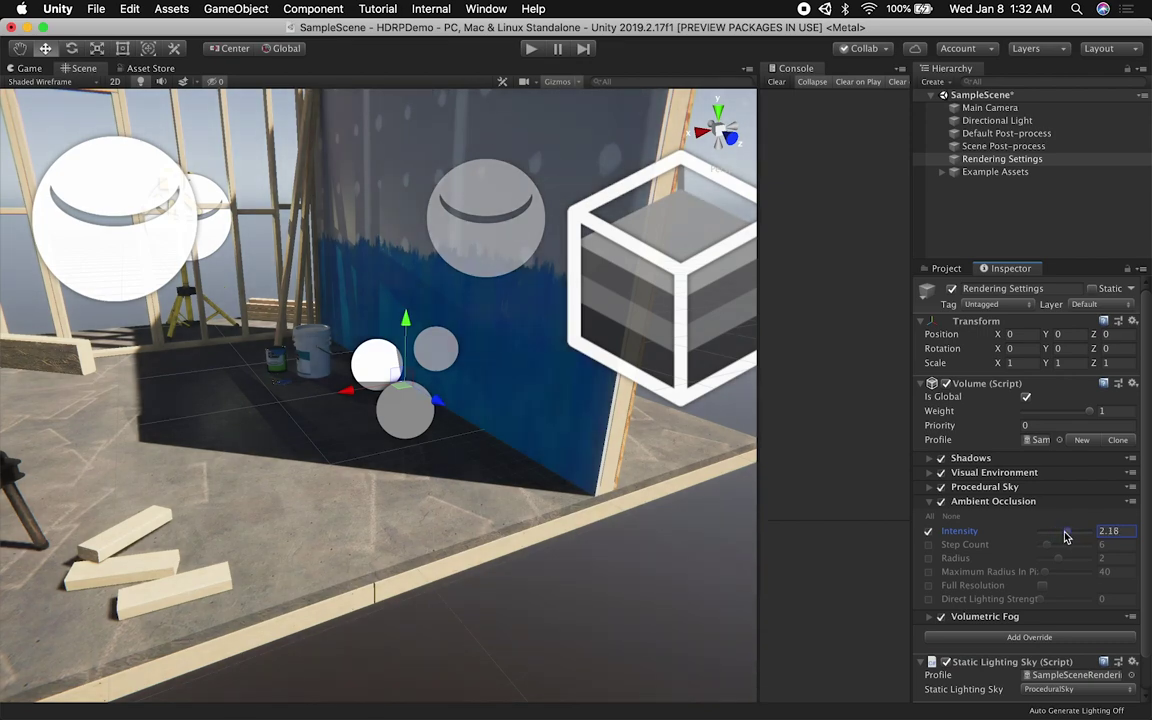
{"action": "key", "text": "super+z"}
{"action": "key", "text": "f"}
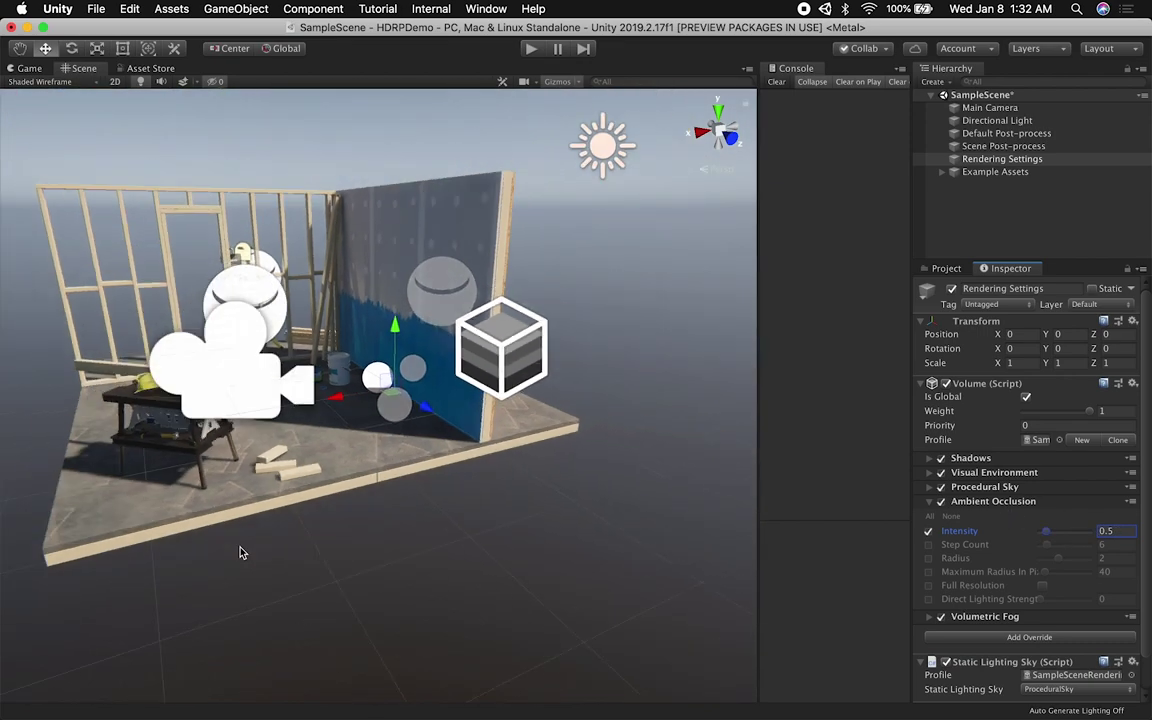
- Expand the Volumetric Fog override in place of Ambient Occlusion and compare the Scene and Game views with the fog off and on
{"action": "left_click", "coordinate": [985, 502]}
{"action": "left_click", "coordinate": [1006, 518]}
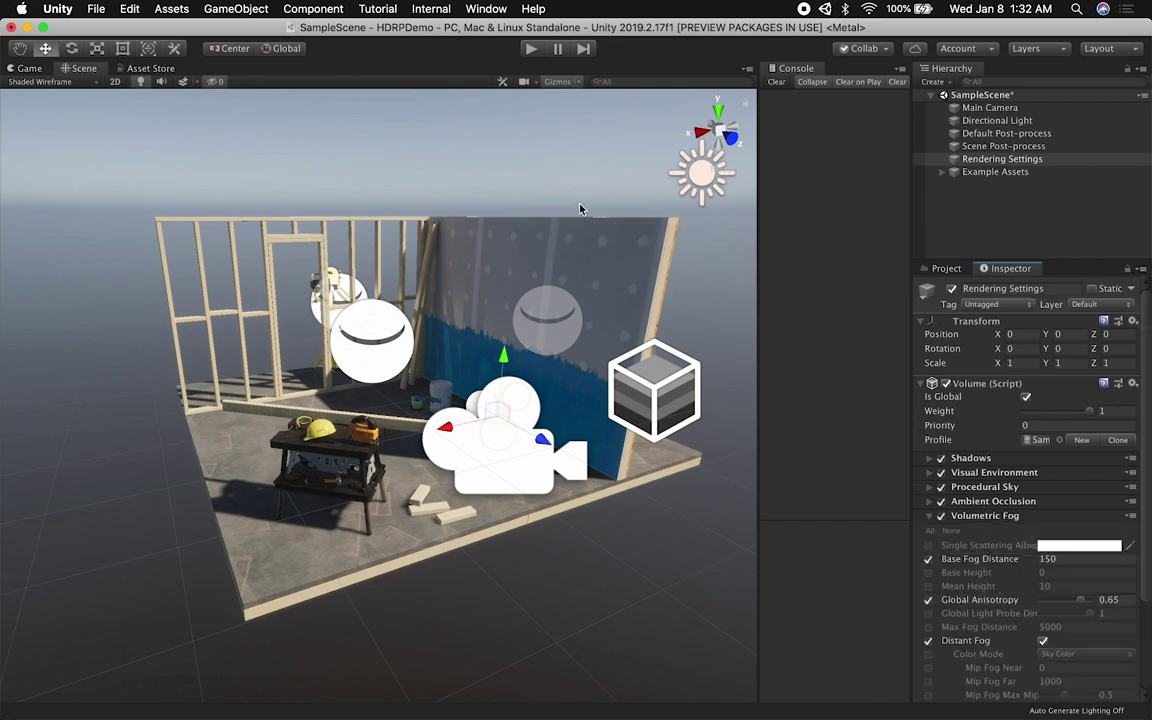
{"action": "scroll", "coordinate": [219, 203], "scroll_direction": "down", "scroll_amount": 5}
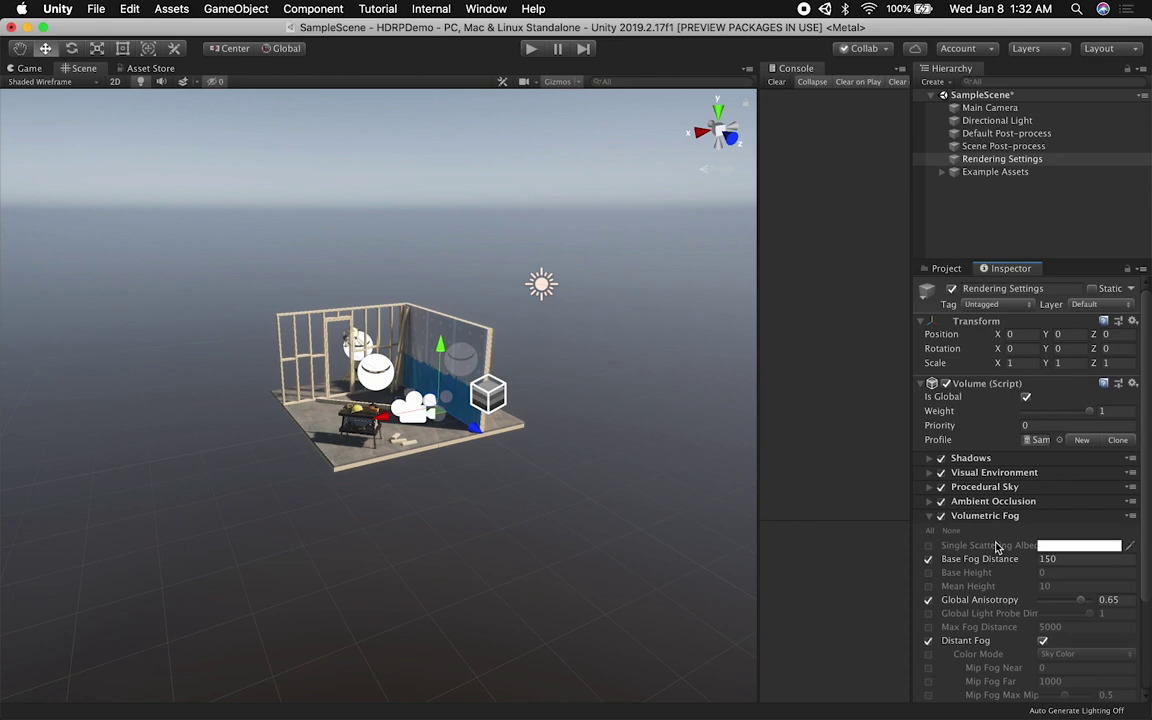
{"action": "left_click_drag", "start_coordinate": [955, 559], "coordinate": [907, 565]}
{"action": "left_click", "coordinate": [941, 516]}
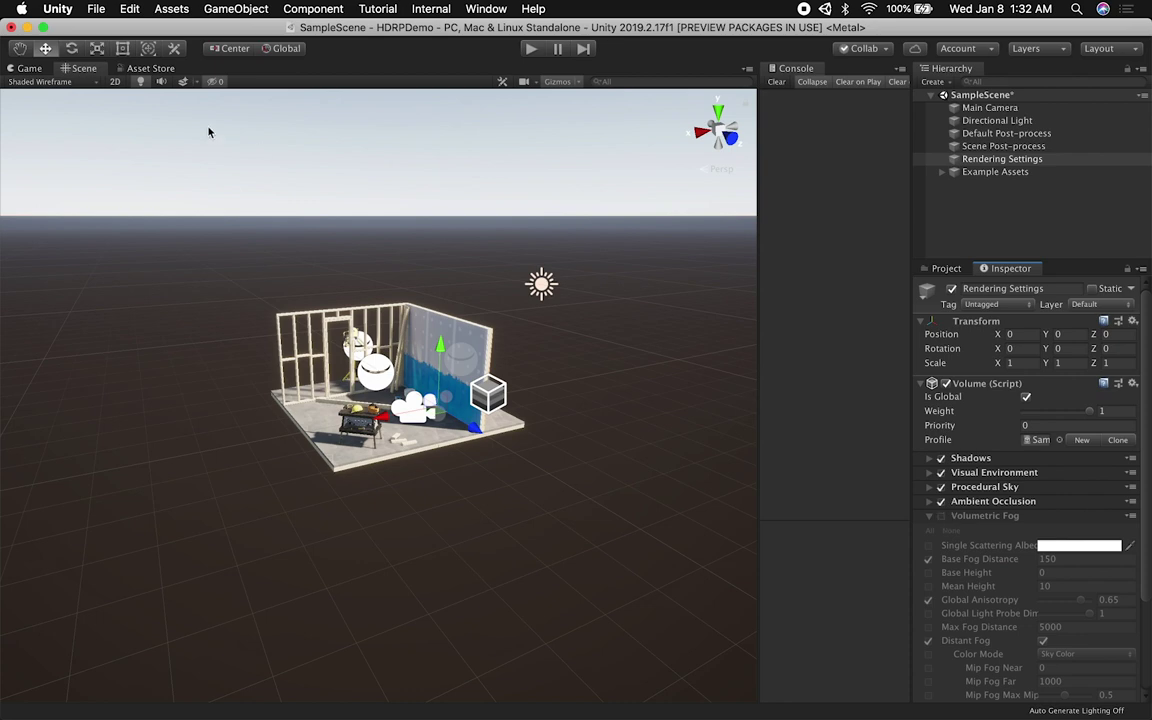
{"action": "left_click", "coordinate": [30, 68]}
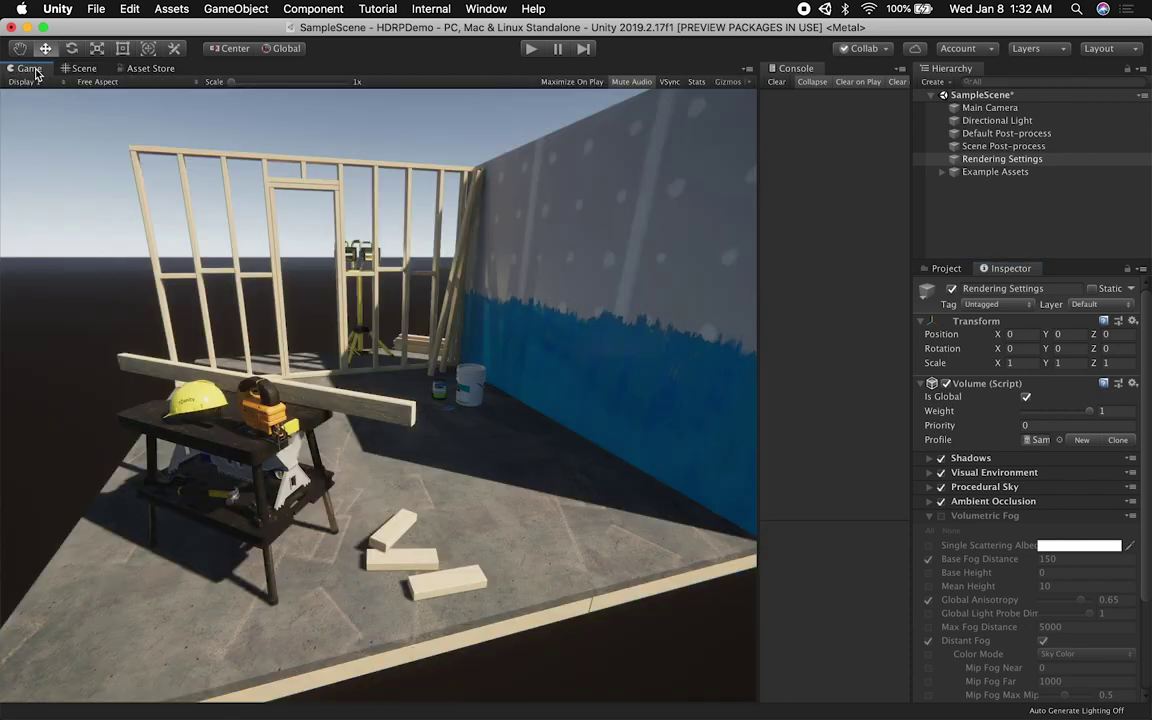
{"action": "left_click", "coordinate": [941, 516]}
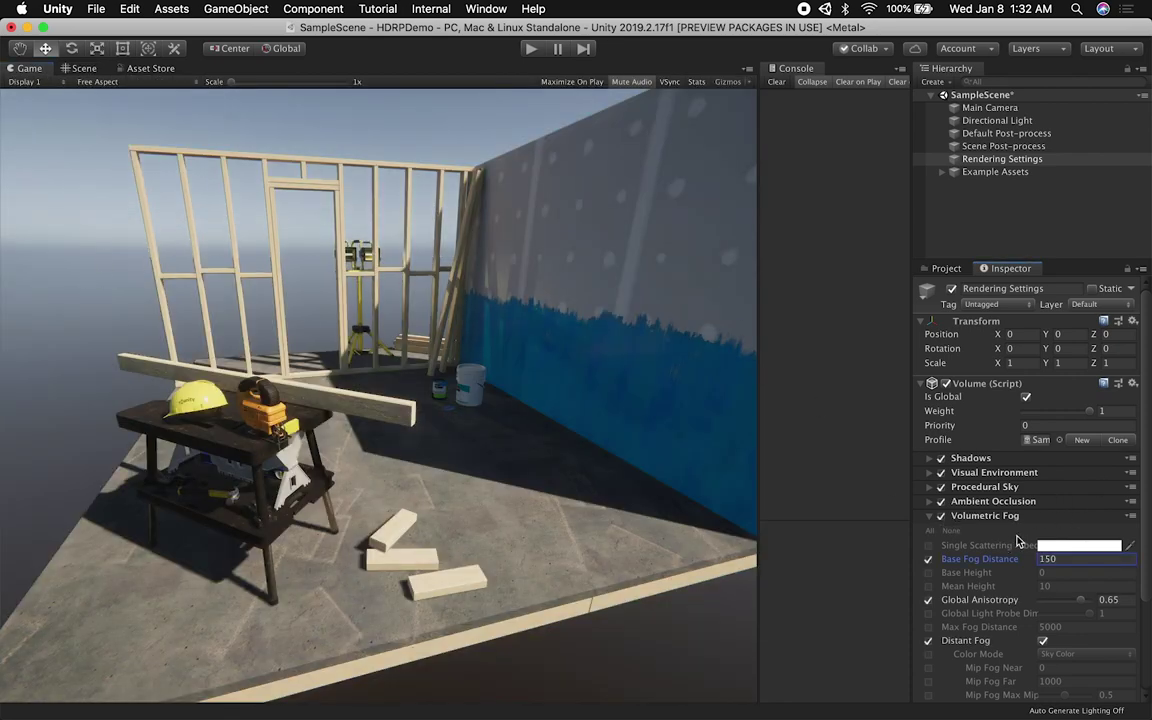
- Check the fog's Global Anisotropy, compare the render with Distant Fog off and on, and collapse the Volumetric Fog override
{"action": "mouse_move", "coordinate": [1080, 600]}
{"action": "left_mouse_down"}
{"action": "mouse_move", "coordinate": [1021, 609]}
{"action": "mouse_move", "coordinate": [1082, 612]}
{"action": "left_mouse_up"}
{"action": "scroll", "coordinate": [1027, 628], "scroll_direction": "down", "scroll_amount": 3}
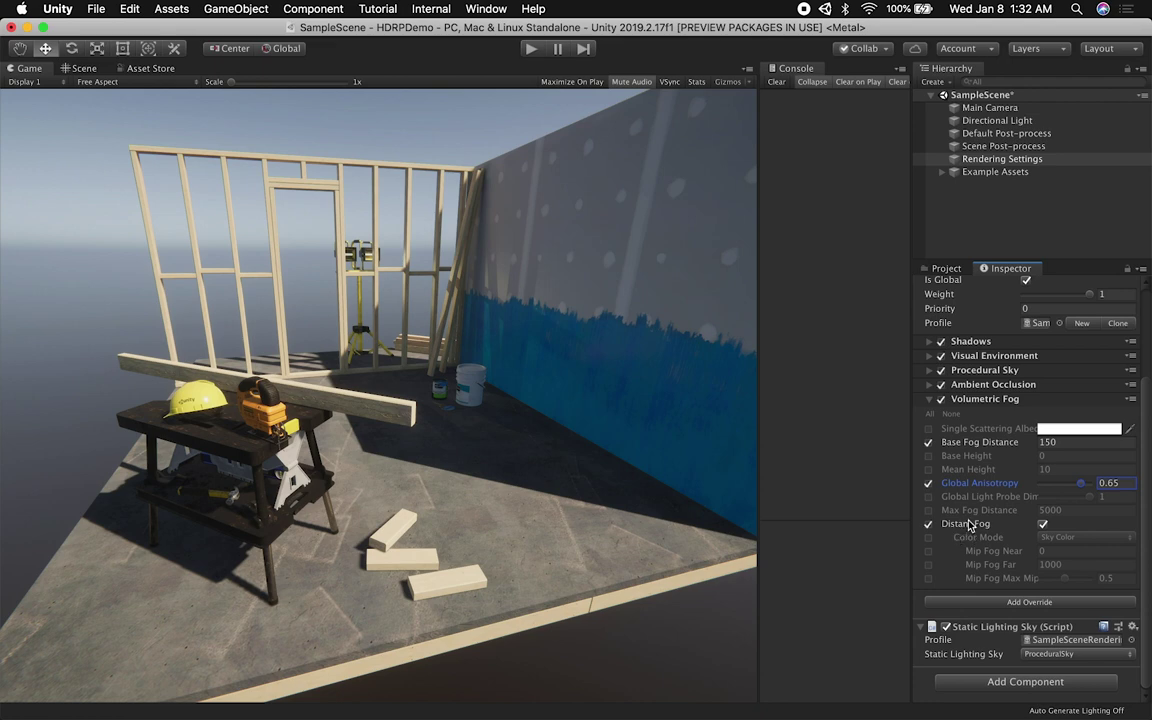
{"action": "left_click", "coordinate": [1043, 525]}
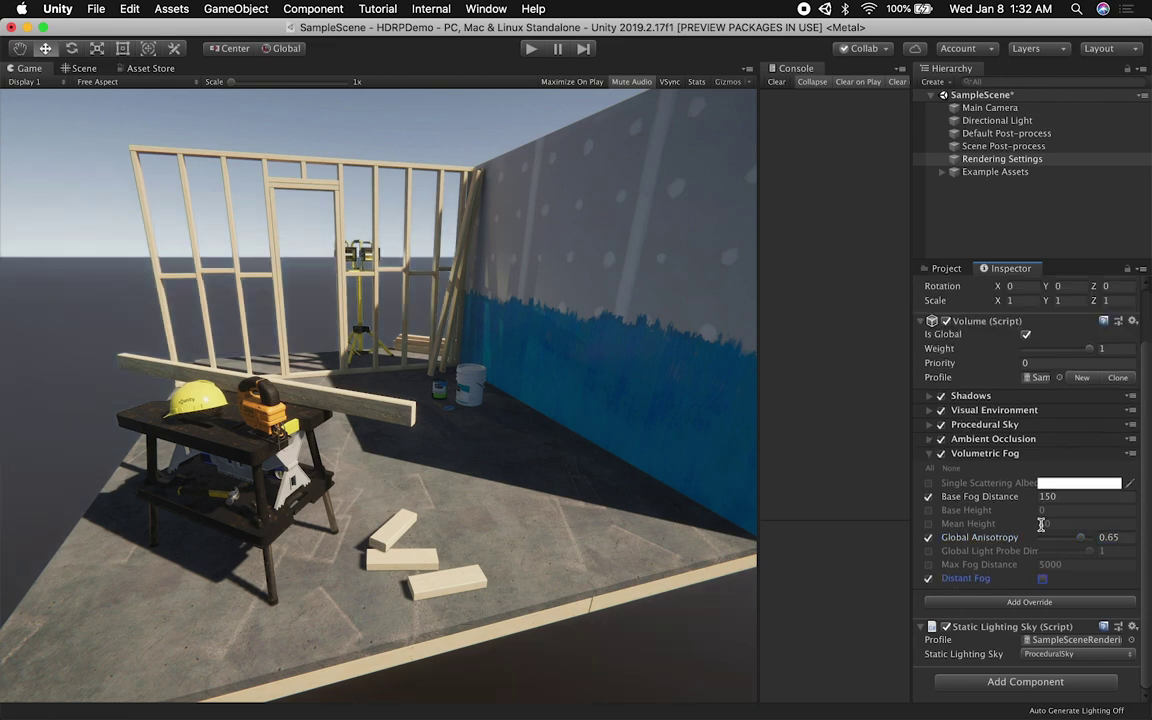
{"action": "left_click", "coordinate": [1043, 578]}
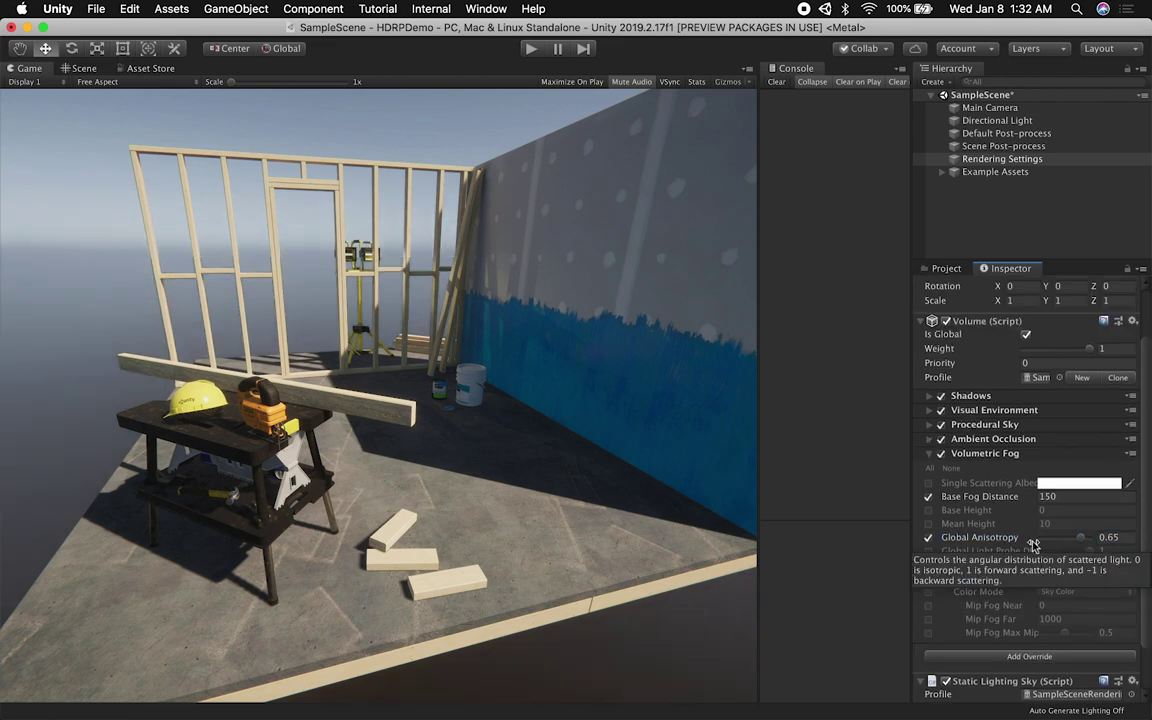
{"action": "scroll", "coordinate": [1010, 520], "scroll_direction": "down", "scroll_amount": 1}
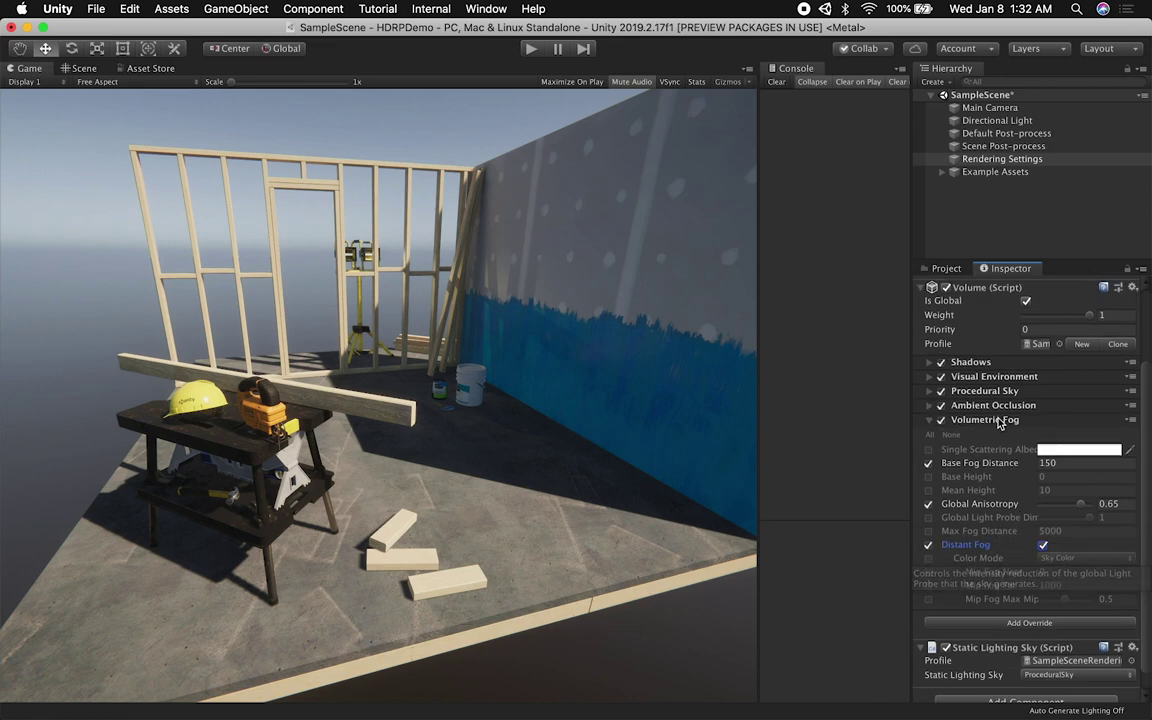
{"action": "left_click", "coordinate": [993, 425]}
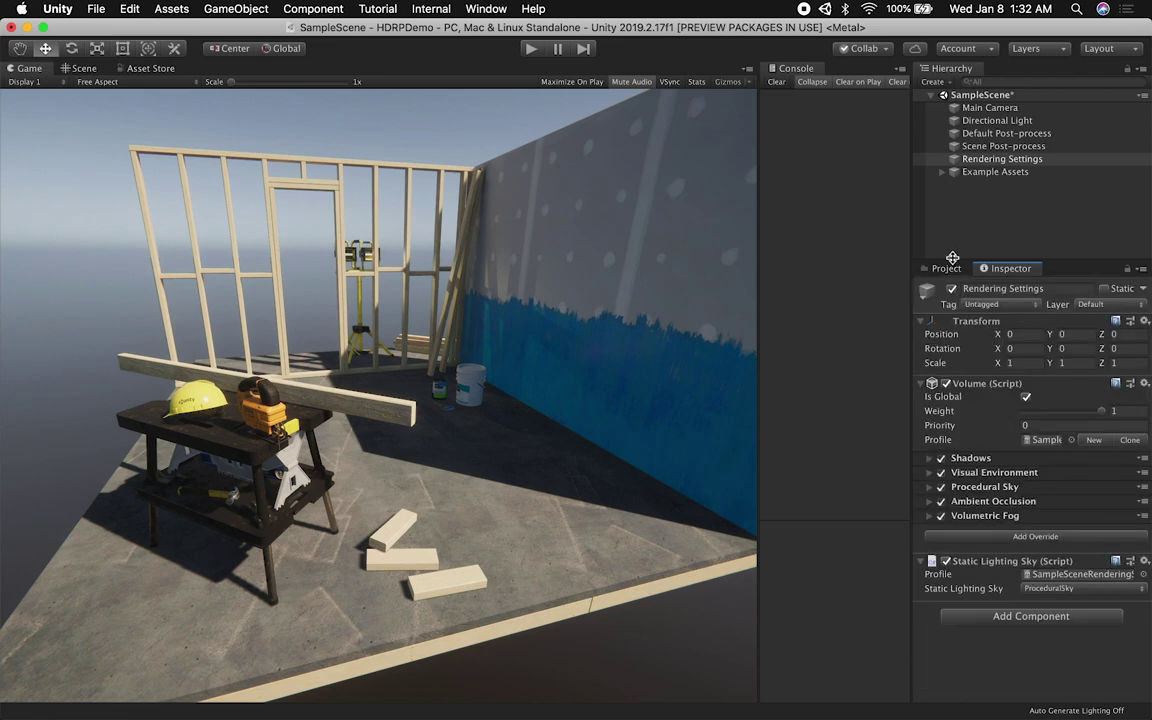
- Select the Example Assets group, frame it in the Scene view, and return to the Game view
{"action": "left_click", "coordinate": [973, 173]}
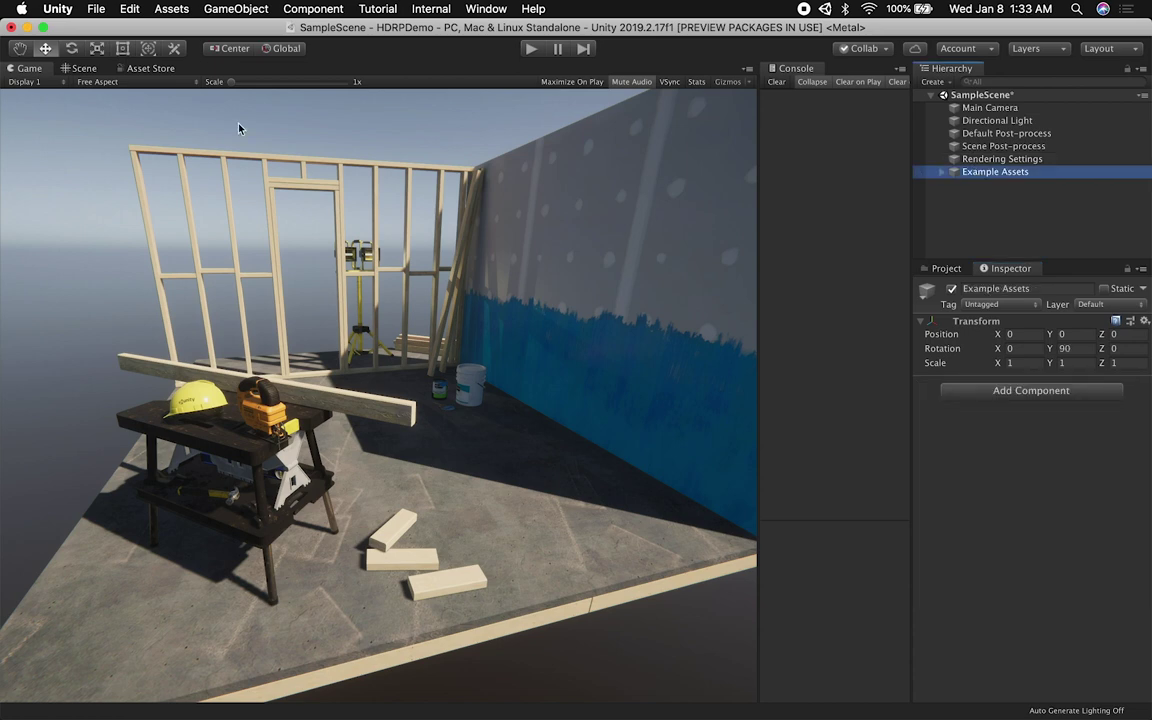
{"action": "left_click", "coordinate": [83, 69]}
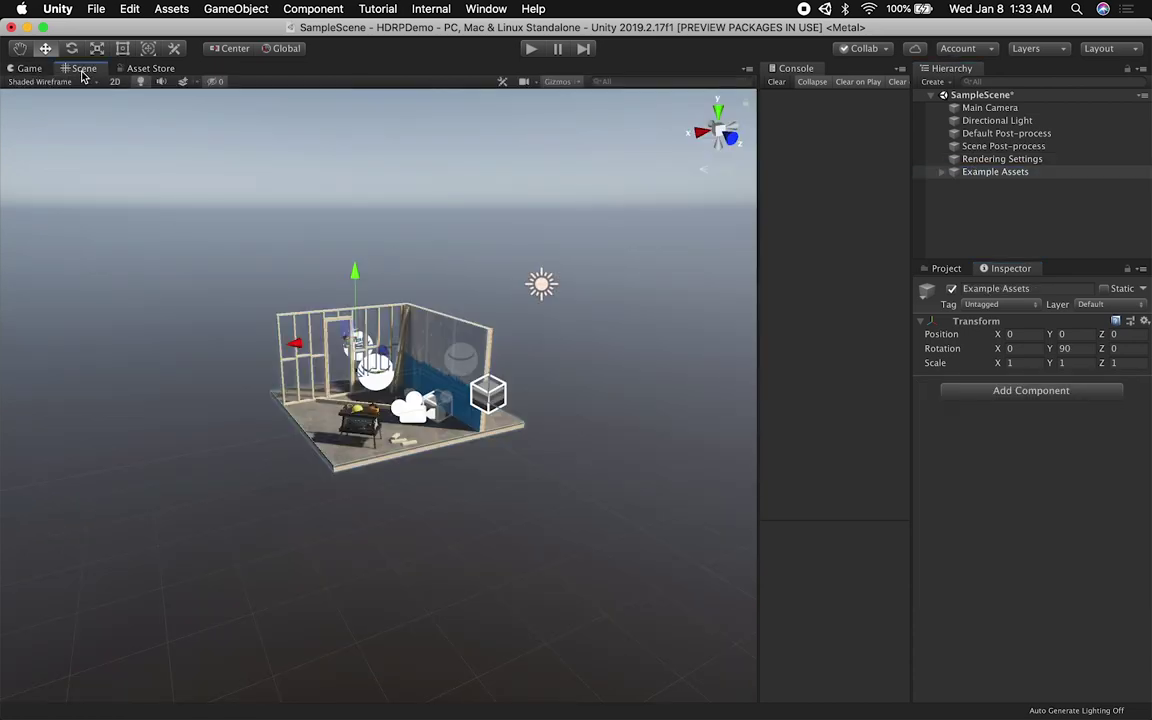
{"action": "key", "text": "f"}
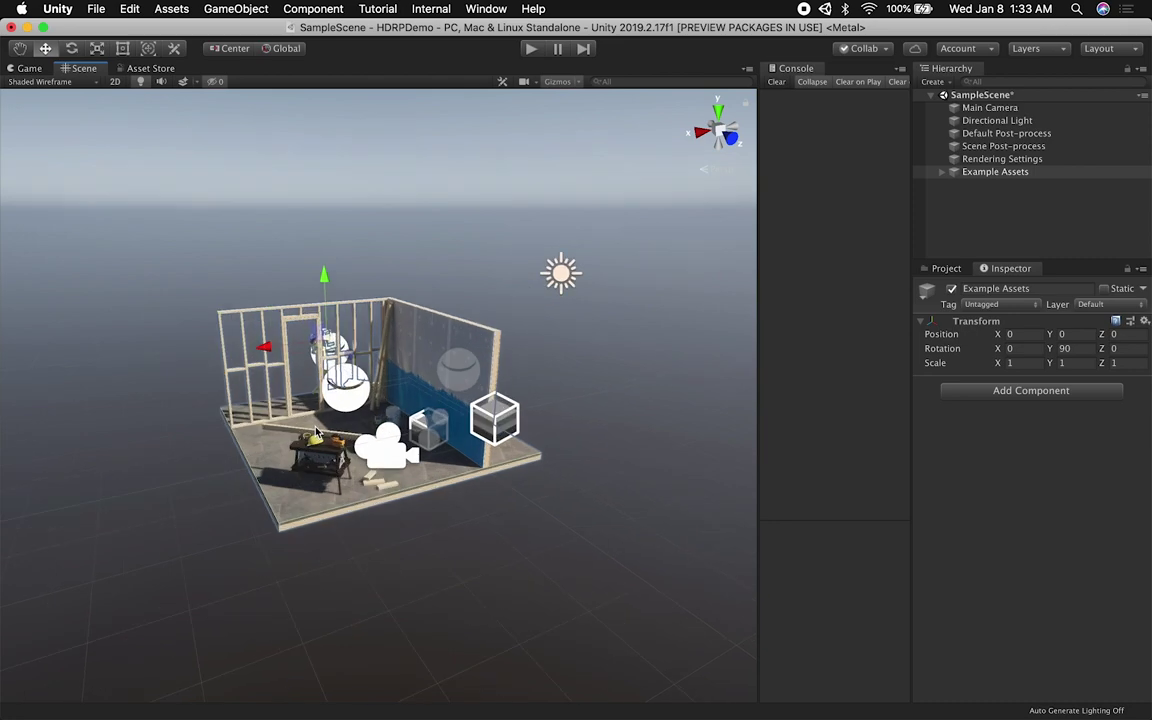
{"action": "left_click", "coordinate": [29, 68]}
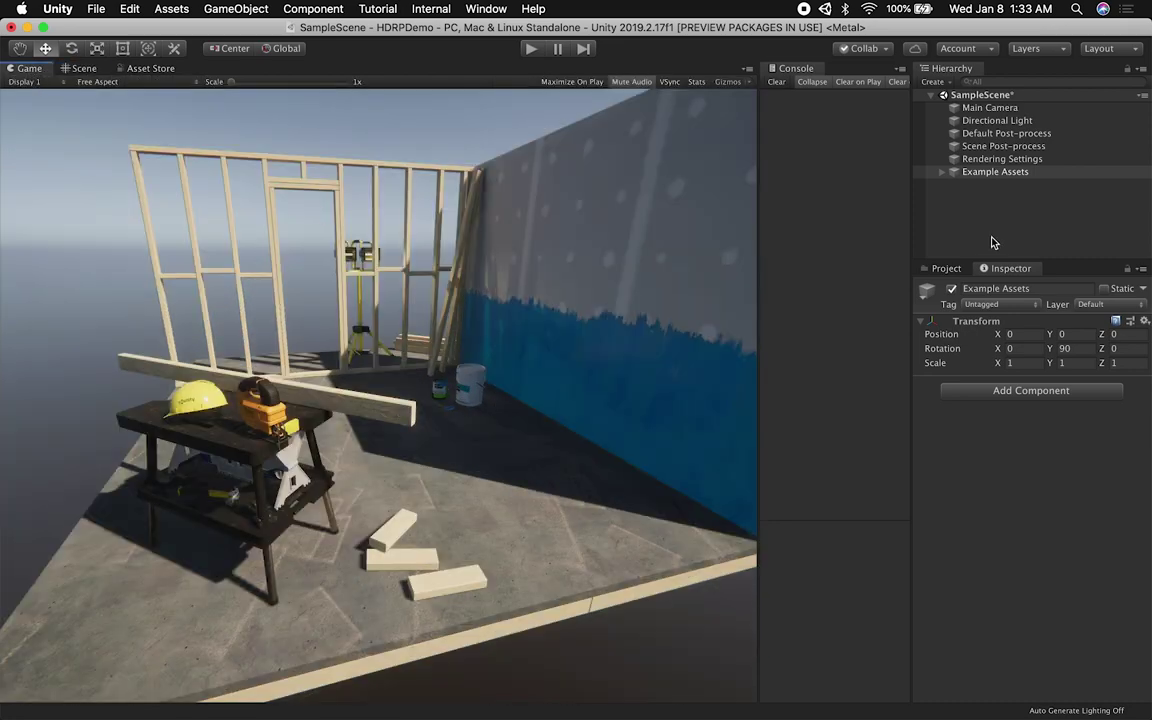
- Review the volume components of Rendering Settings, Scene Post-process and Default Post-process in turn
{"action": "left_click", "coordinate": [990, 159]}
{"action": "left_click", "coordinate": [980, 148]}
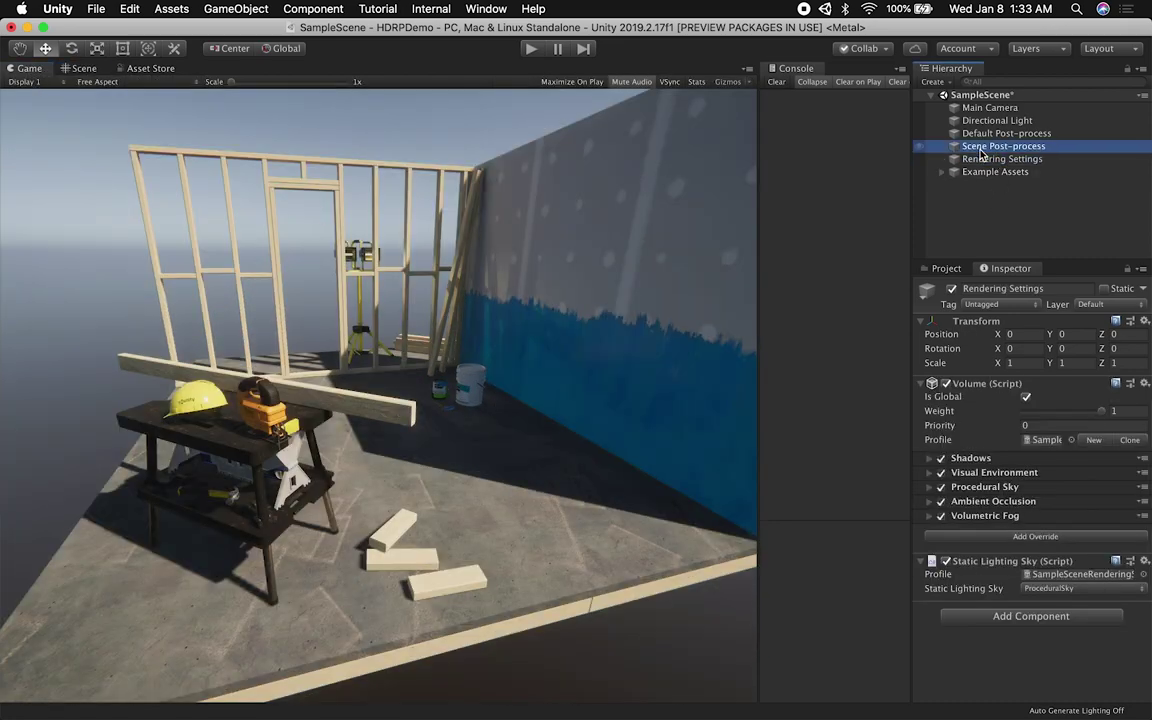
{"action": "left_click", "coordinate": [985, 136]}
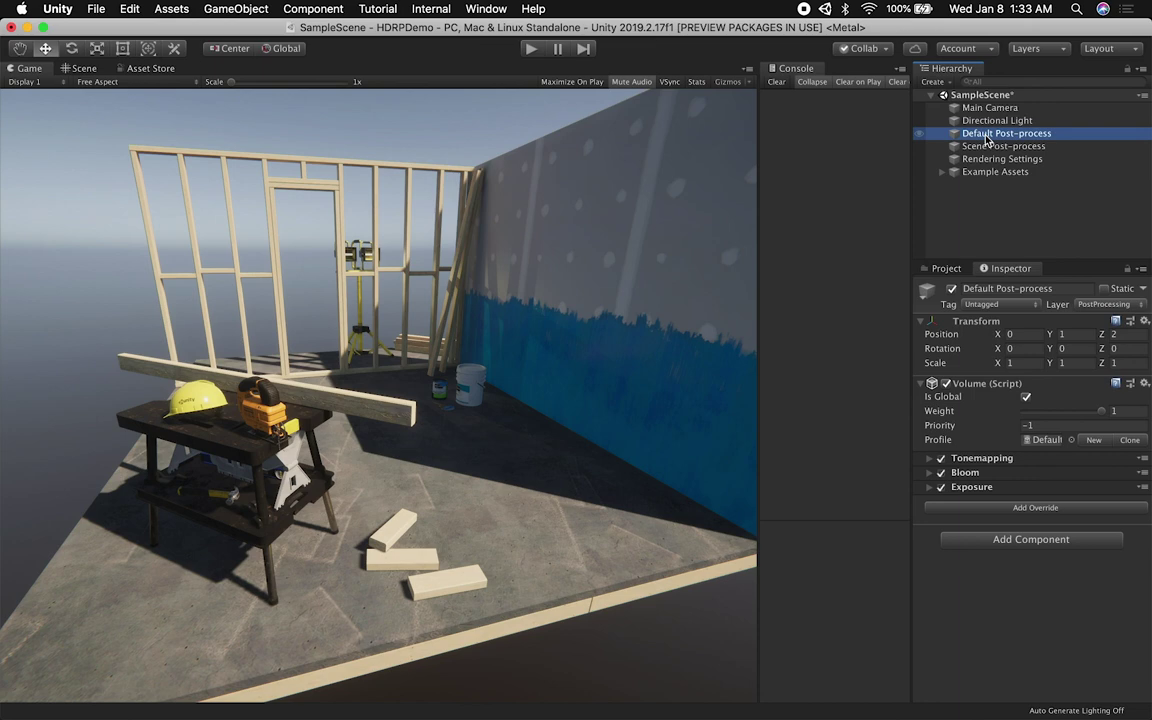